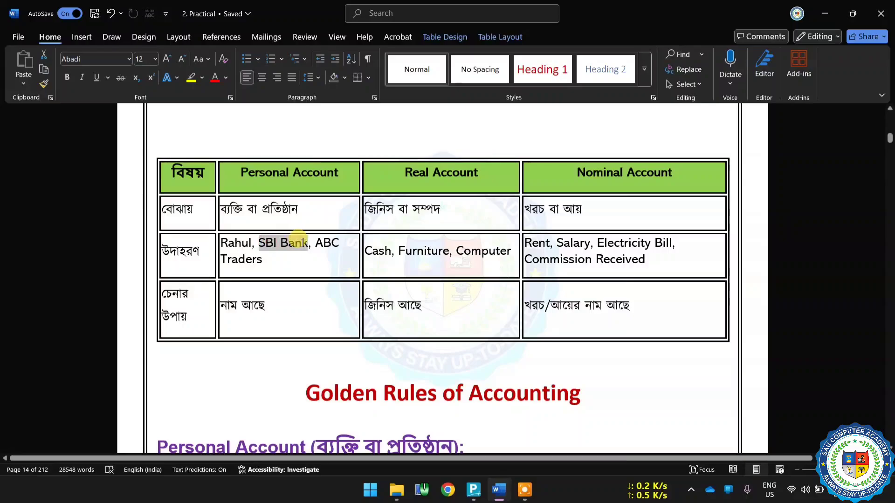
# Examine the example and identification rows of the table comparing Personal, Real and Nominal Accounts.
pyautogui.click(328, 244)
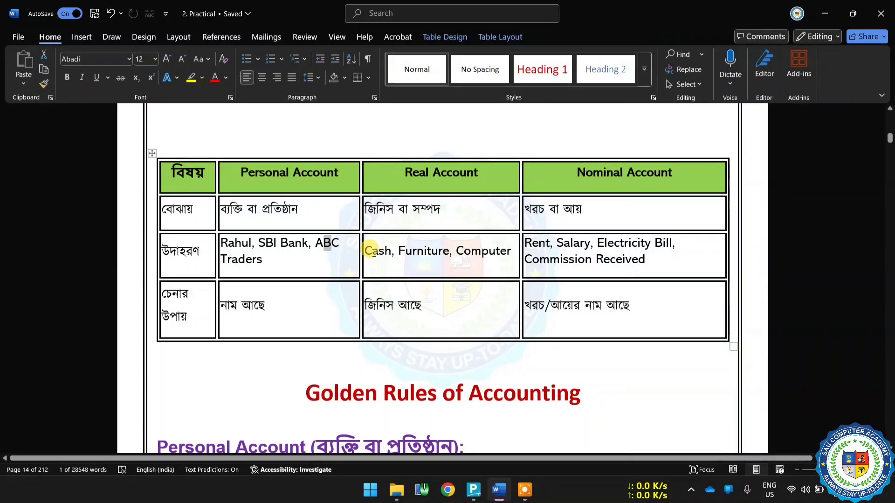
pyautogui.click(503, 255)
pyautogui.moveTo(432, 254); pyautogui.dragTo(391, 254)
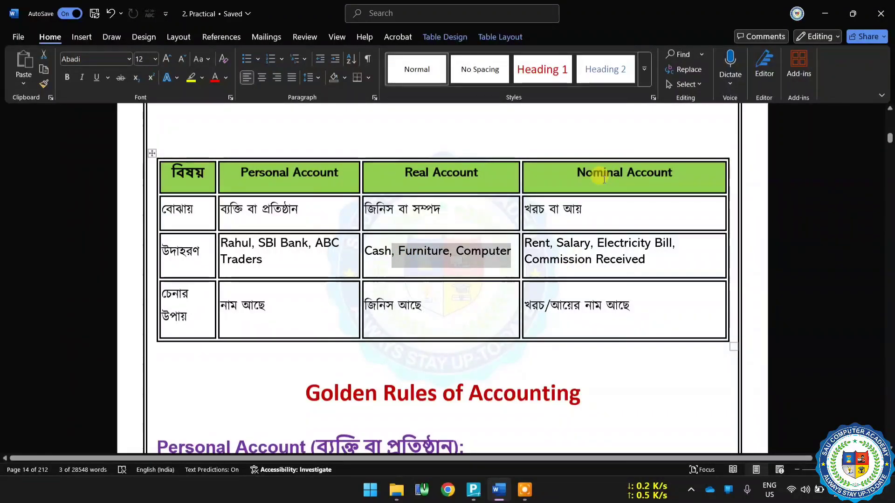
pyautogui.click(532, 241)
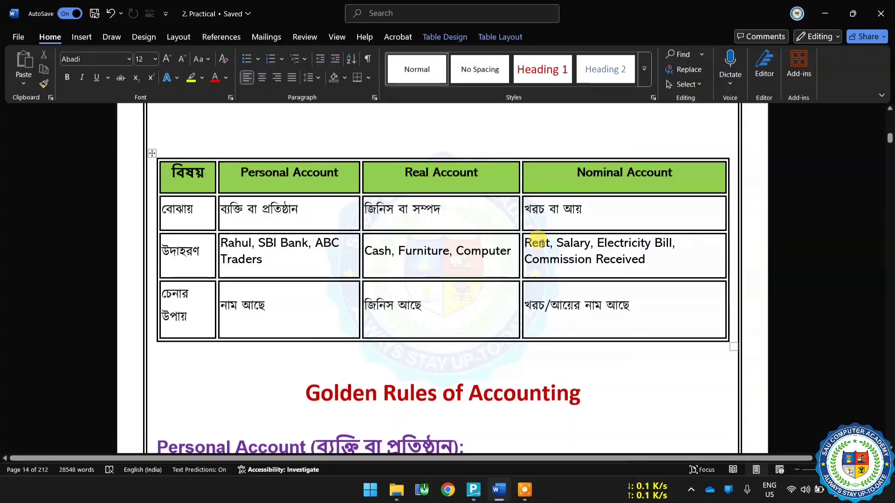
pyautogui.click(566, 242)
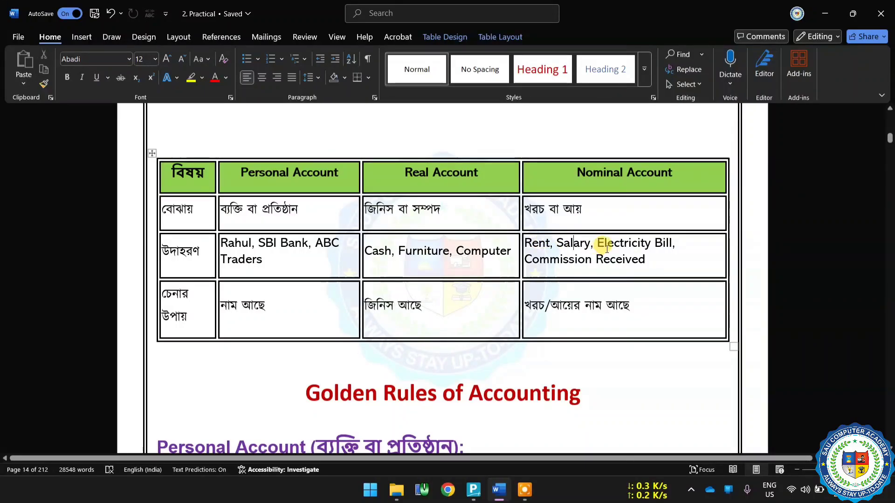
pyautogui.moveTo(597, 244); pyautogui.dragTo(671, 246)
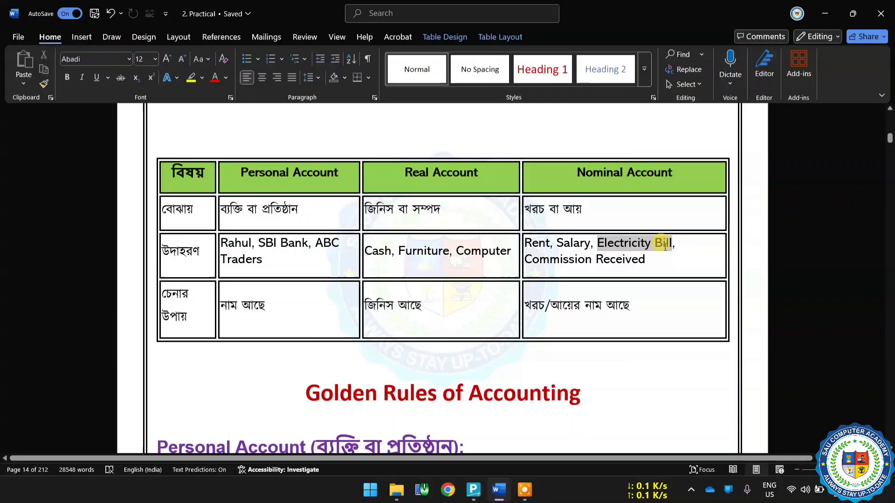
pyautogui.click(624, 268)
pyautogui.moveTo(526, 240); pyautogui.dragTo(676, 244)
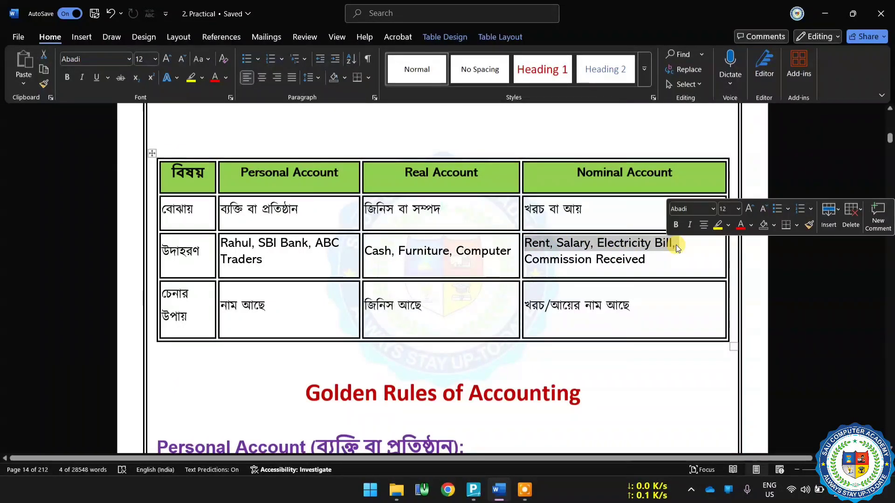
pyautogui.click(574, 260)
pyautogui.moveTo(529, 259); pyautogui.dragTo(634, 264)
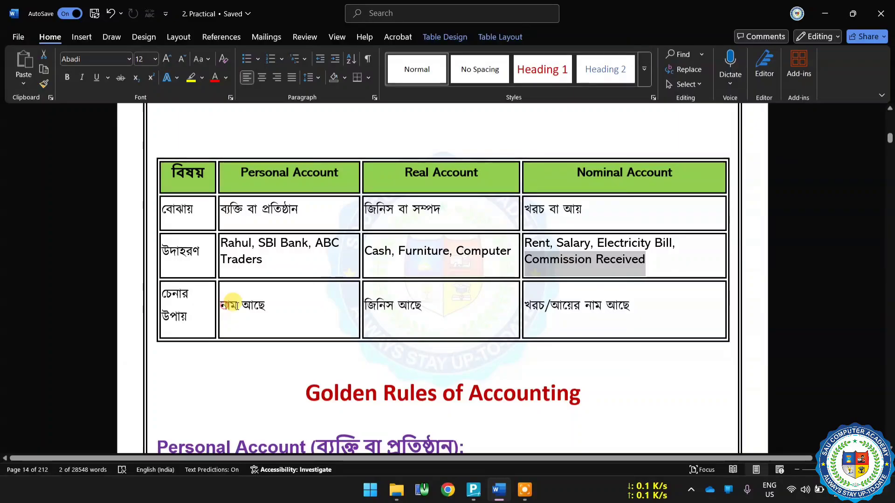
pyautogui.moveTo(222, 305); pyautogui.dragTo(265, 306)
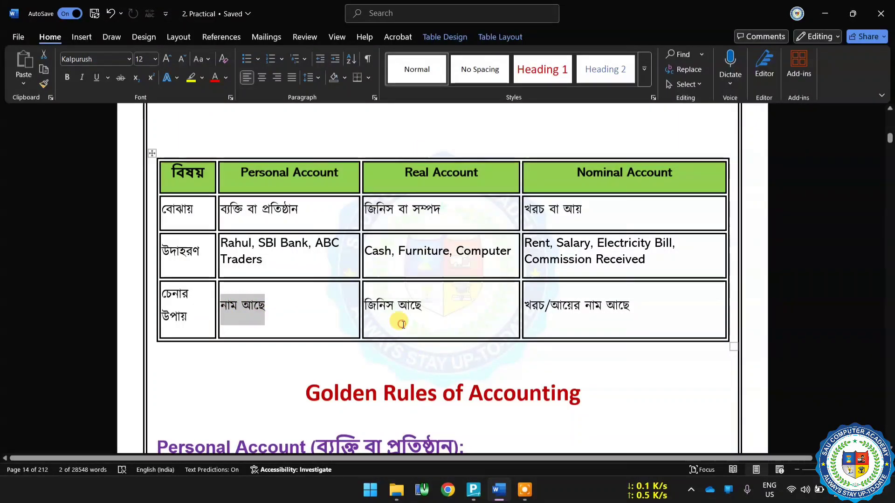
pyautogui.moveTo(371, 308); pyautogui.dragTo(422, 308)
pyautogui.click(394, 251)
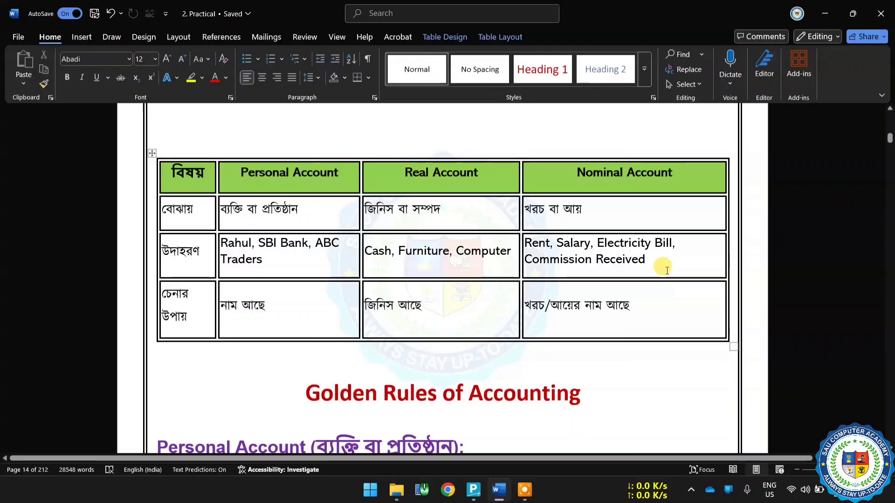
# Review the Personal Account debit and credit rules and the ABC Traders mobile purchase example under Golden Rules of Accounting.
pyautogui.scroll(-3, 664, 271)
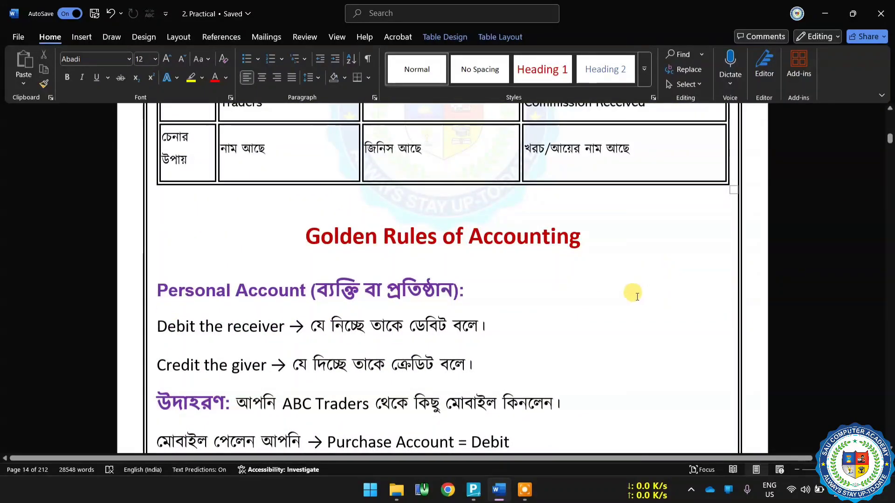
pyautogui.scroll(-2, 617, 298)
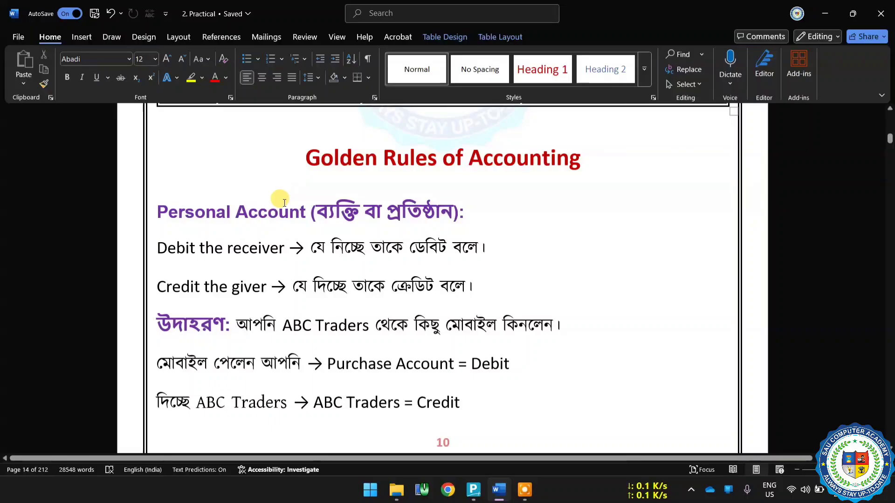
pyautogui.scroll(7, 322, 243)
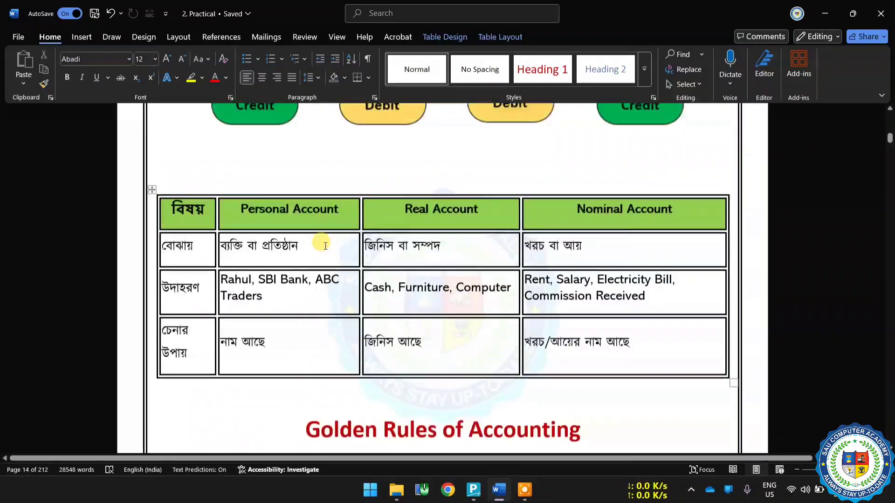
pyautogui.scroll(-7, 484, 213)
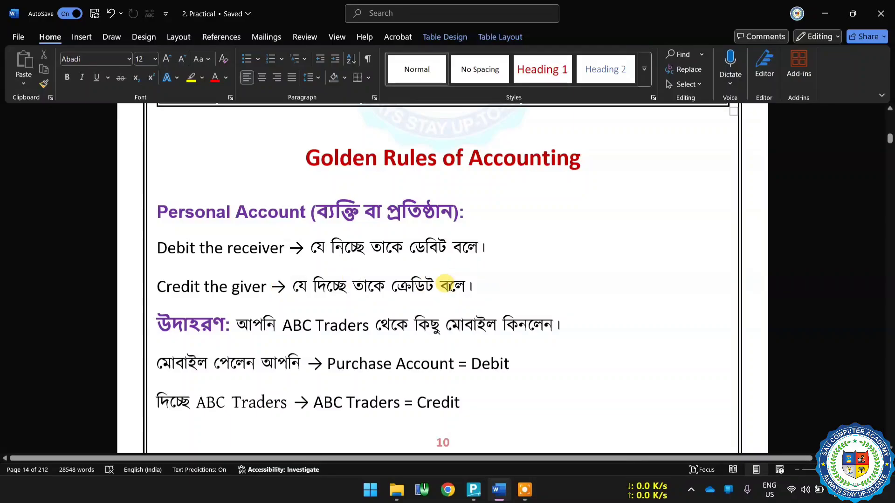
pyautogui.click(427, 342)
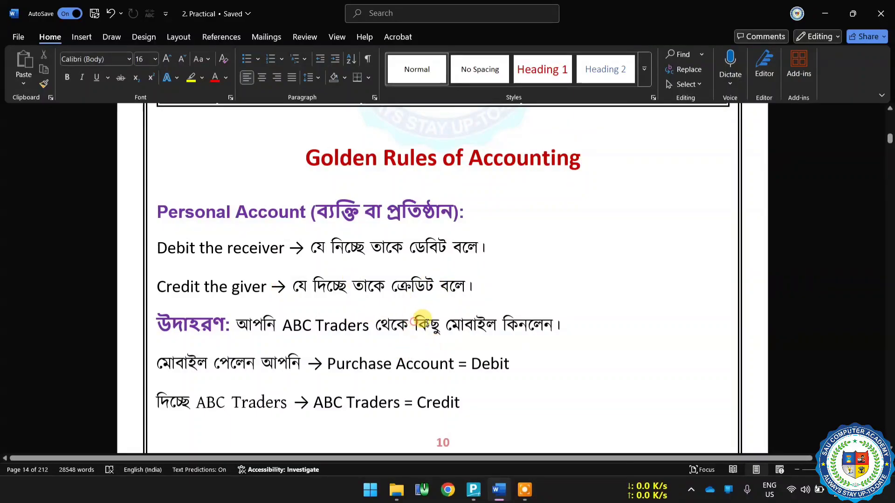
pyautogui.moveTo(415, 325); pyautogui.dragTo(520, 323)
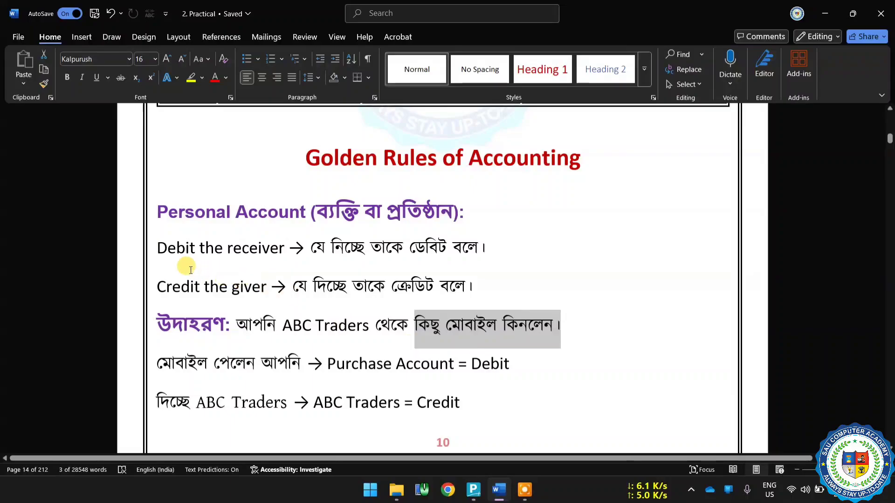
pyautogui.moveTo(161, 251); pyautogui.dragTo(265, 262)
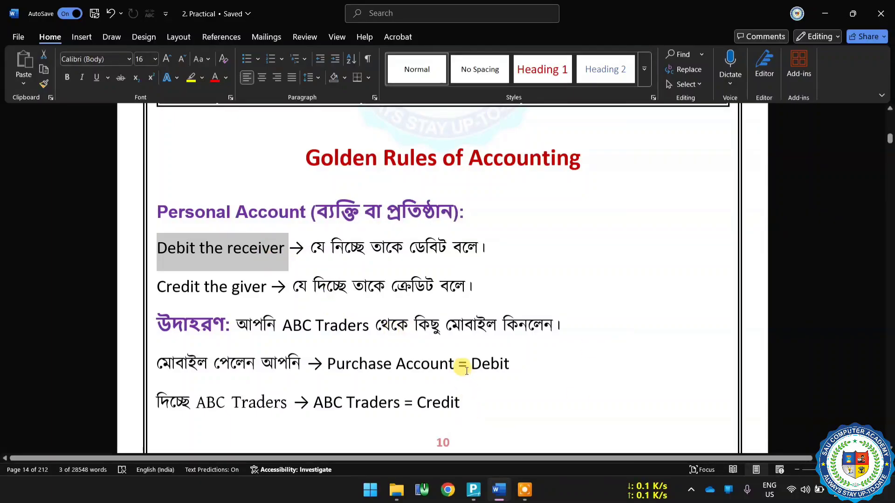
# Review the Real Account rules for what comes in and goes out, with the cash and bank account example.
pyautogui.scroll(-5, 465, 368)
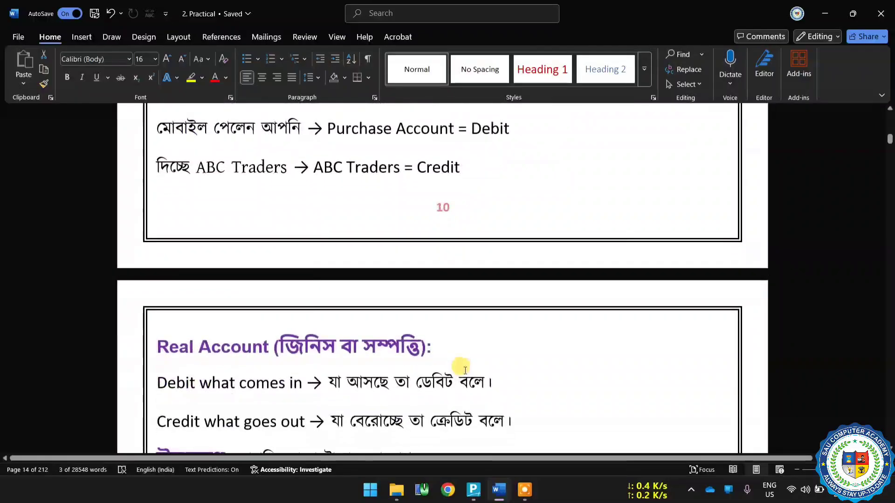
pyautogui.scroll(-2, 457, 368)
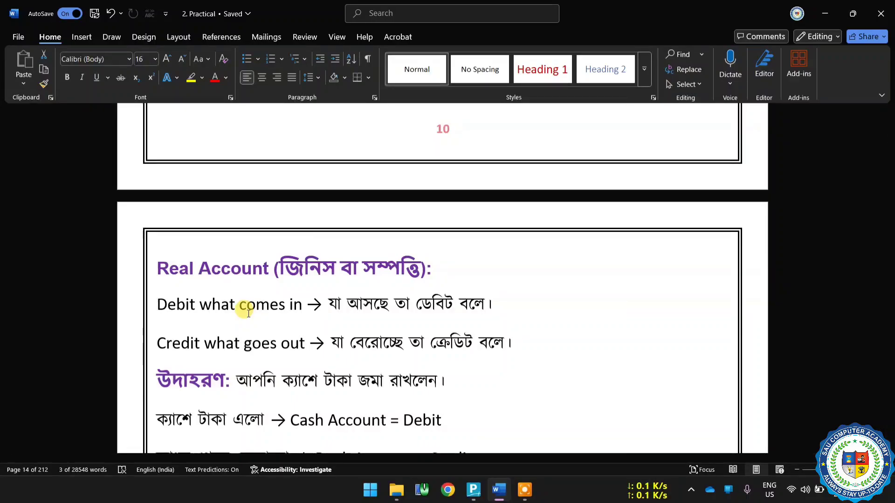
pyautogui.scroll(-3, 279, 289)
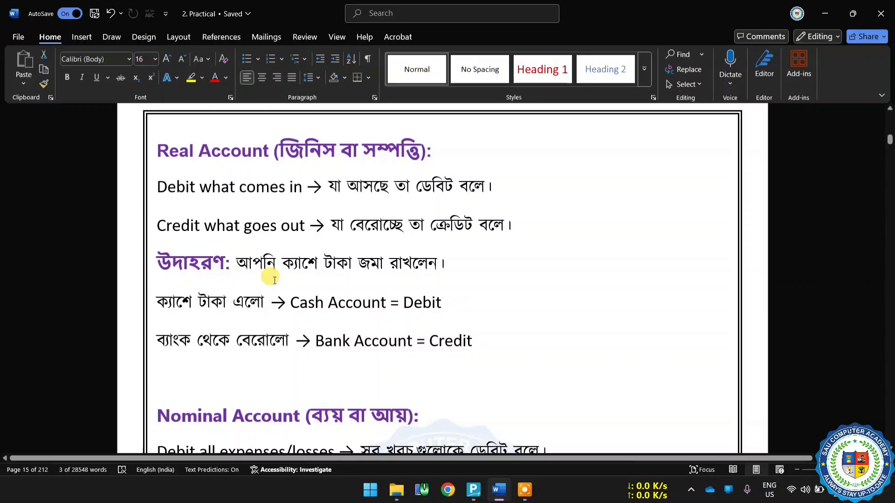
pyautogui.moveTo(200, 188); pyautogui.dragTo(298, 189)
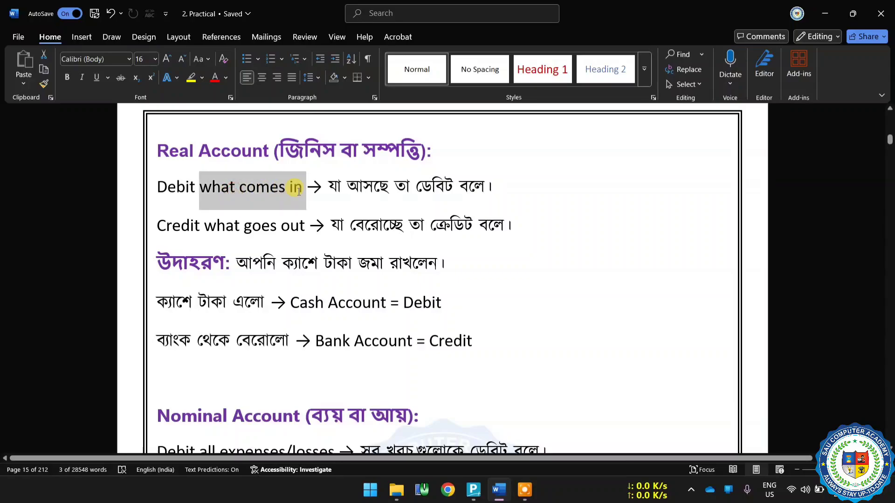
pyautogui.click(269, 191)
pyautogui.moveTo(190, 187); pyautogui.dragTo(256, 187)
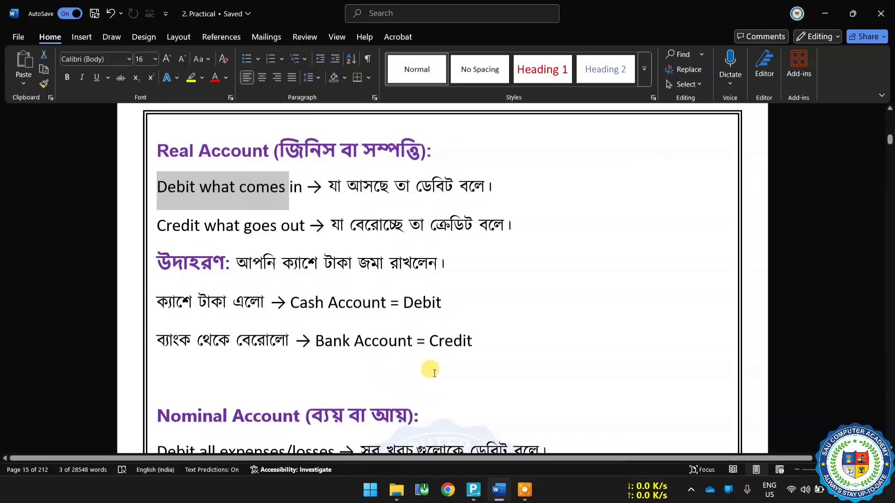
pyautogui.moveTo(410, 343); pyautogui.dragTo(472, 341)
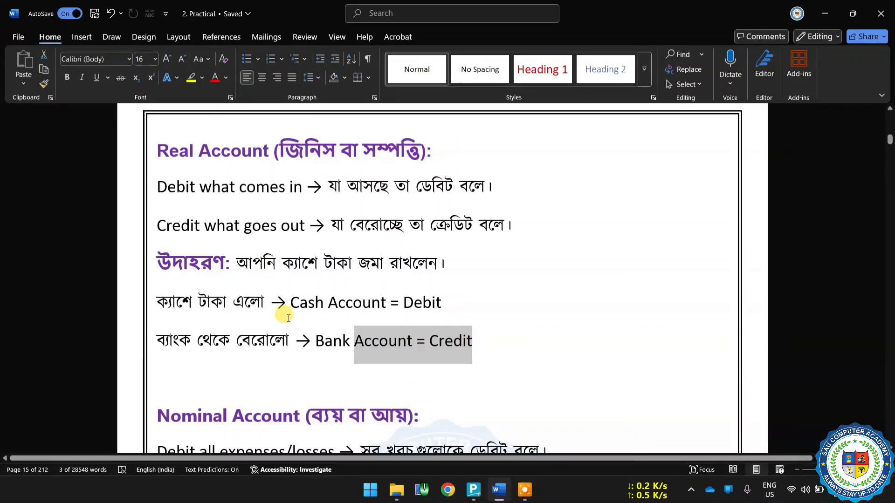
# Review the Nominal Account rules for expenses, losses, incomes and gains, with the electric bill example.
pyautogui.scroll(-5, 289, 318)
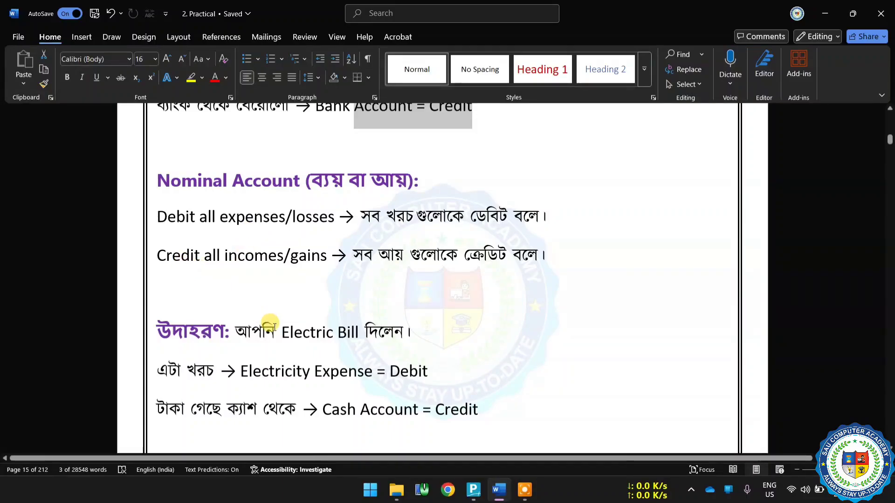
pyautogui.click(293, 369)
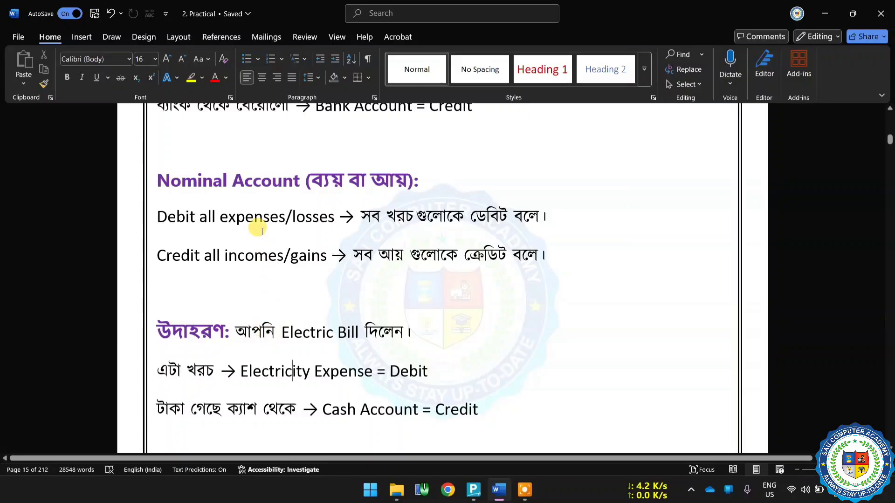
pyautogui.moveTo(303, 216); pyautogui.dragTo(223, 216)
pyautogui.moveTo(165, 216); pyautogui.dragTo(184, 216)
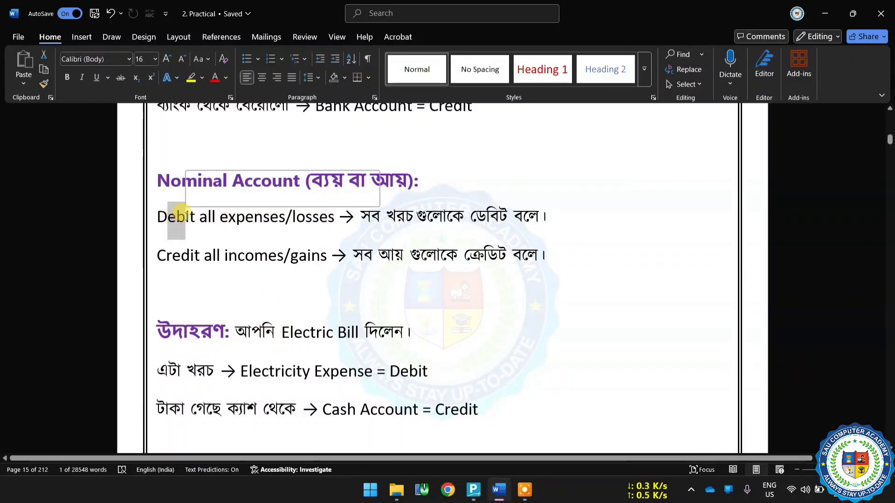
pyautogui.doubleClick(240, 408)
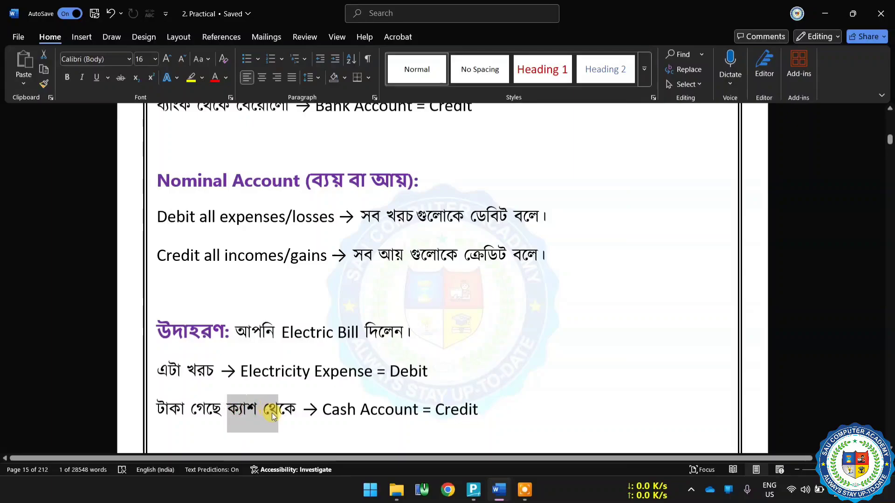
pyautogui.moveTo(166, 256); pyautogui.dragTo(208, 261)
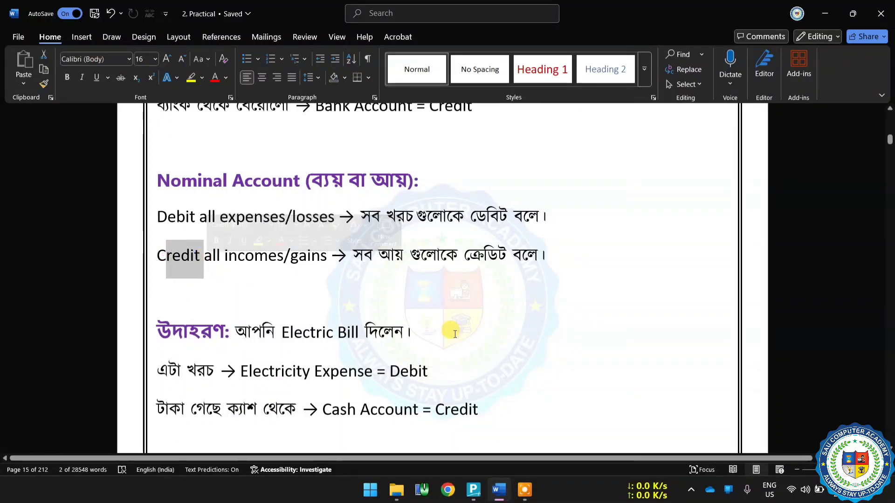
# Look over the memory trick for debit and credit and recheck the Golden Rules of Accounting section.
pyautogui.scroll(-2, 557, 329)
pyautogui.scroll(-3, 555, 342)
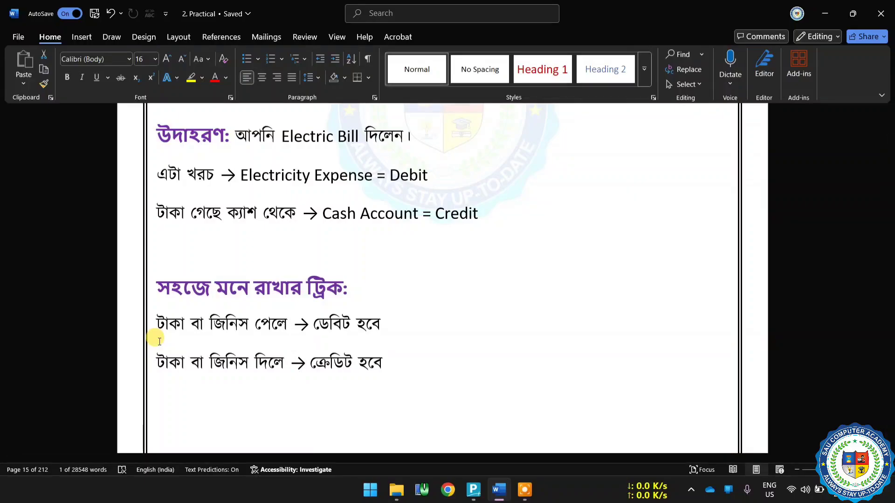
pyautogui.scroll(-1, 328, 365)
pyautogui.scroll(20, 337, 370)
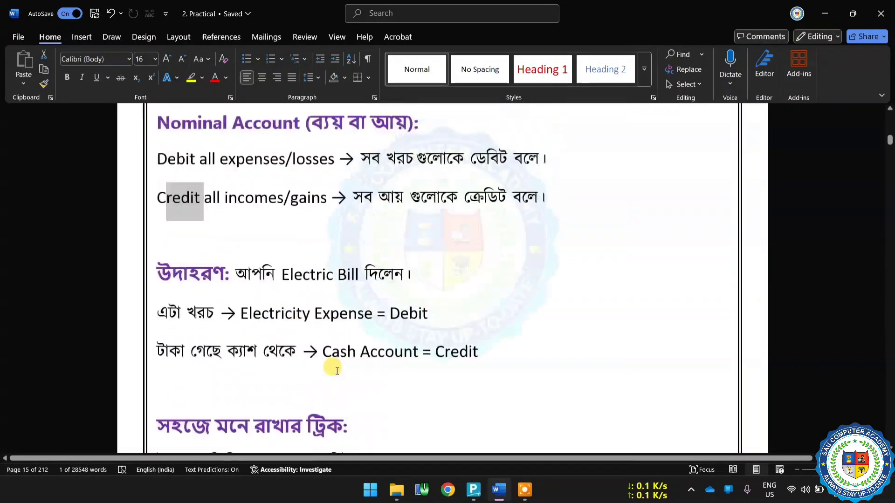
pyautogui.scroll(5, 336, 370)
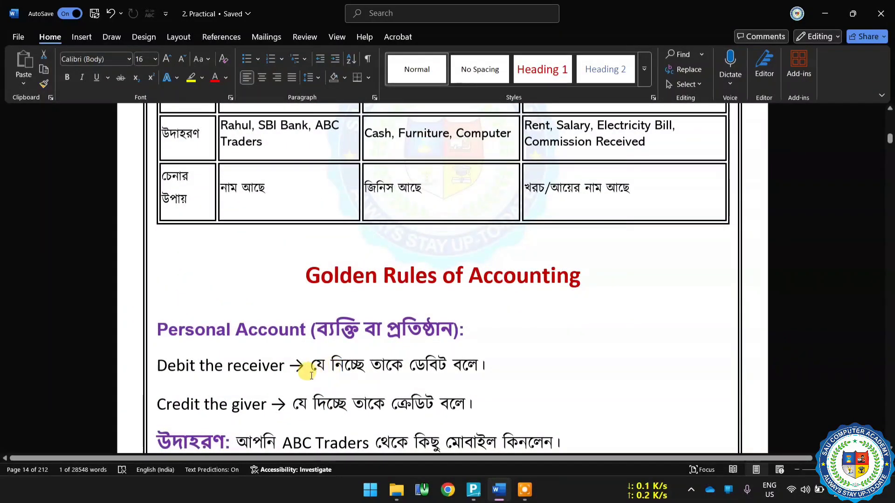
pyautogui.scroll(-3, 291, 375)
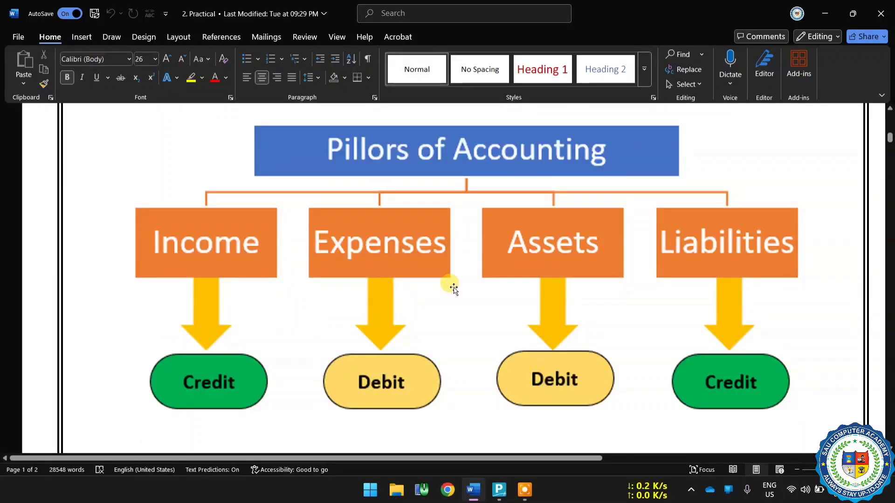
# Switch to TallyPrime, open the Balance Sheet of 5 Star Pvt. Ltd. and go to Current Liabilities.
pyautogui.click(506, 493)
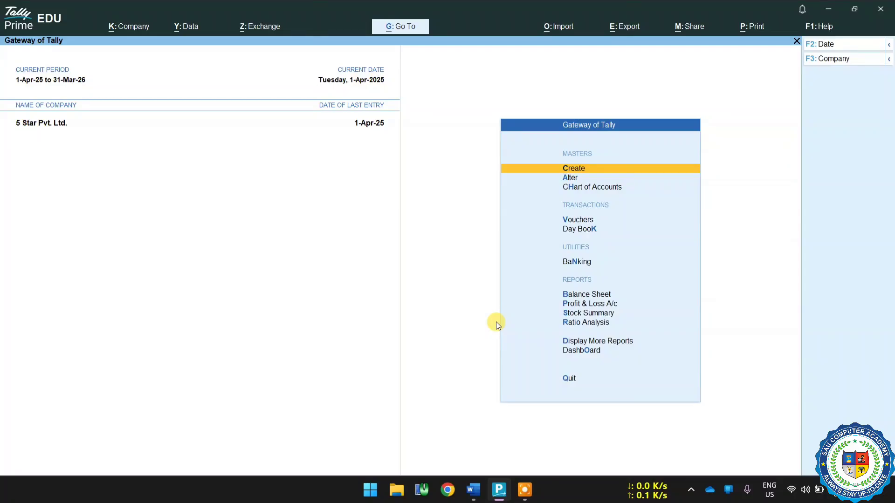
pyautogui.press('Down')
pyautogui.press('Down')
pyautogui.press('Down')
pyautogui.press('Down')
pyautogui.press('Down')
pyautogui.press('Down')
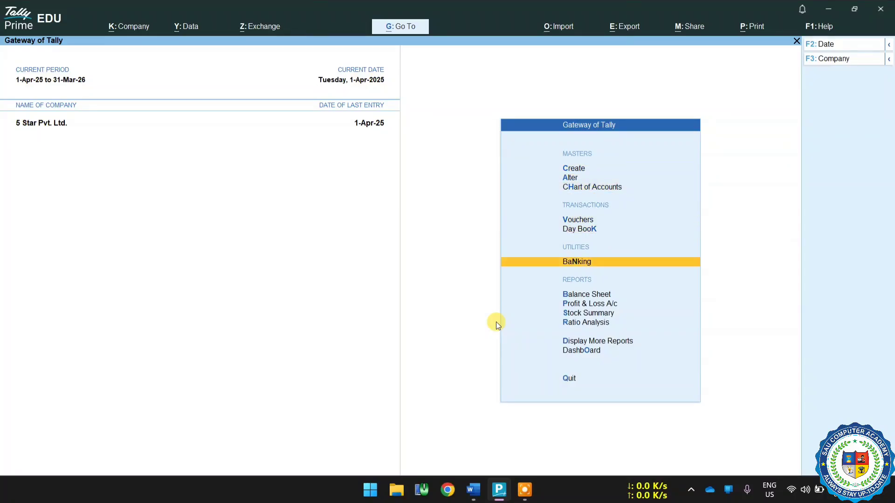
pyautogui.press('Return')
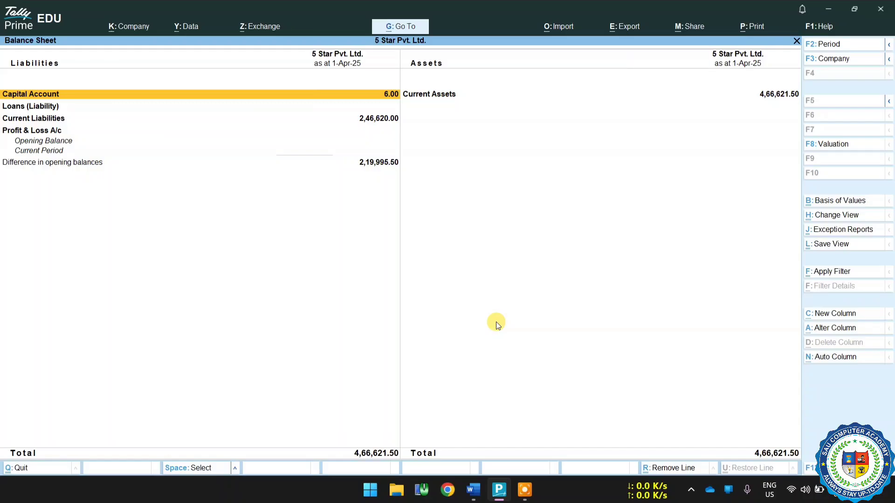
pyautogui.press('Down')
pyautogui.press('Down')
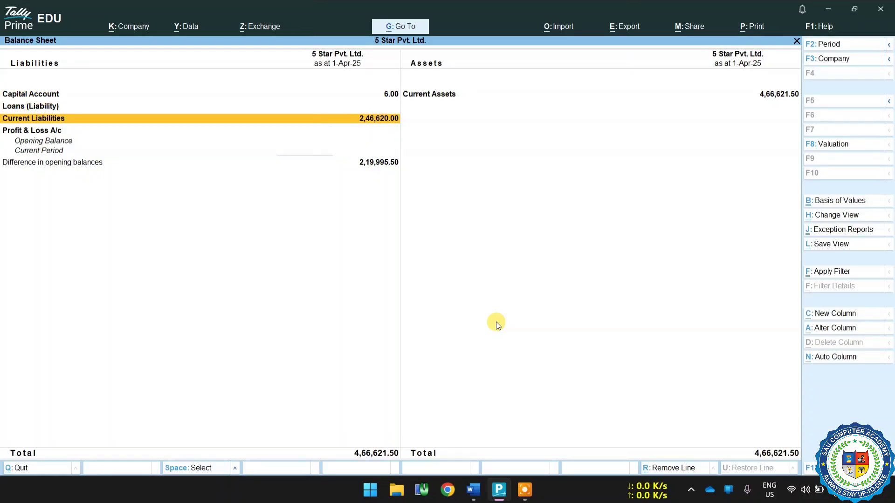
# Open the Current Liabilities summary and compare its Duties & Taxes and Sundry Creditors sides with the Liabilities pillar in the Word notes.
pyautogui.press('Return')
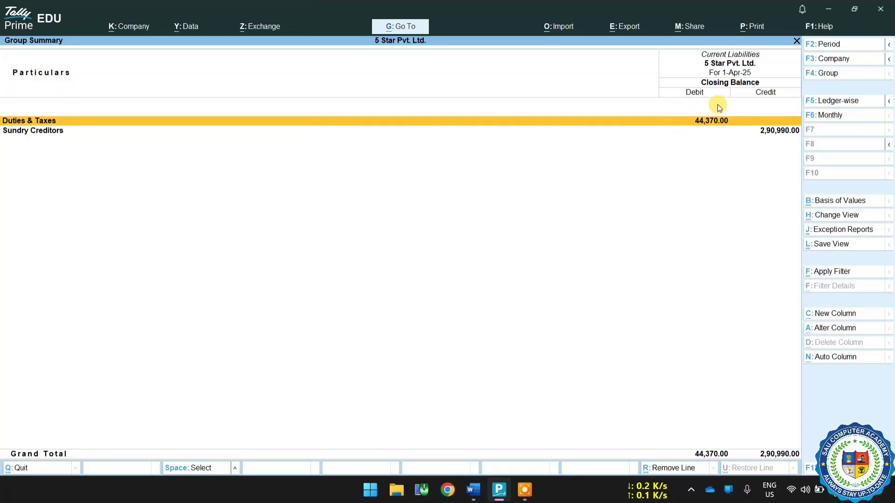
pyautogui.click(472, 488)
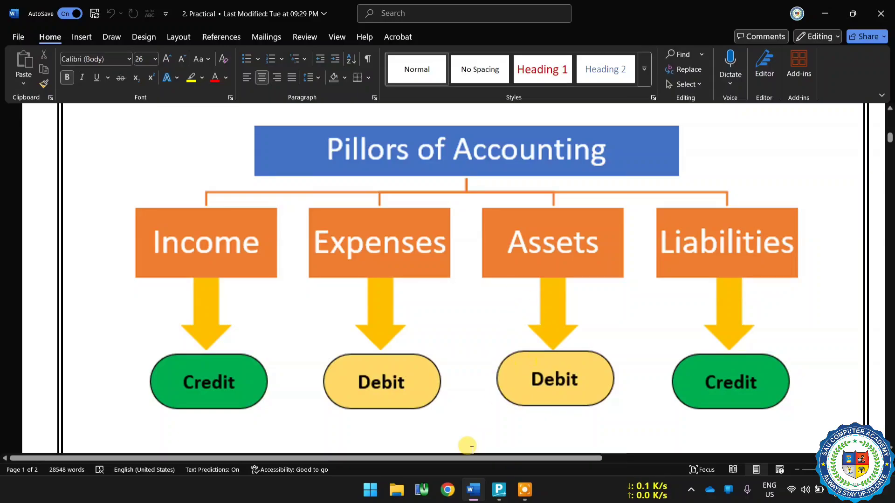
pyautogui.click(499, 489)
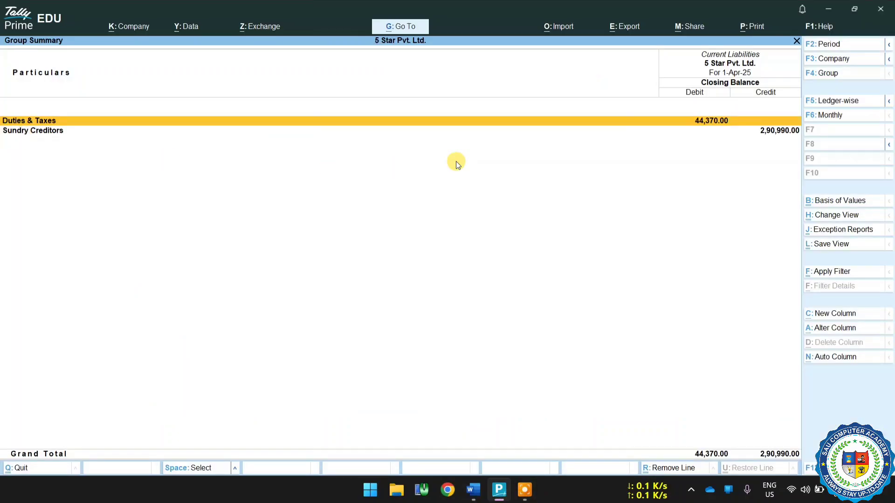
pyautogui.click(743, 132)
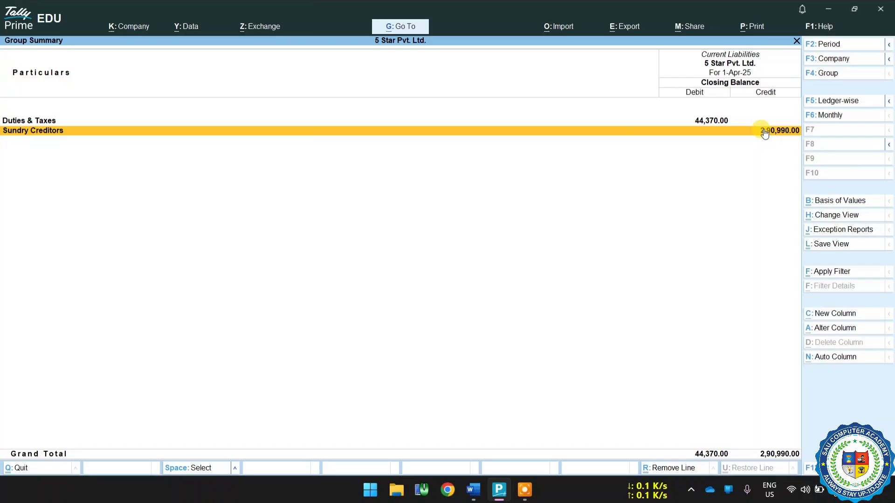
pyautogui.click(474, 488)
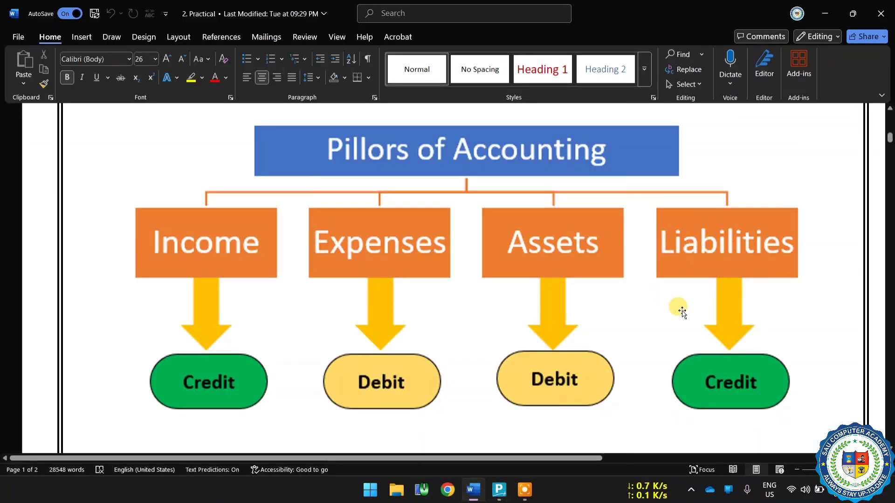
pyautogui.click(497, 495)
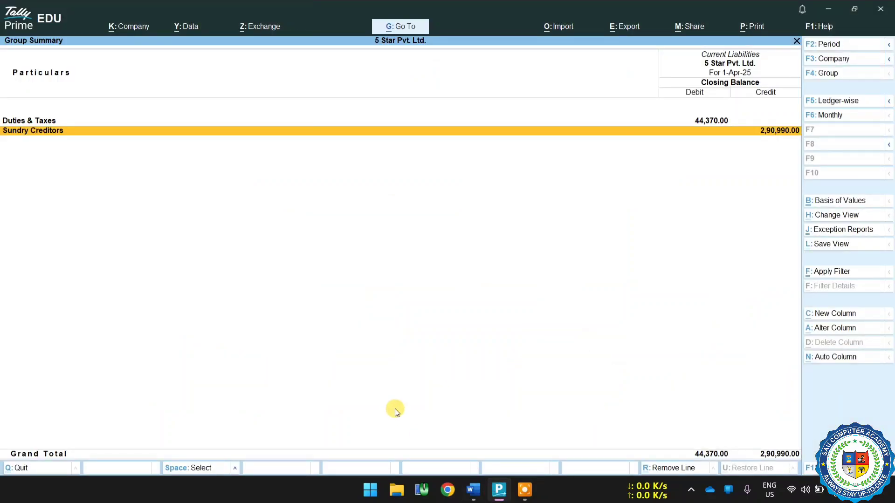
# View the supplier ledgers under Sundry Creditors and return to the Balance Sheet.
pyautogui.press('Return')
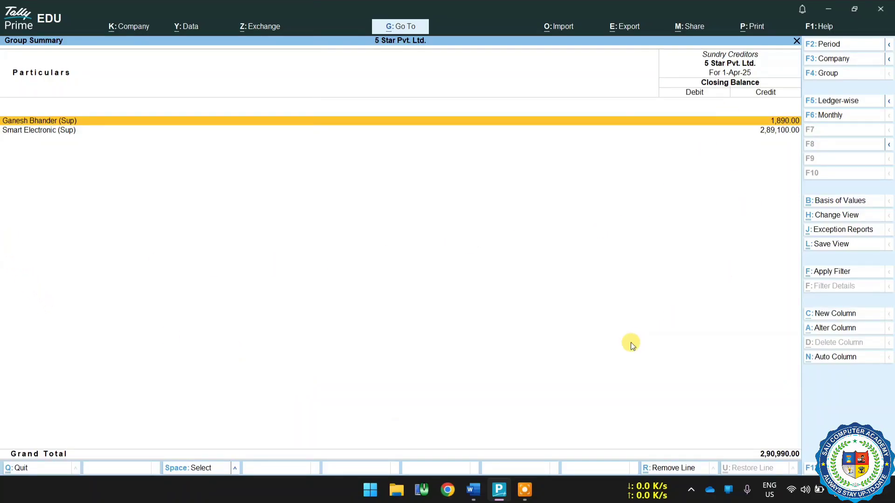
pyautogui.press('Escape')
pyautogui.press('Escape')
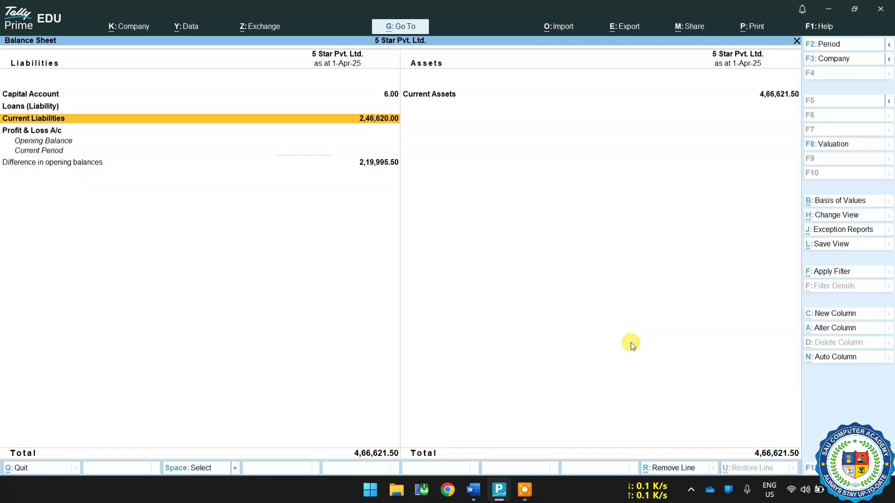
# Open the Capital Account summary, compare its balance side with the Liabilities pillar in the Word notes, and return to the Balance Sheet.
pyautogui.press('Up')
pyautogui.press('Up')
pyautogui.press('Return')
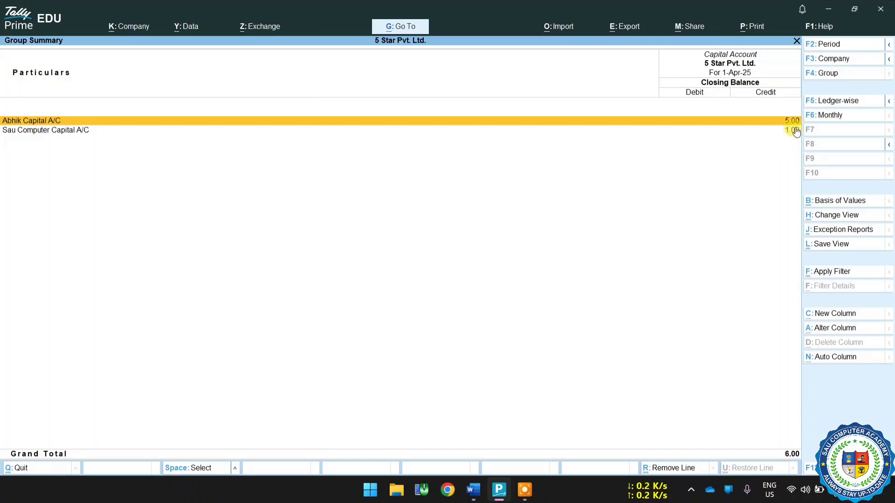
pyautogui.click(472, 487)
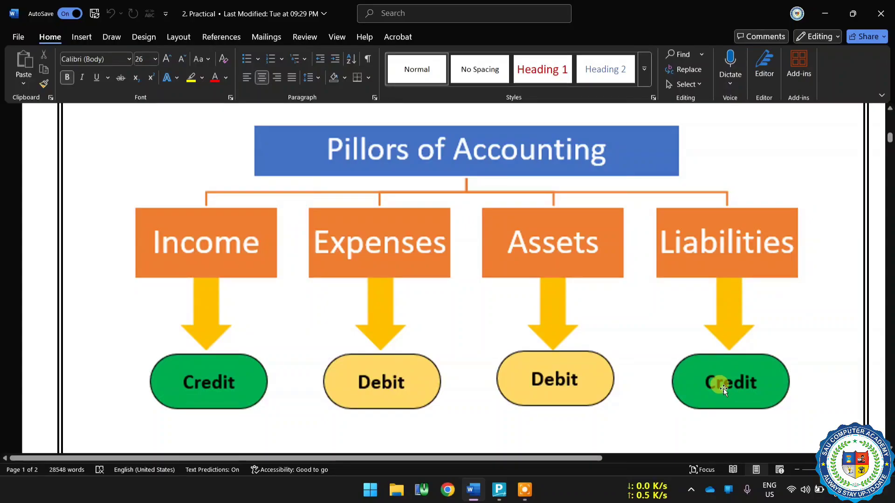
pyautogui.moveTo(498, 489)
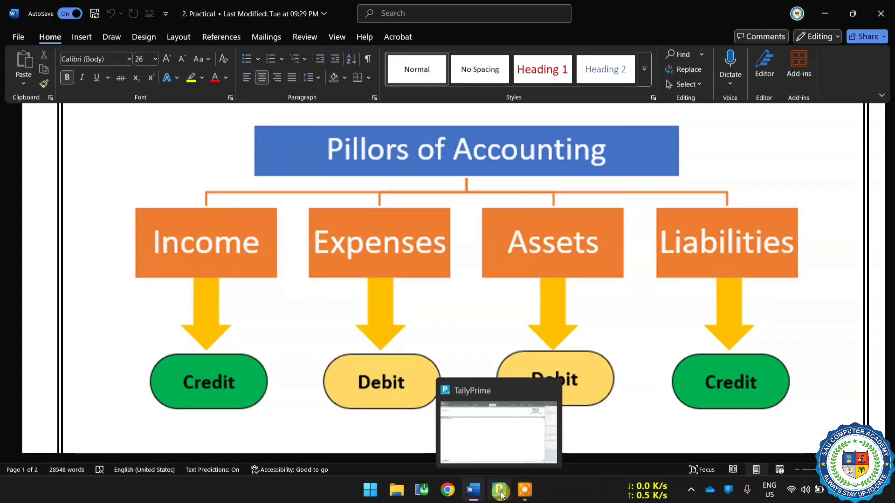
pyautogui.click(495, 450)
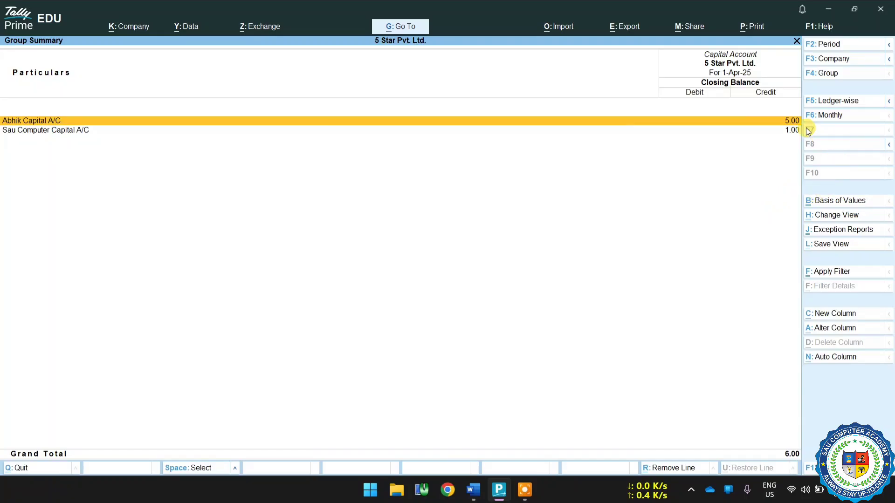
pyautogui.press('Escape')
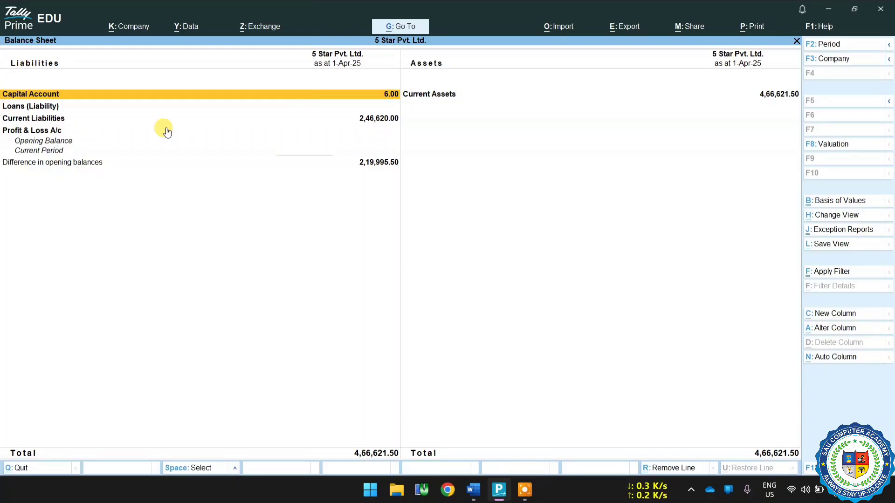
# Open Current Assets, compare Closing Stock and Bank Accounts with the Assets pillar in the Word notes, and return to the Gateway of Tally.
pyautogui.click(438, 96)
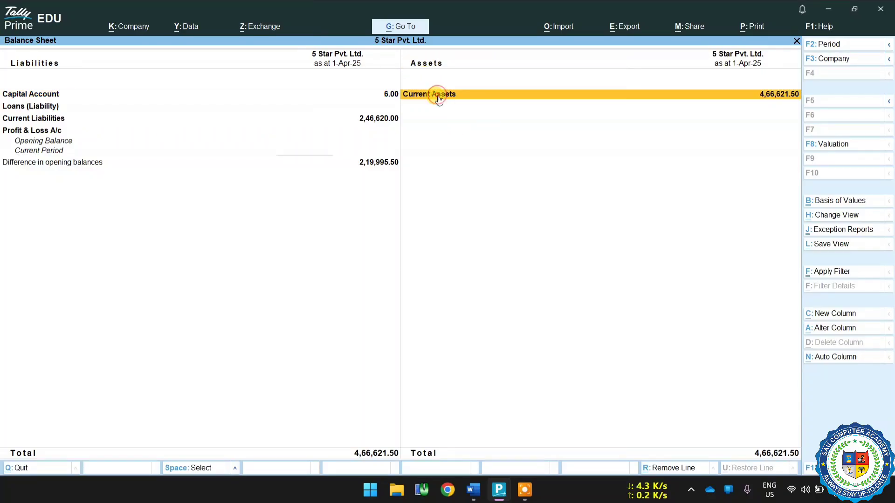
pyautogui.click(438, 96)
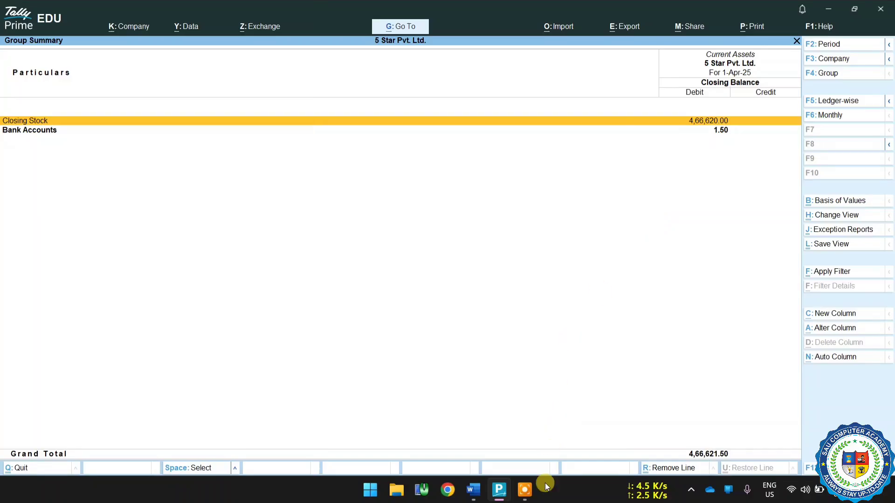
pyautogui.click(524, 490)
pyautogui.click(473, 489)
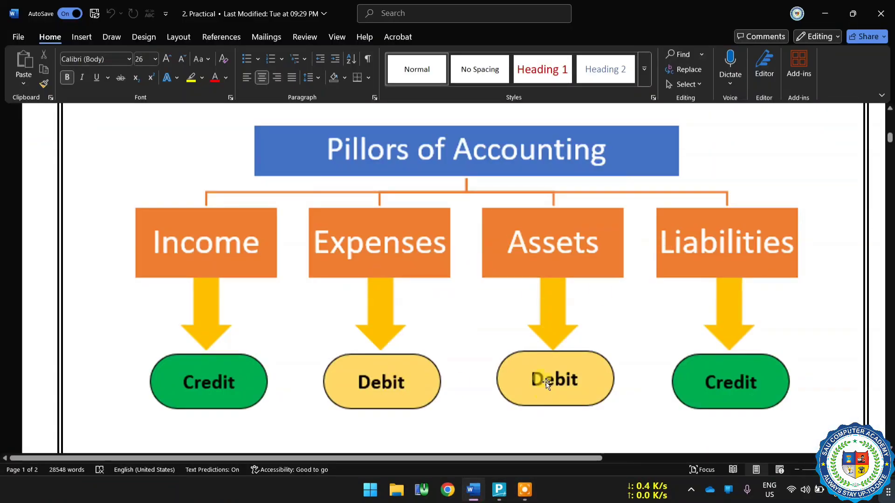
pyautogui.click(499, 489)
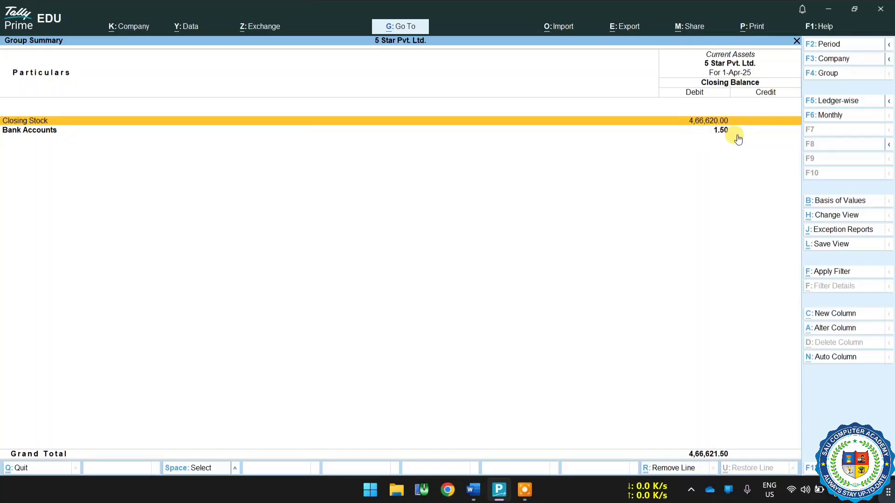
pyautogui.moveTo(473, 489)
pyautogui.click(466, 468)
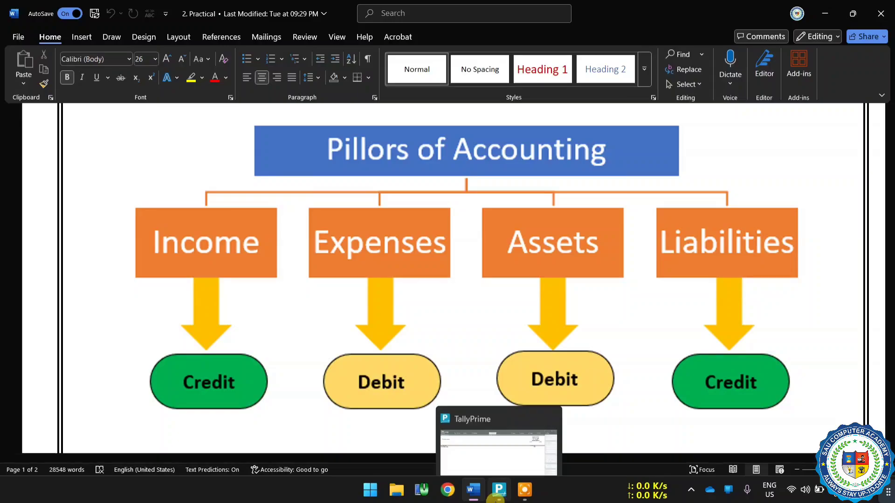
pyautogui.click(492, 456)
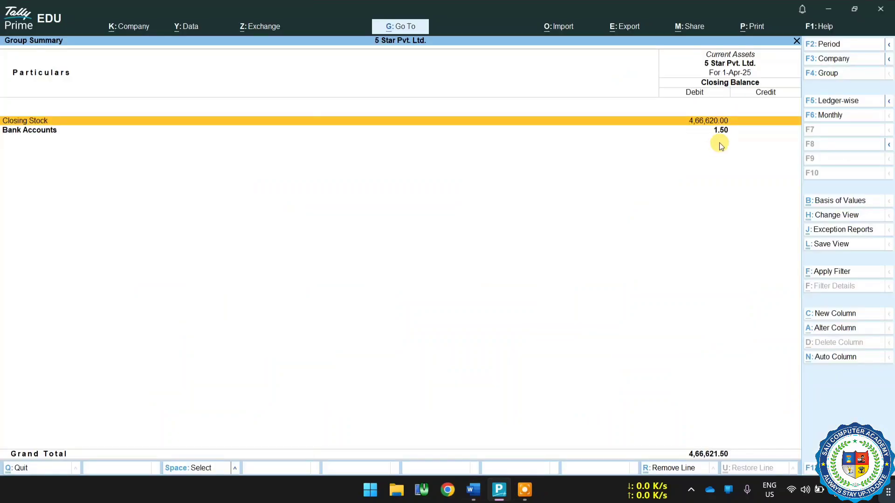
pyautogui.press('Escape')
pyautogui.press('Escape')
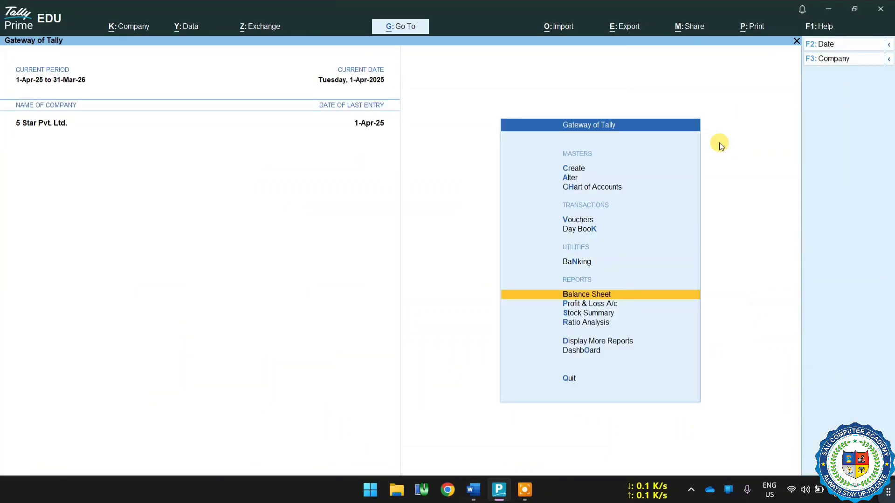
# View the Cash/Bank Books summary among the account books to check the HDFC Bank balance side, and return to the Gateway.
pyautogui.press('Down')
pyautogui.press('Down')
pyautogui.press('Down')
pyautogui.press('Down')
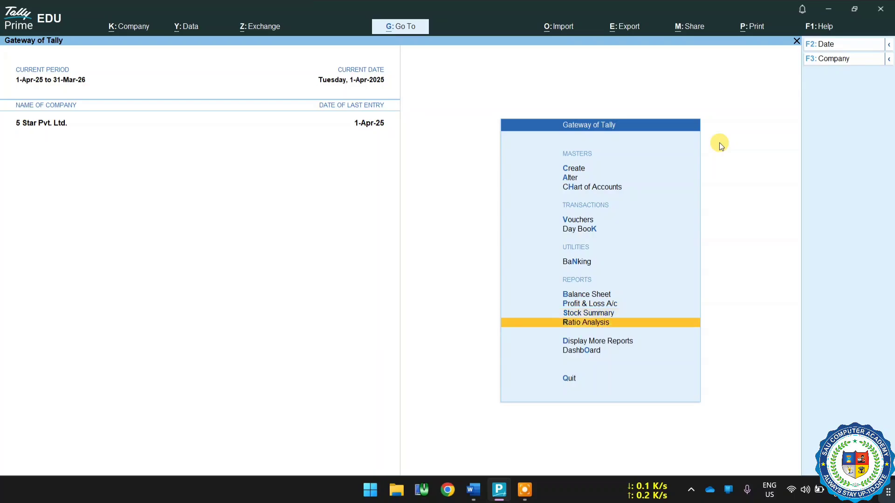
pyautogui.press('Return')
pyautogui.press('Down')
pyautogui.press('Down')
pyautogui.press('Down')
pyautogui.press('Down')
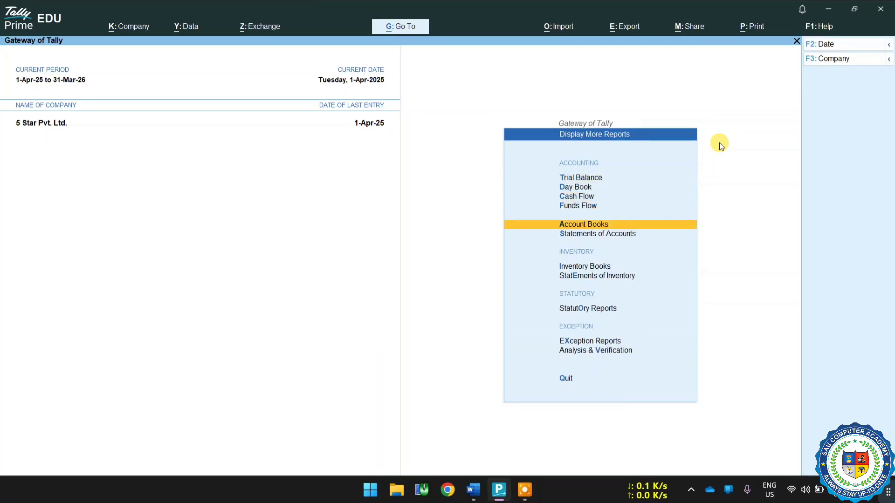
pyautogui.press('Return')
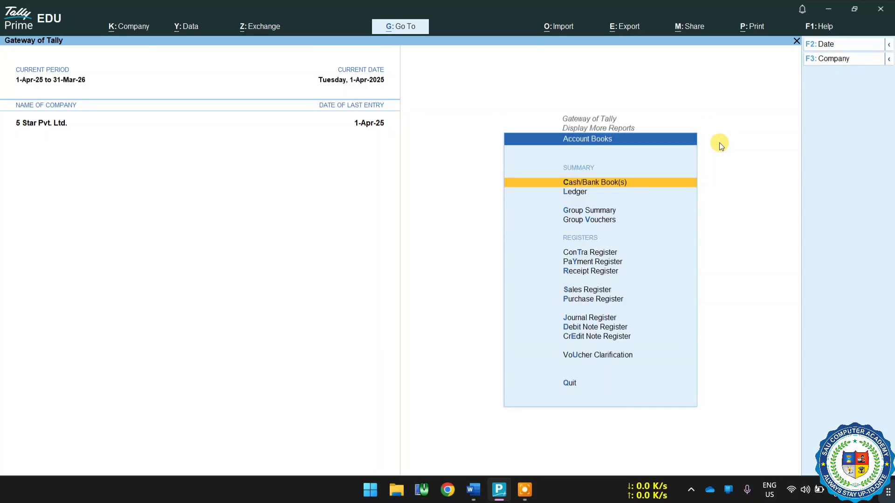
pyautogui.press('Return')
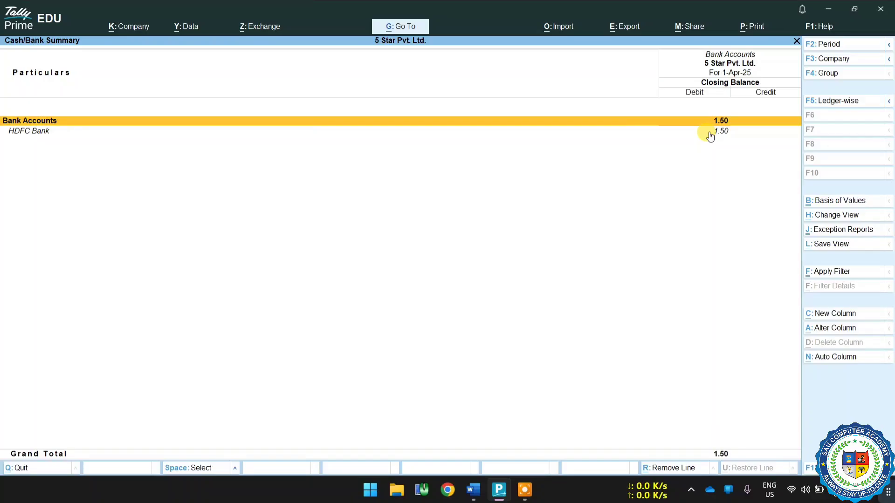
pyautogui.press('Escape')
pyautogui.press('Escape')
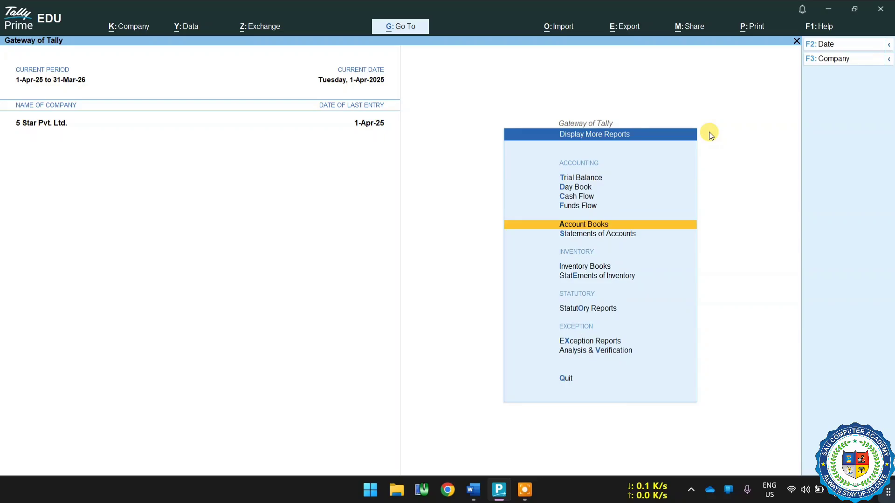
pyautogui.press('Escape')
# Open voucher entry and switch it to a new Sales voucher.
pyautogui.press('Up')
pyautogui.press('Up')
pyautogui.press('Up')
pyautogui.press('Up')
pyautogui.press('Up')
pyautogui.press('Up')
pyautogui.press('Up')
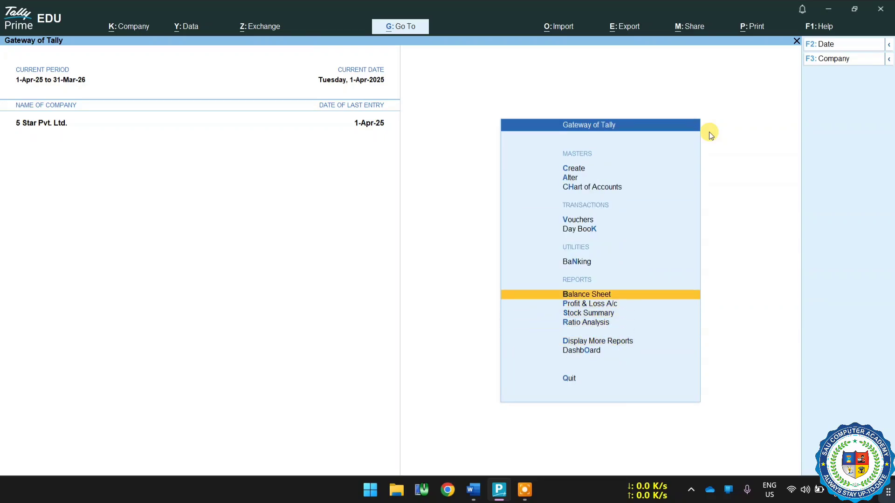
pyautogui.press('Return')
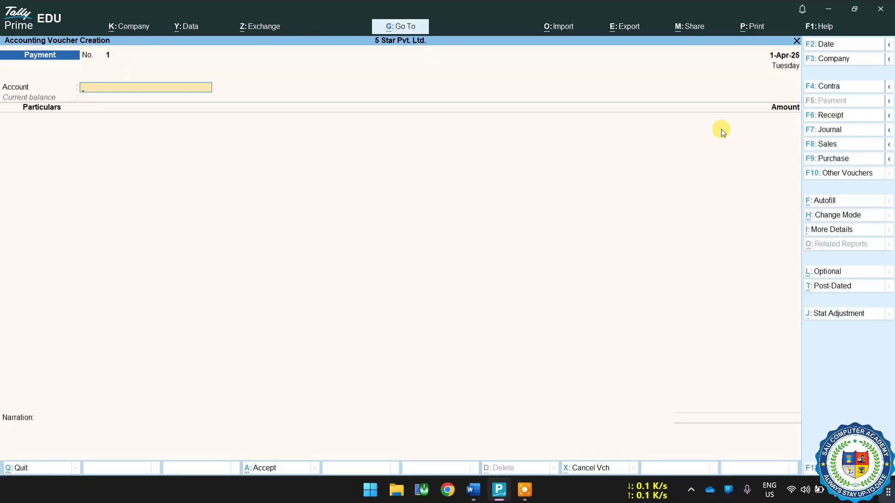
pyautogui.click(829, 145)
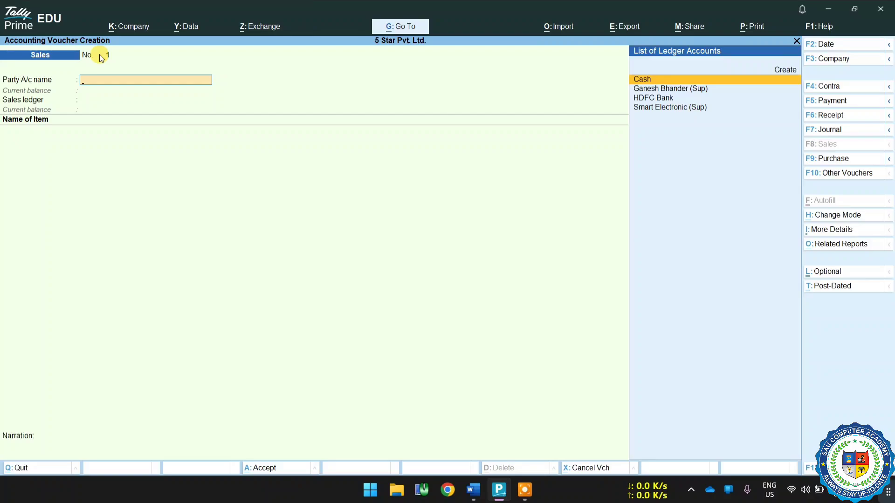
# Look through the ledger accounts available as the party for the Sales voucher and leave the voucher.
pyautogui.press('Down')
pyautogui.press('Down')
pyautogui.press('Down')
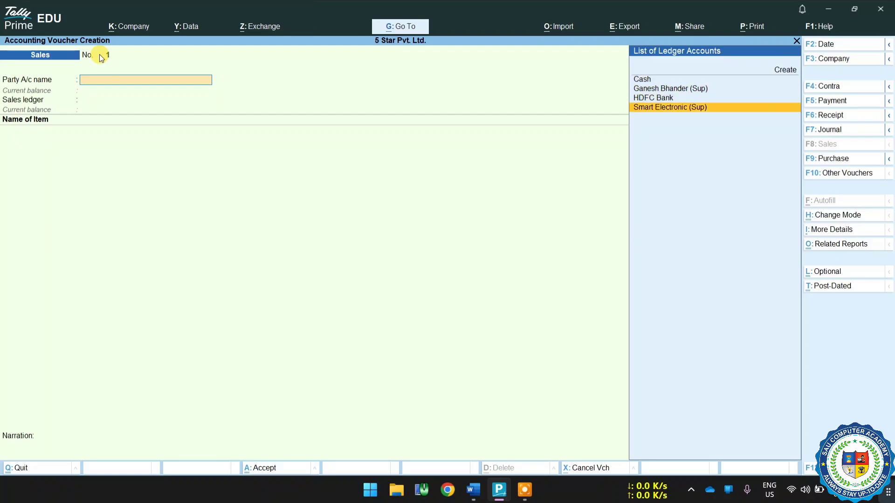
pyautogui.press('Up')
pyautogui.press('Up')
pyautogui.press('Up')
pyautogui.press('Down')
pyautogui.press('Down')
pyautogui.press('Down')
pyautogui.press('Up')
pyautogui.press('Up')
pyautogui.press('Up')
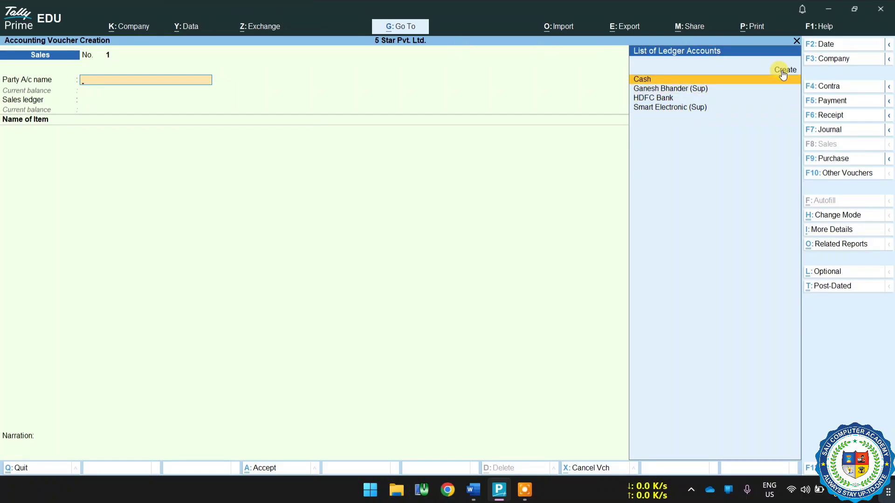
pyautogui.press('Escape')
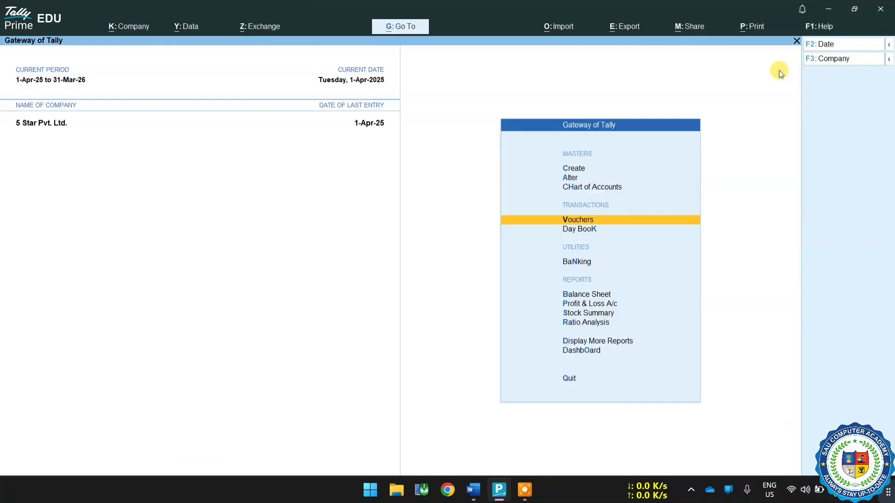
# Open the creation form for a new Ledger master.
pyautogui.press('Up')
pyautogui.press('Up')
pyautogui.press('Up')
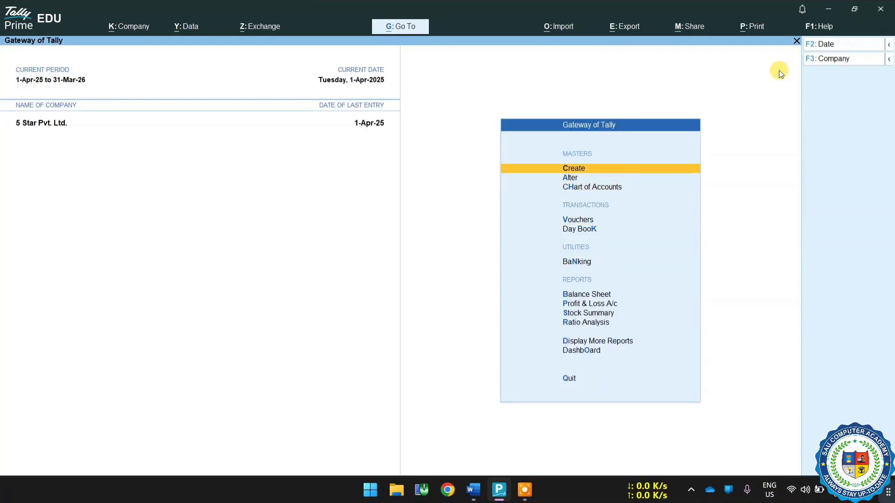
pyautogui.press('Return')
pyautogui.press('Down')
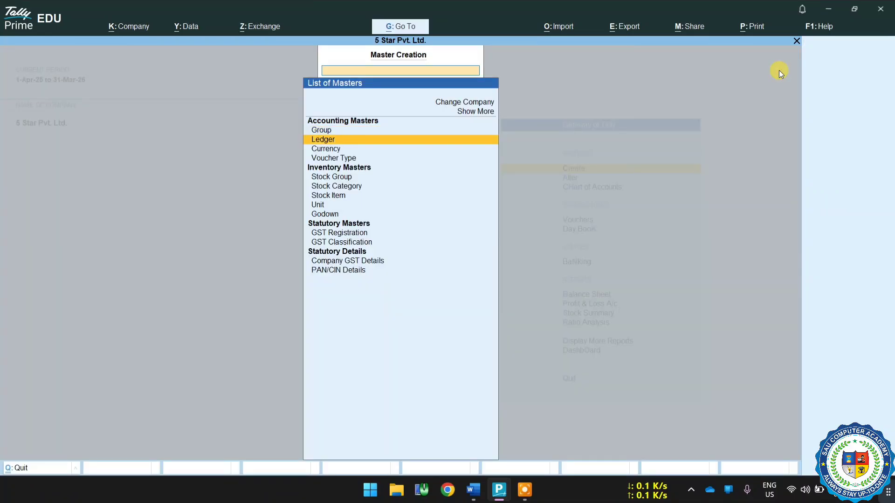
pyautogui.press('Return')
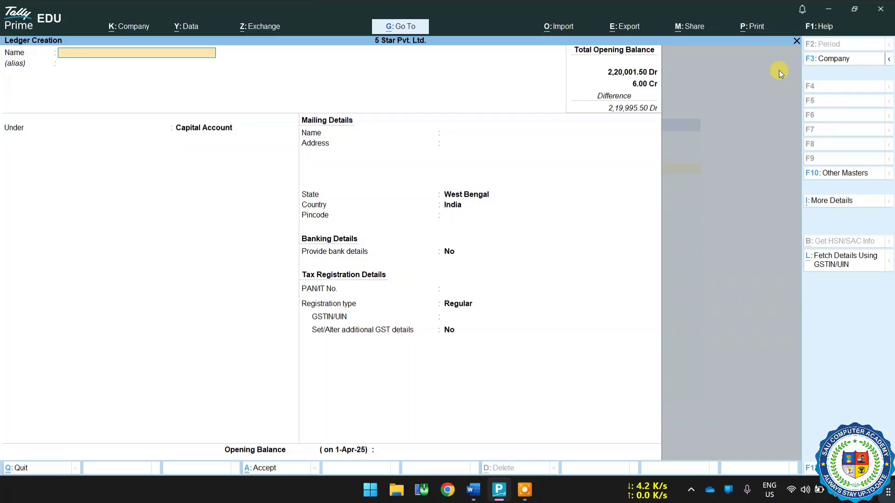
# Enter the customer's full name followed by (Cus) as the ledger name, leave the alias empty and go to the group choice.
pyautogui.press('Return')
pyautogui.press('Return')
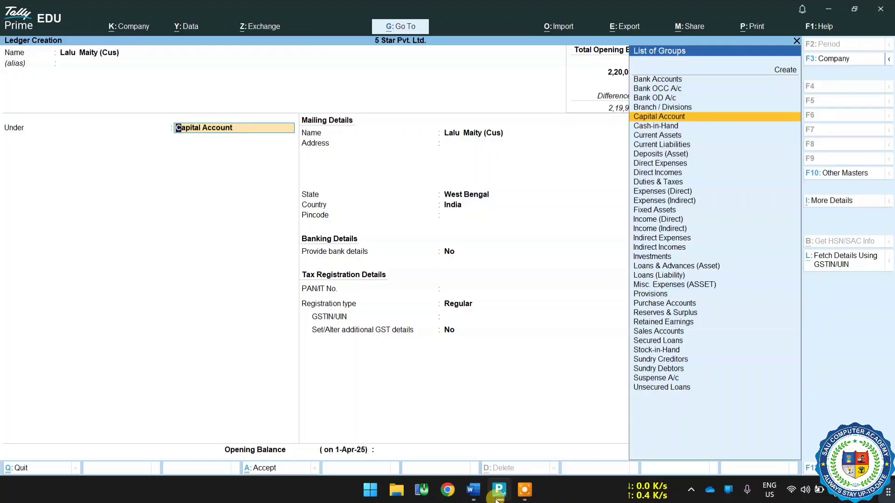
# Place the new customer ledger under the Sundry Debtors group.
pyautogui.write('Sun')
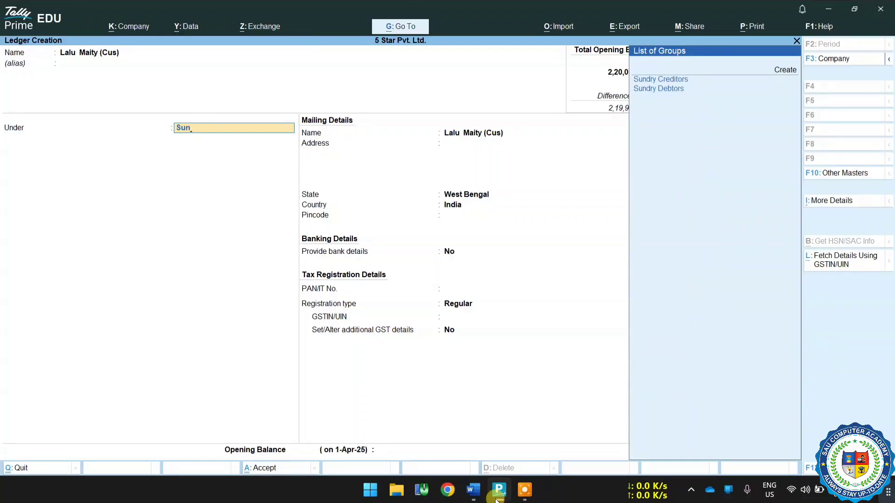
pyautogui.press('Down')
pyautogui.press('Down')
pyautogui.press('Return')
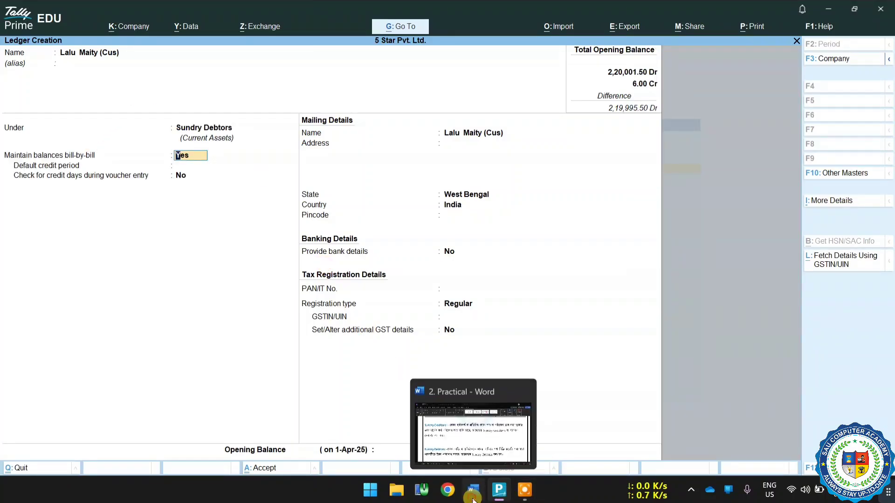
# Switch to the Practical document in Word, read the Sundry Debtors definition and return to TallyPrime.
pyautogui.click(473, 490)
pyautogui.scroll(-1, 269, 306)
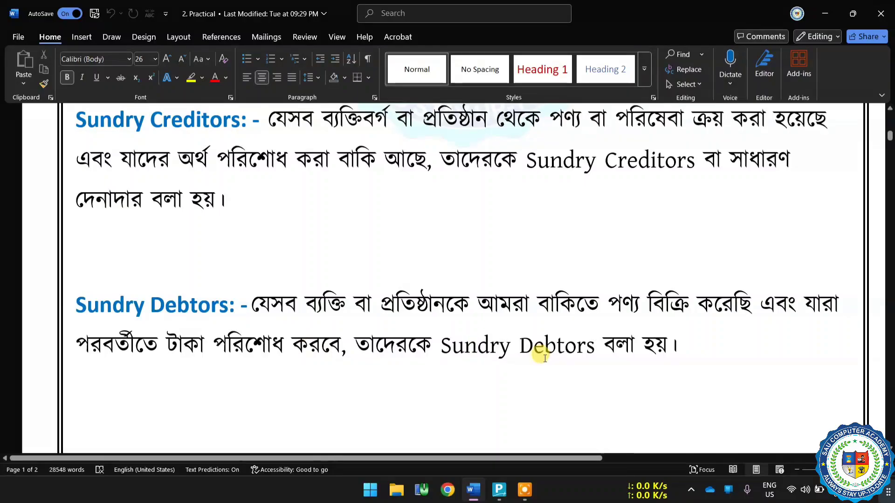
pyautogui.click(501, 489)
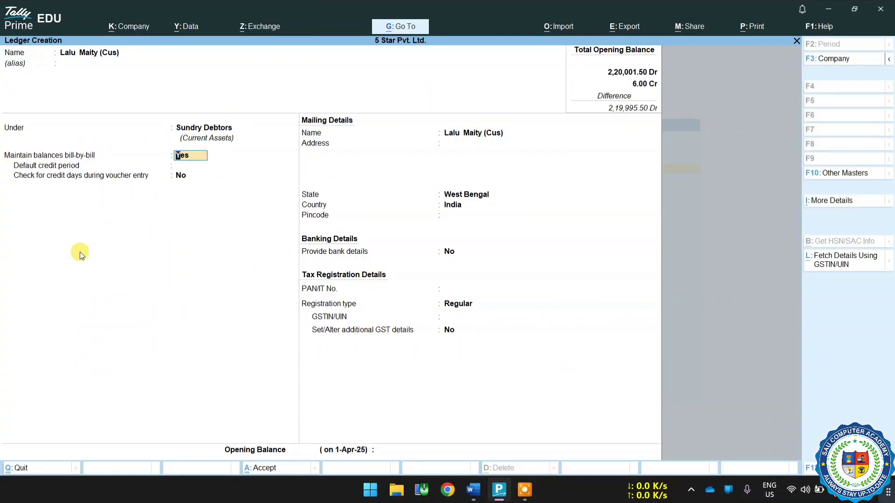
# Keep bill-by-bill balances at Yes with no credit period, and remove (Cus) from the mailing name.
pyautogui.press('Return')
pyautogui.press('Return')
pyautogui.press('Return')
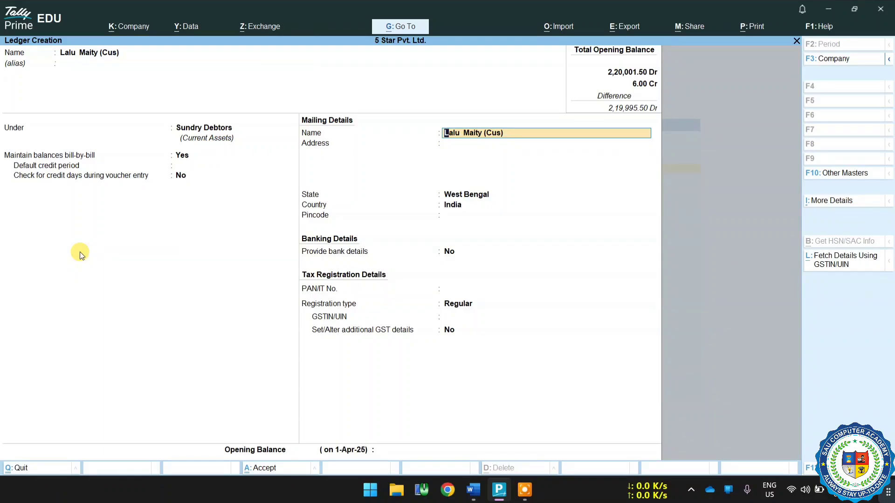
pyautogui.press('BackSpace')
pyautogui.press('BackSpace')
pyautogui.press('BackSpace')
pyautogui.press('BackSpace')
pyautogui.press('BackSpace')
pyautogui.press('BackSpace')
pyautogui.press('Return')
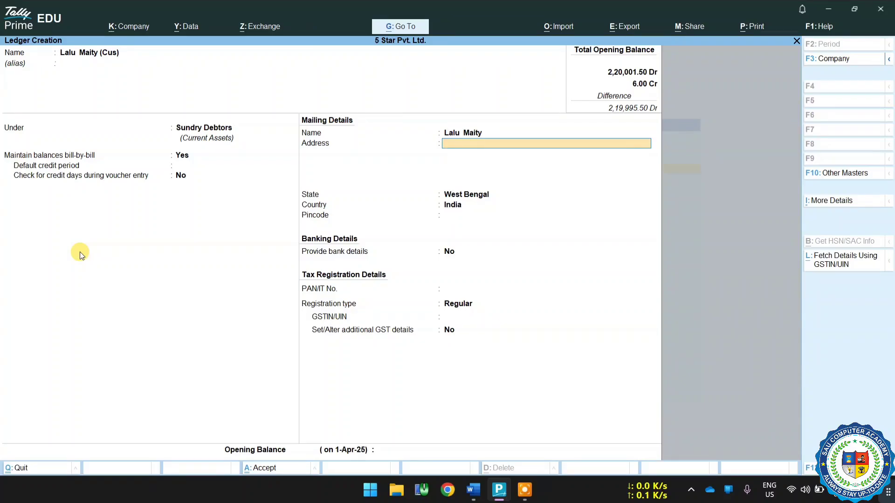
# Enter the customer's two-line address and pincode, keeping West Bengal and India as state and country.
pyautogui.press('Return')
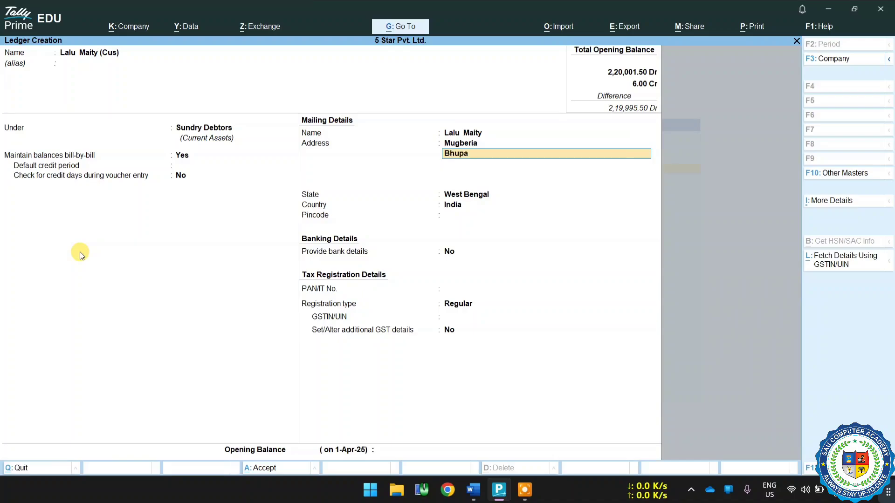
pyautogui.press('Return')
pyautogui.press('Return')
pyautogui.press('Return')
pyautogui.press('Return')
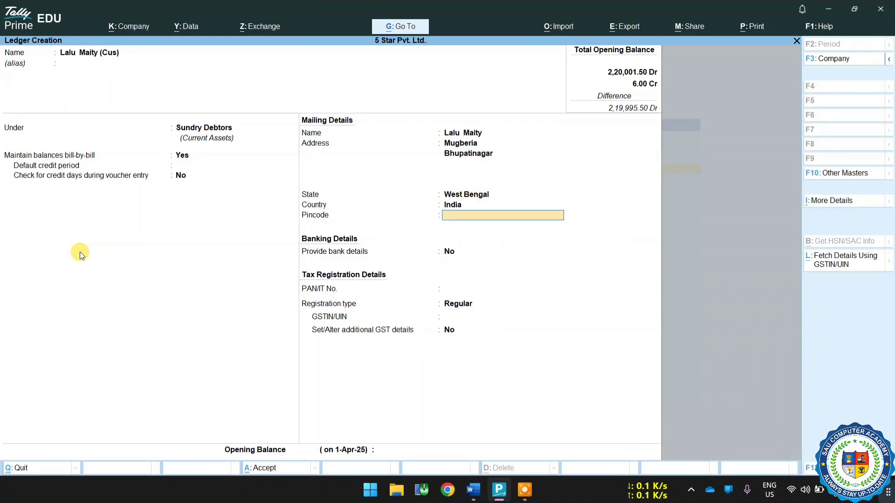
pyautogui.press('Return')
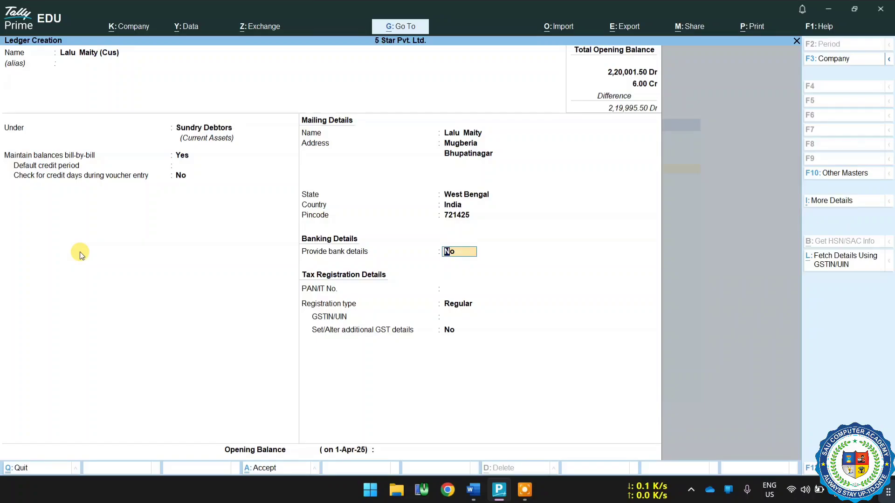
# Enable bank details for the customer and choose e-Fund Transfer as the transaction type.
pyautogui.write('y')
pyautogui.press('Return')
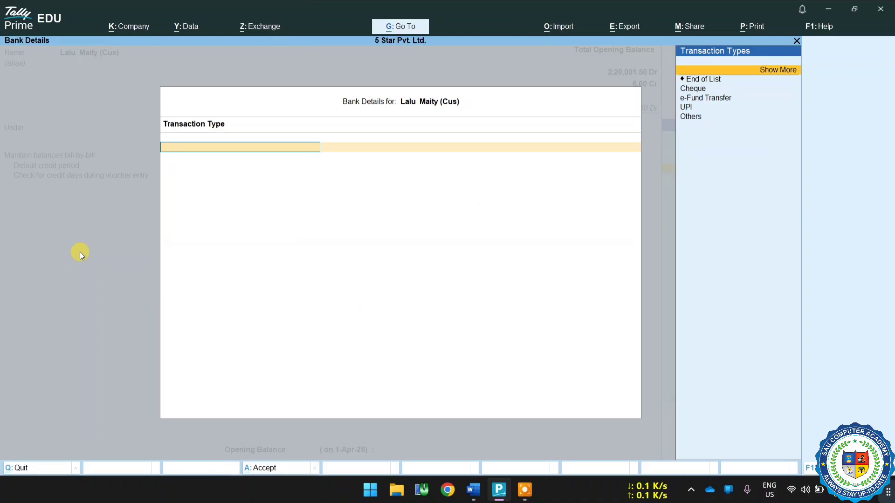
pyautogui.press('Down')
pyautogui.press('Down')
pyautogui.press('Down')
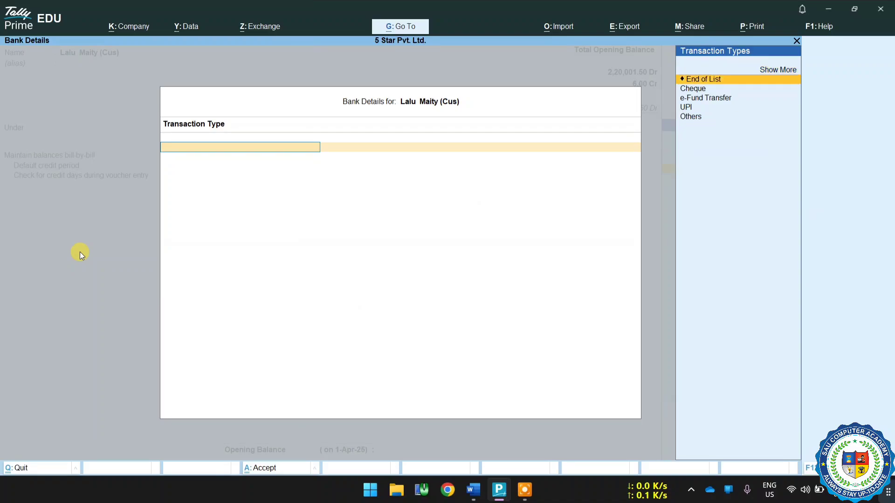
pyautogui.press('Return')
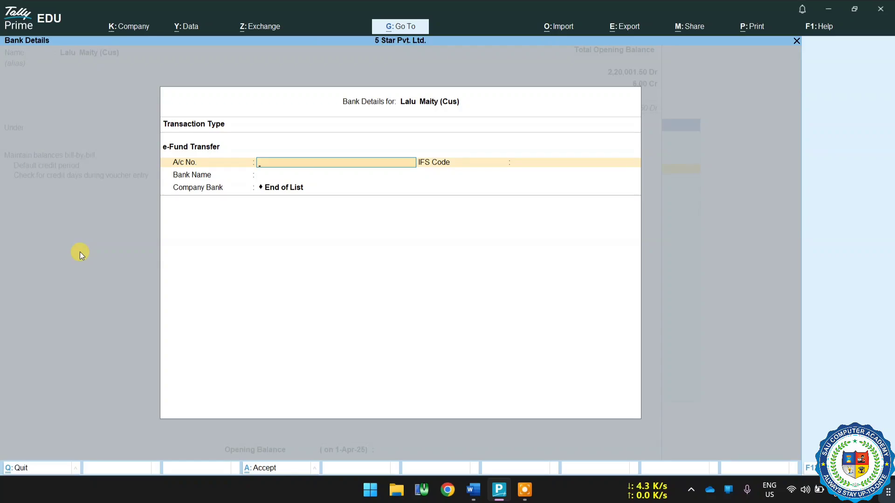
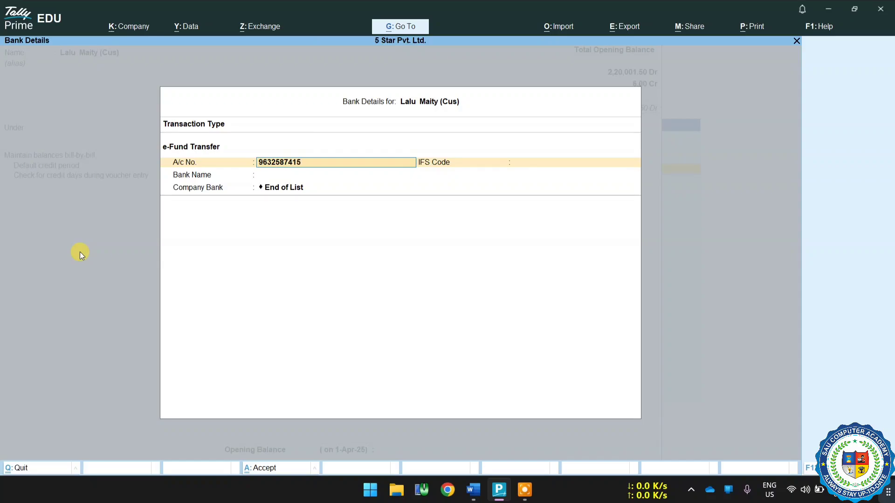
# Enter the customer's bank account number and the IFS code YESB0000491.
pyautogui.press('Return')
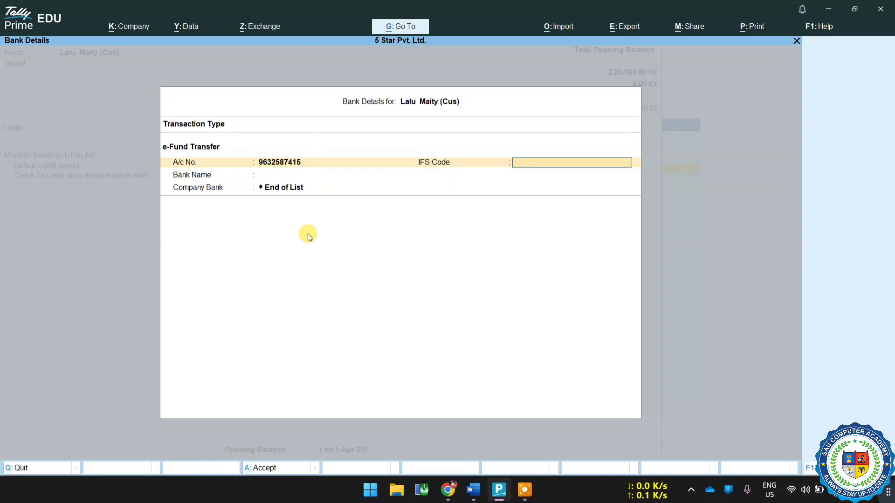
pyautogui.press('ctrl')
pyautogui.write('YESB0000491')
pyautogui.press('Home')
pyautogui.press('Return')
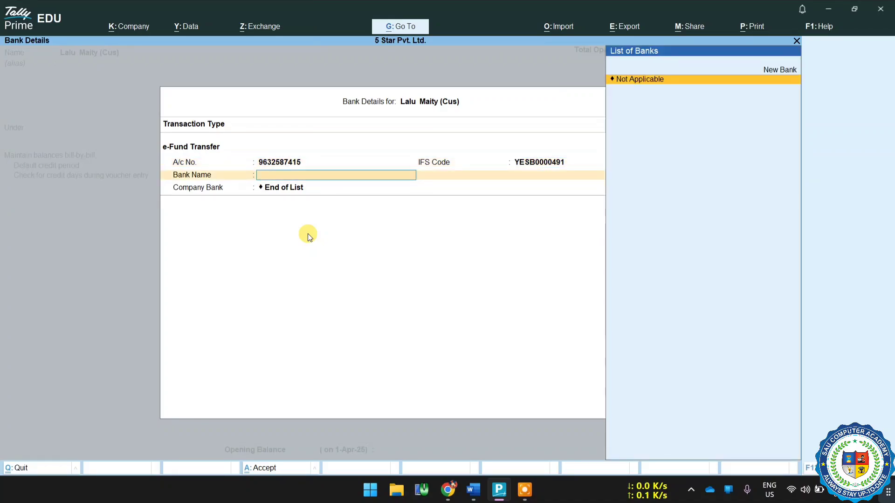
# Add Yes Bank as a new bank for the customer and finish the bank details without a company bank.
pyautogui.press('Up')
pyautogui.press('Return')
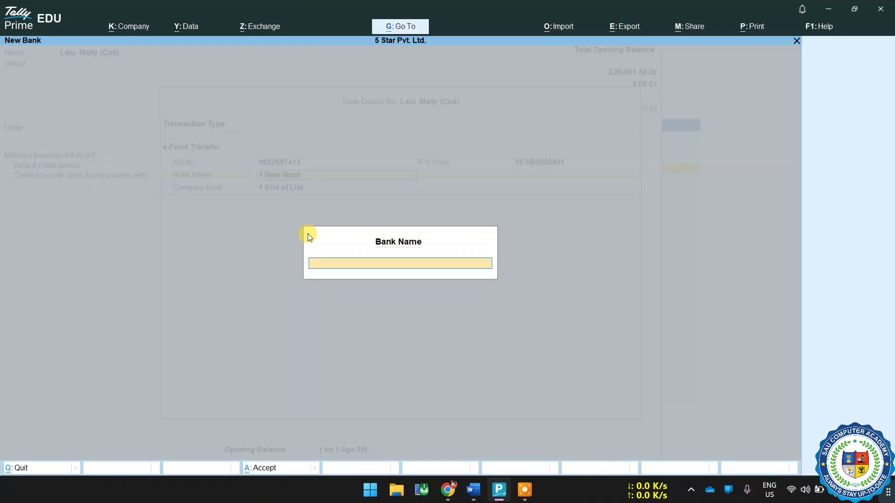
pyautogui.write('Yes Bank')
pyautogui.press('Return')
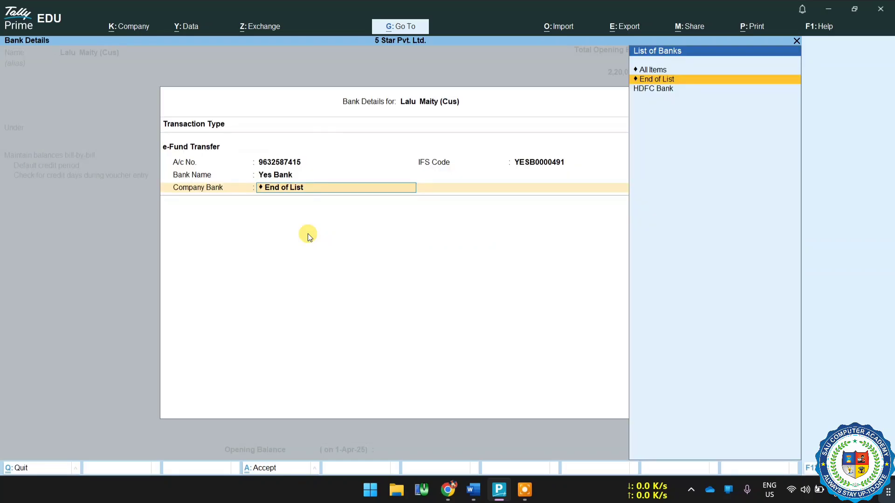
pyautogui.press('Return')
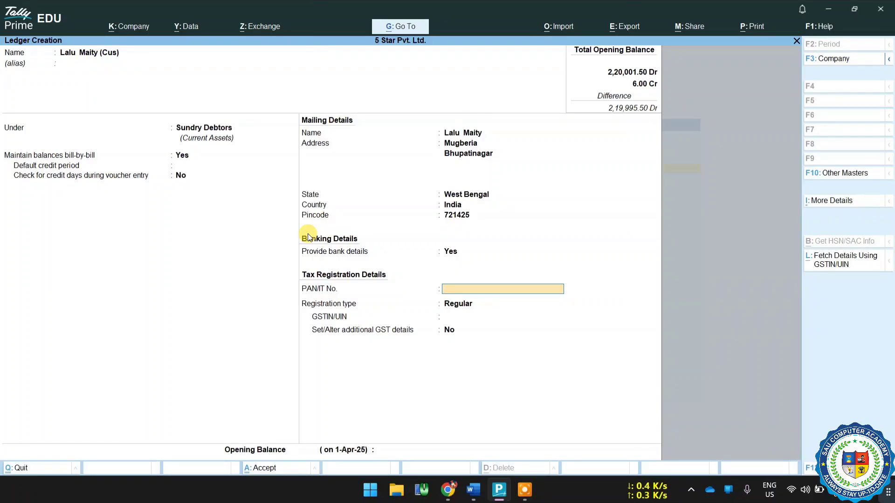
# Leave the PAN empty, set the registration type to Unregistered/Consumer and save the customer ledger.
pyautogui.press('Return')
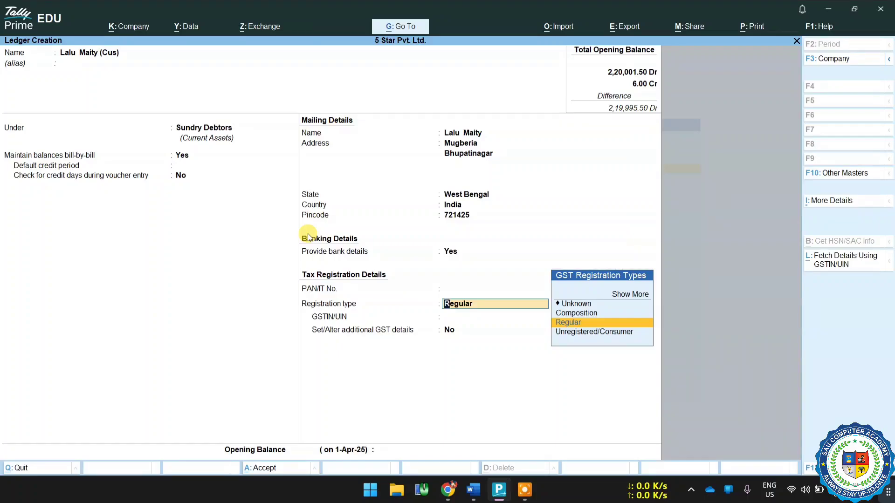
pyautogui.press('Down')
pyautogui.press('Return')
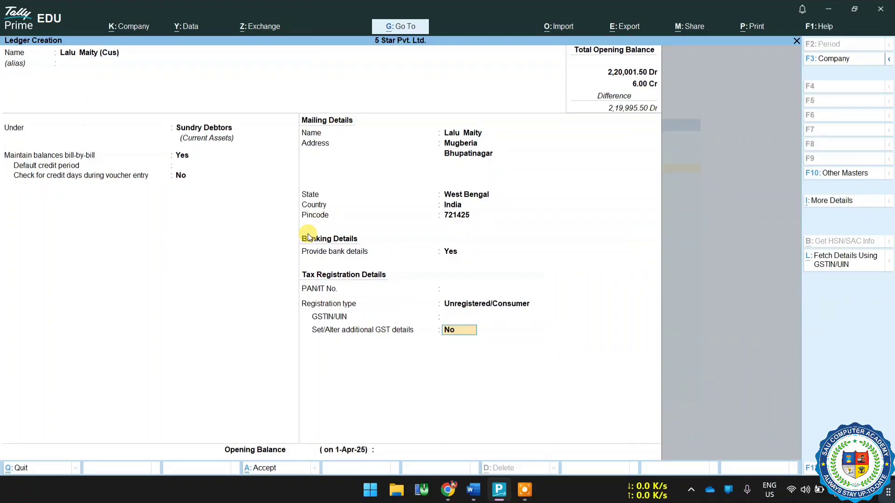
pyautogui.press('Return')
pyautogui.press('Return')
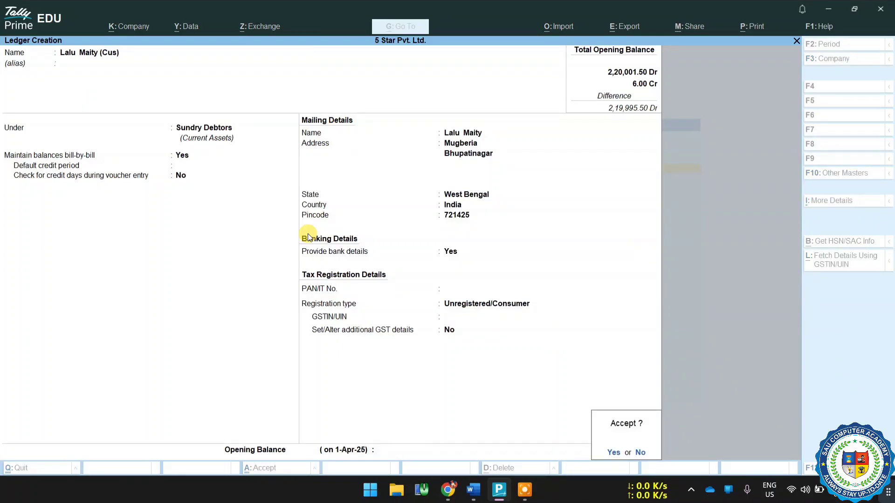
# Enter the second customer's full name followed by (Cus) as the next ledger's name, without an alias.
pyautogui.press('Return')
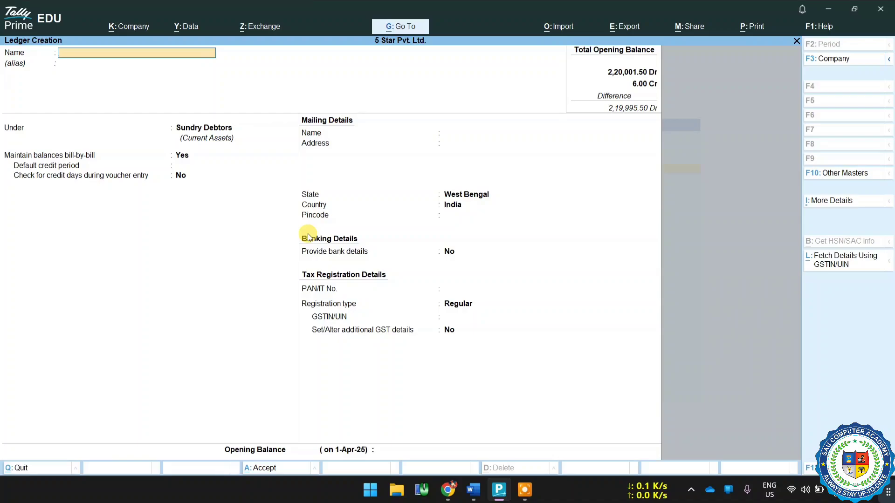
# Keep the second customer under Sundry Debtors with bill-by-bill balances, and remove (Cus) from the mailing name.
pyautogui.press('Return')
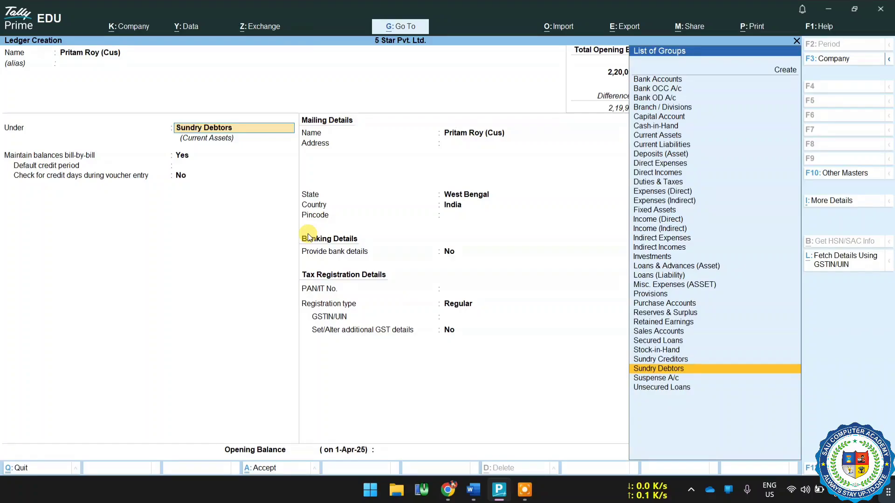
pyautogui.press('Return')
pyautogui.press('Return')
pyautogui.press('Return')
pyautogui.press('Return')
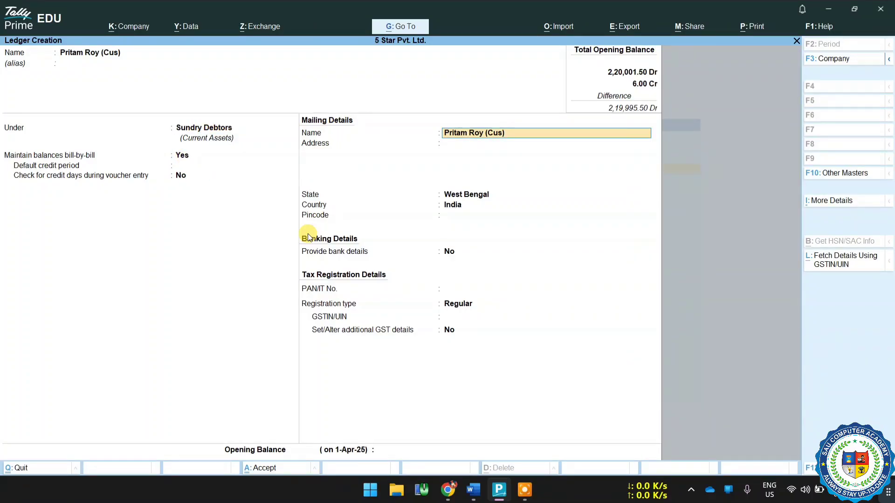
pyautogui.press('BackSpace')
pyautogui.press('BackSpace')
pyautogui.press('BackSpace')
pyautogui.press('BackSpace')
pyautogui.press('BackSpace')
pyautogui.press('BackSpace')
pyautogui.press('Return')
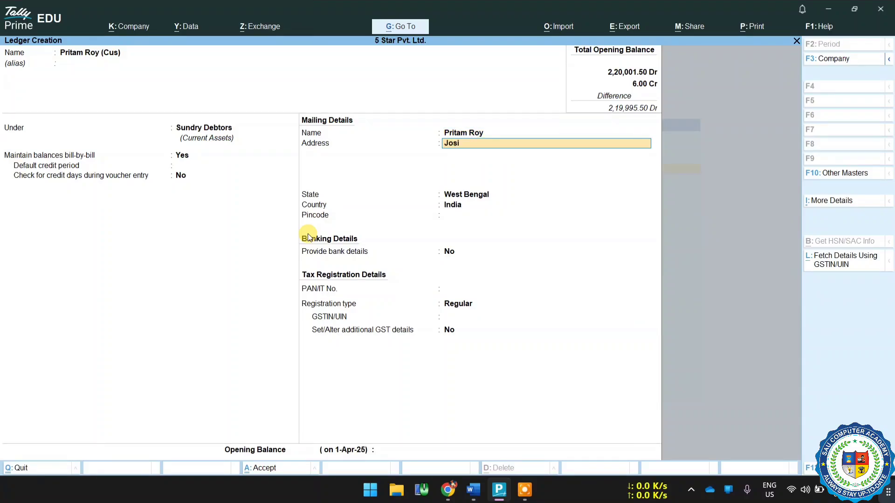
# Fill in the second customer's two-line address and pincode, keeping the state West Bengal and country India.
pyautogui.press('Return')
pyautogui.press('Return')
pyautogui.press('Return')
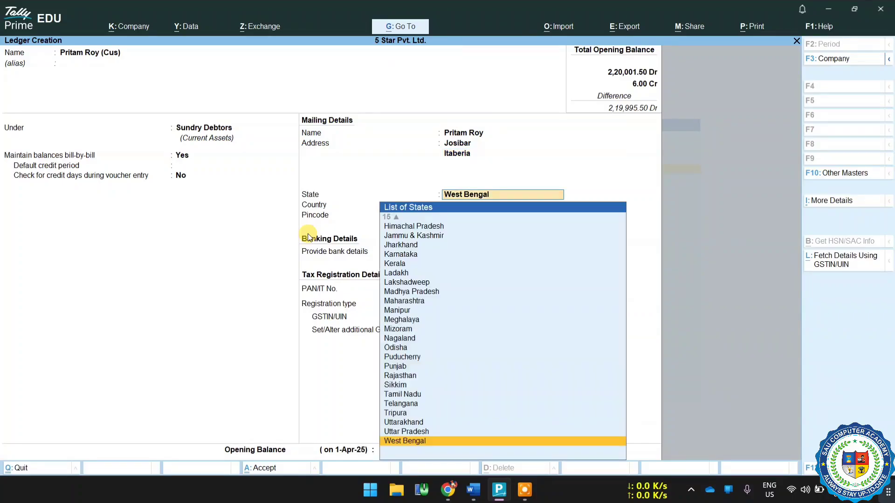
pyautogui.press('Return')
pyautogui.press('Return')
pyautogui.press('Return')
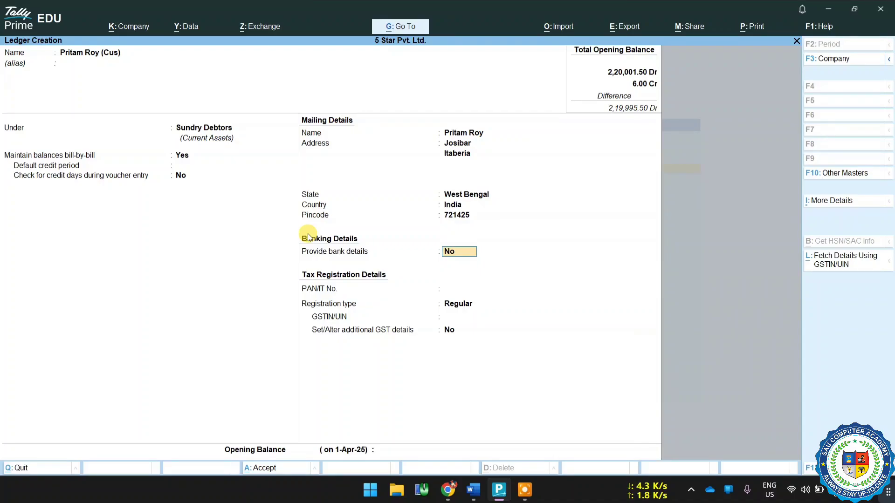
# Enable bank details for the second customer and choose UPI as the transaction type.
pyautogui.write('y')
pyautogui.press('Return')
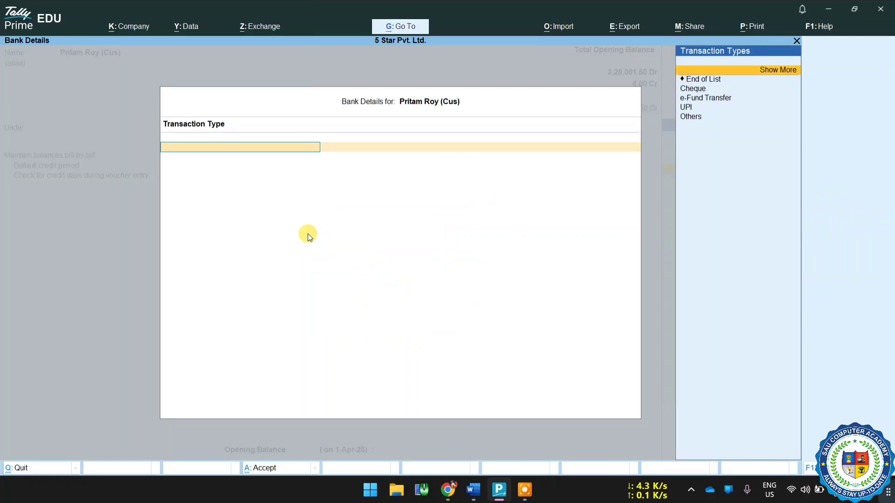
pyautogui.press('Down')
pyautogui.press('Down')
pyautogui.press('Down')
pyautogui.press('Down')
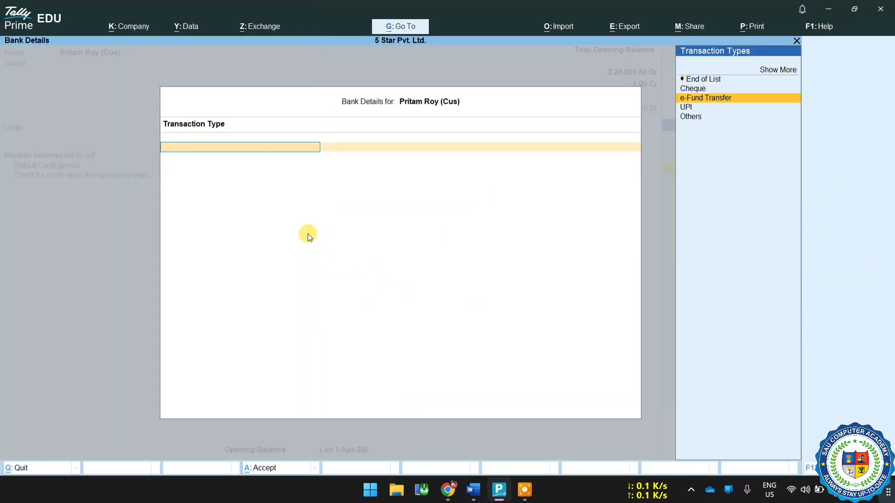
pyautogui.press('Return')
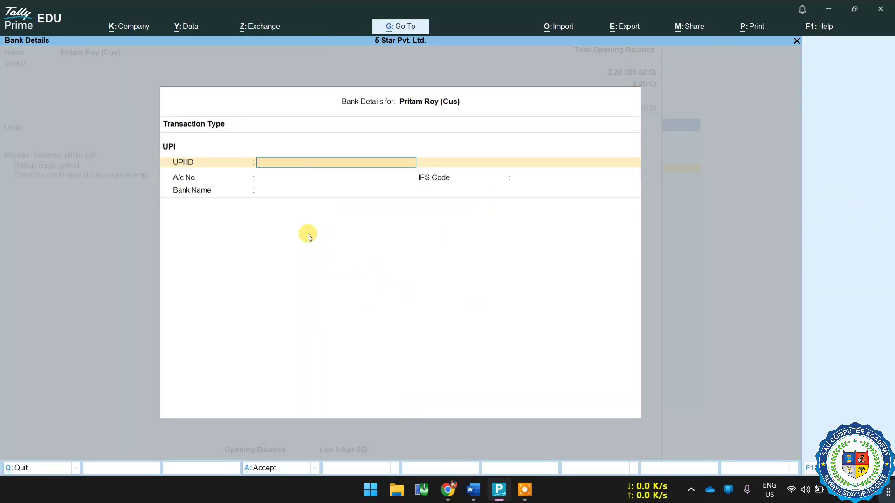
# Enter the second customer's UPI ID, leaving the account number, IFS code and bank name empty.
pyautogui.press('Return')
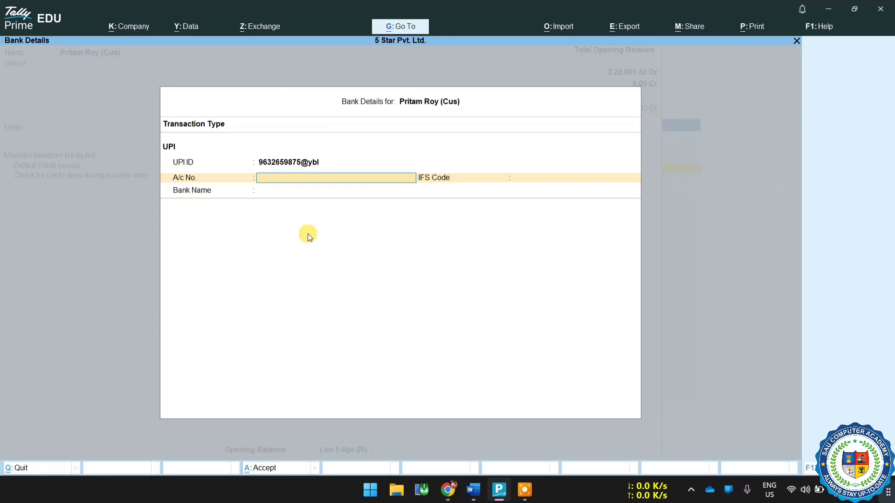
pyautogui.press('Return')
pyautogui.press('Return')
pyautogui.press('Return')
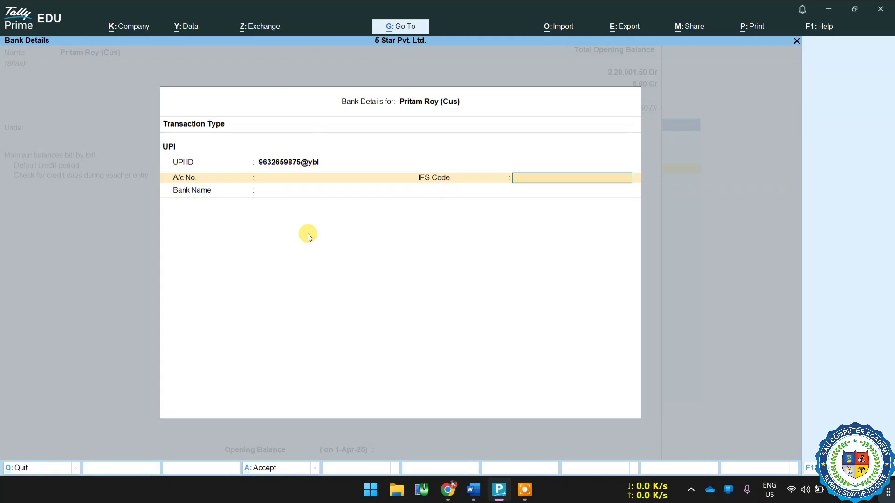
pyautogui.press('Return')
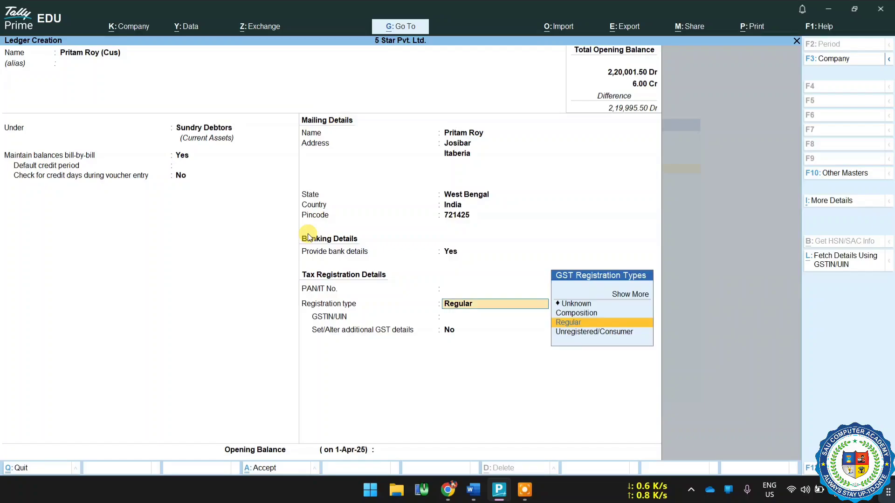
# Set the second customer's registration type to Unregistered/Consumer, keep additional GST details at No and save the ledger.
pyautogui.press('Down')
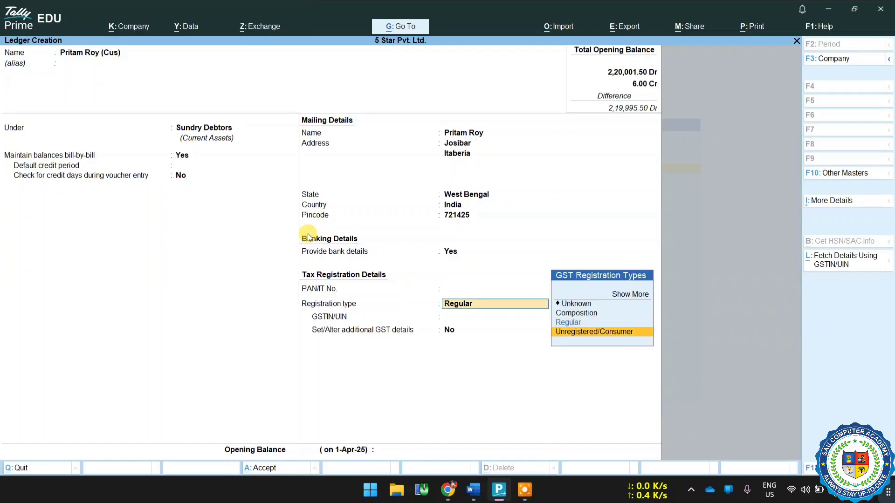
pyautogui.press('Return')
pyautogui.press('Return')
pyautogui.press('Return')
pyautogui.press('Return')
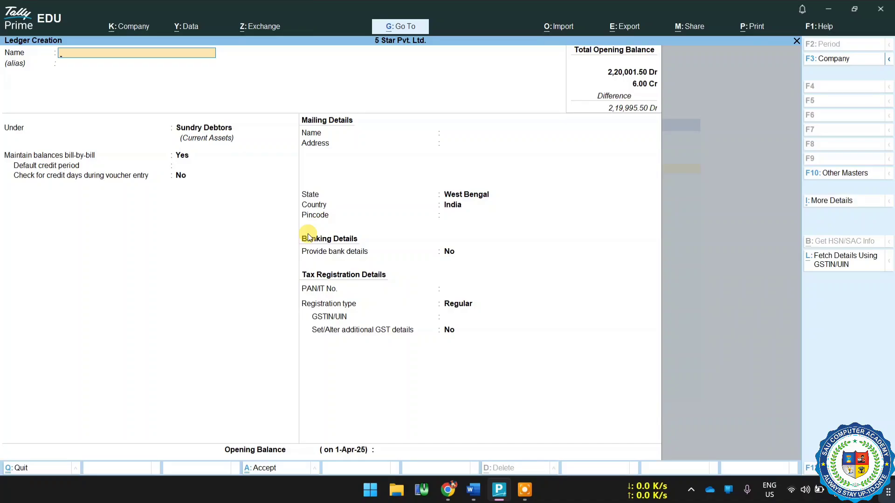
# Leave ledger creation and open a new sales voucher for entry.
pyautogui.press('Escape')
pyautogui.press('Escape')
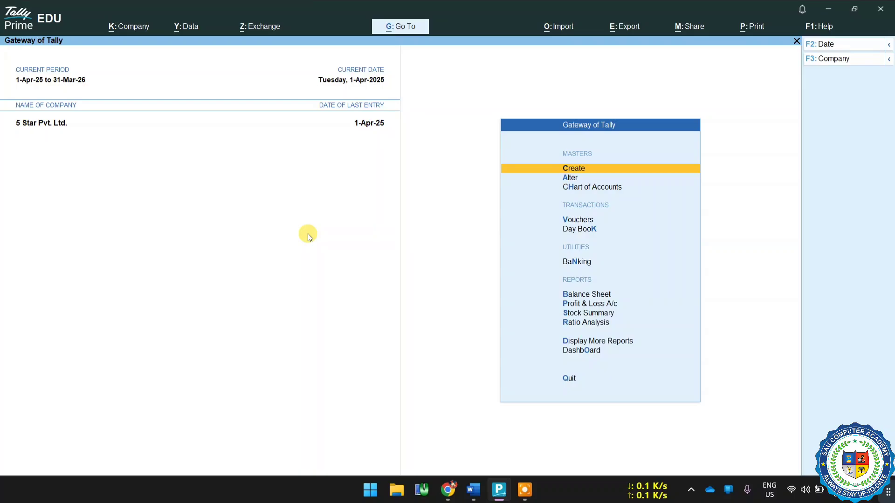
pyautogui.press('Down')
pyautogui.press('Down')
pyautogui.press('Down')
pyautogui.press('Return')
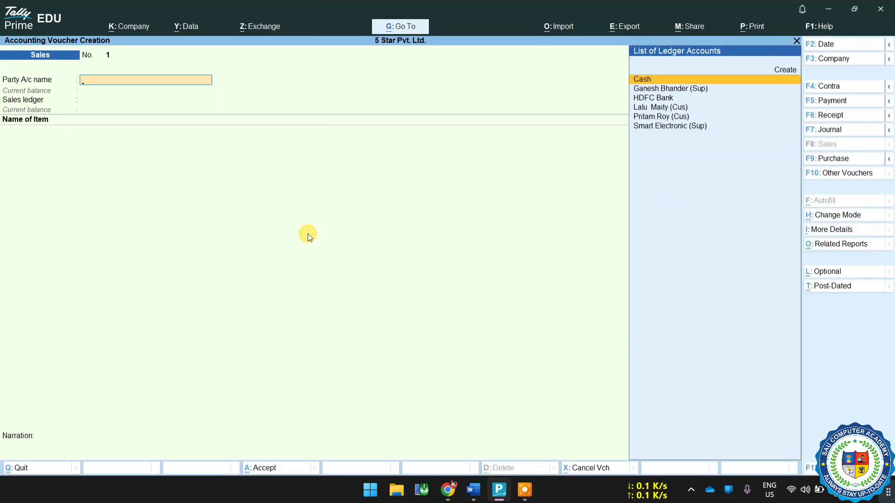
# Select the first ledger marked (Cus) as the sales voucher's party account.
pyautogui.press('Down')
pyautogui.press('Down')
pyautogui.press('Down')
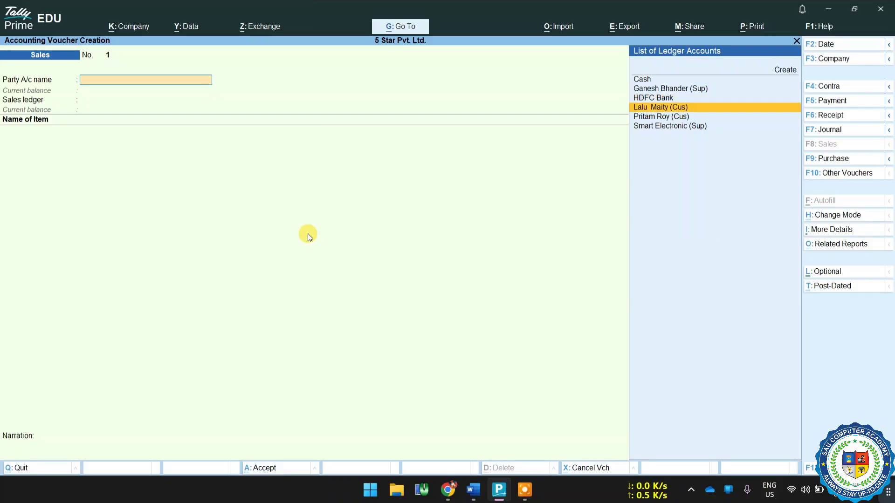
pyautogui.press('Return')
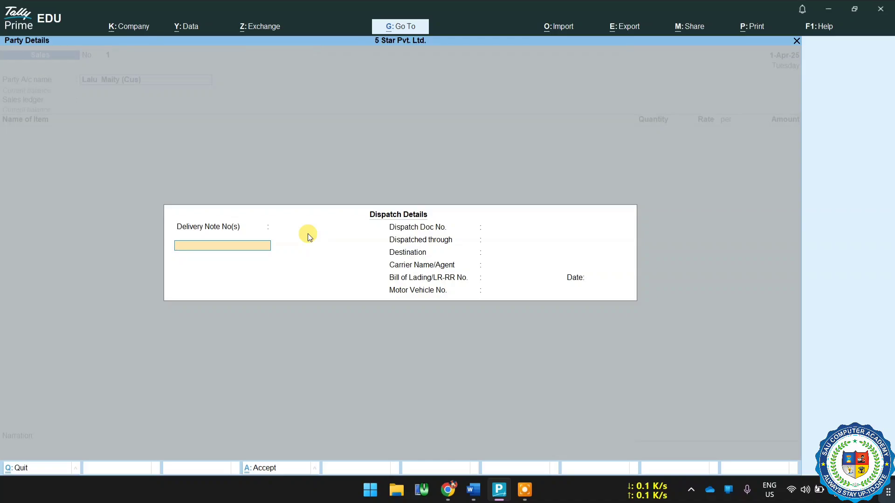
# Leave all dispatch details blank, from the delivery note numbers through the motor vehicle number.
pyautogui.press('Return')
pyautogui.press('Return')
pyautogui.press('Return')
pyautogui.press('Return')
pyautogui.press('Return')
pyautogui.press('Return')
pyautogui.press('Return')
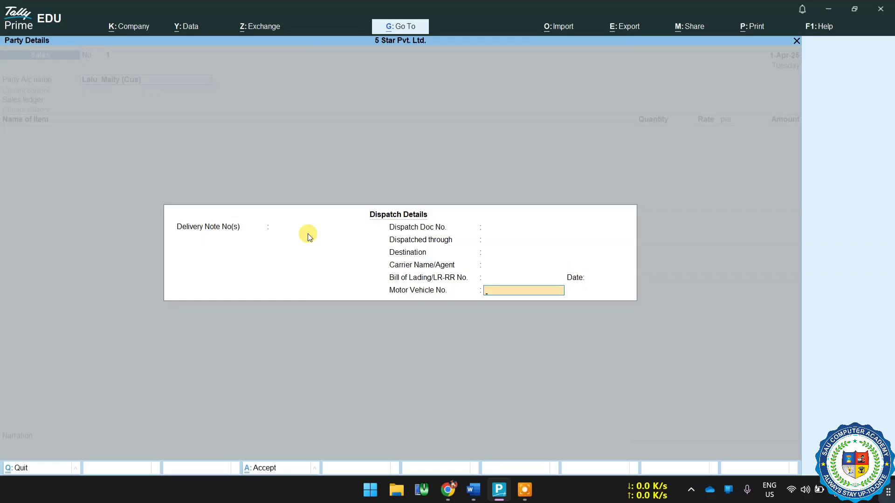
# Accept the buyer's prefilled party details with Unregistered/Consumer GST registration and West Bengal as the place of supply.
pyautogui.press('Return')
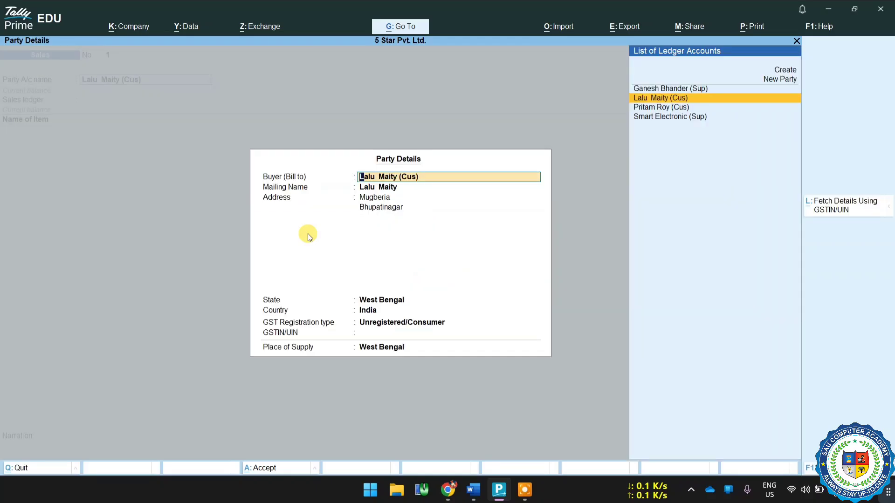
pyautogui.press('Return')
pyautogui.press('Return')
pyautogui.press('Return')
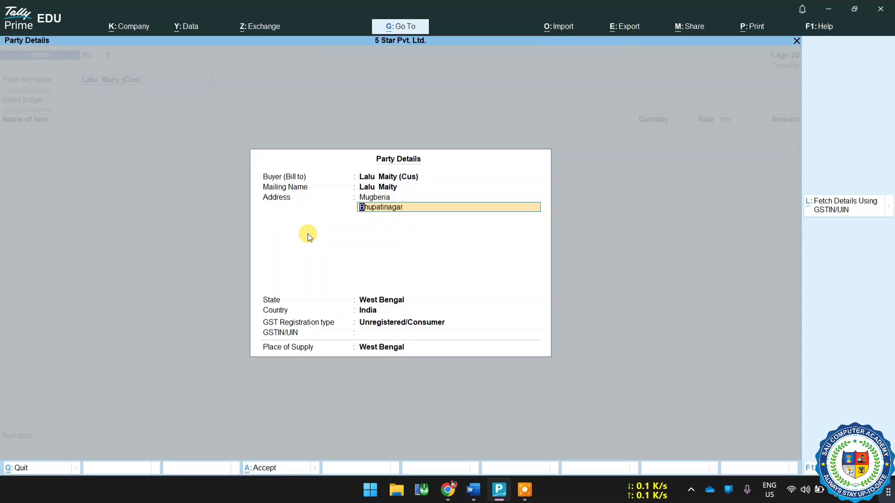
pyautogui.press('Return')
pyautogui.press('Return')
pyautogui.press('Return')
pyautogui.press('Return')
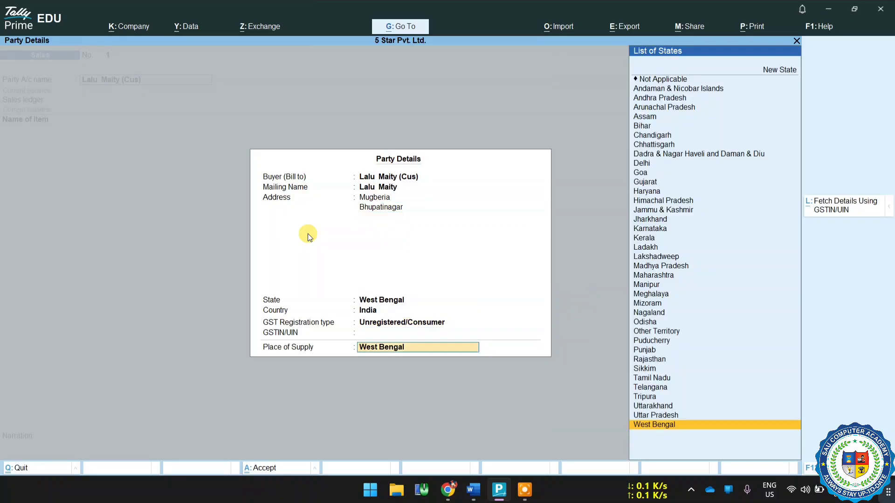
pyautogui.press('Return')
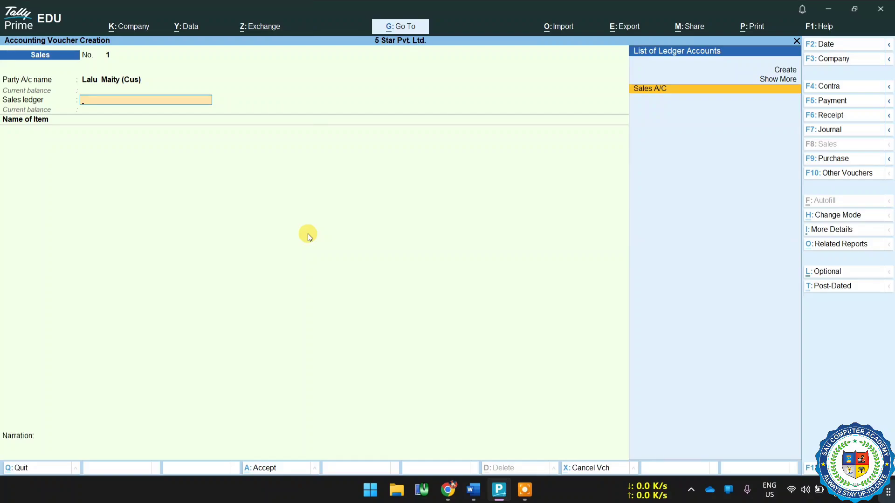
# Choose Sales A/C as the sales ledger and pick Mobile as the first stock item.
pyautogui.press('Return')
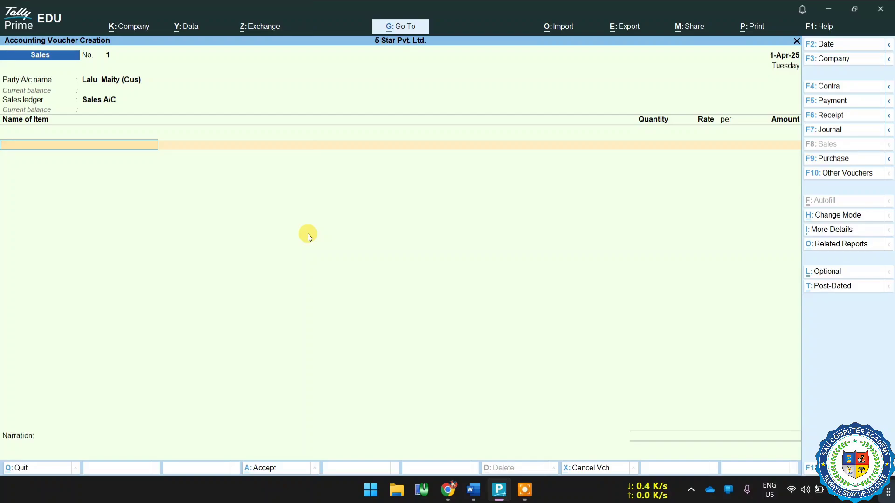
pyautogui.press('space')
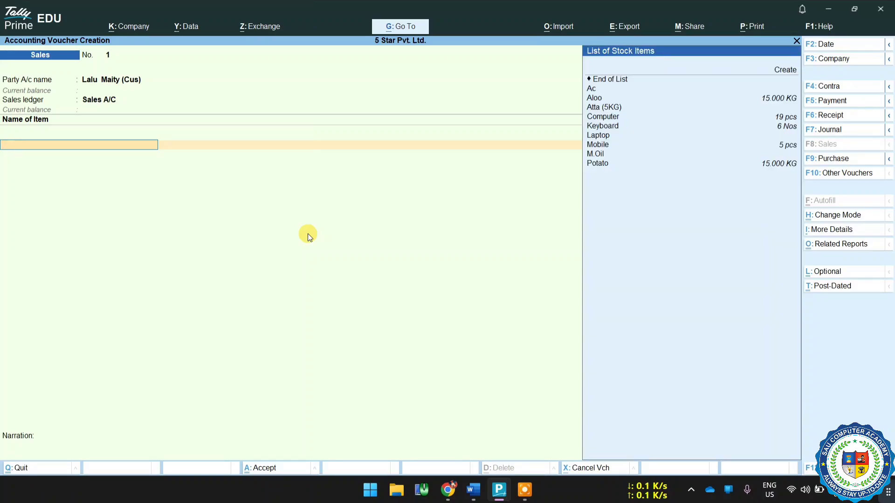
pyautogui.press('Down')
pyautogui.press('Down')
pyautogui.press('Down')
pyautogui.press('Down')
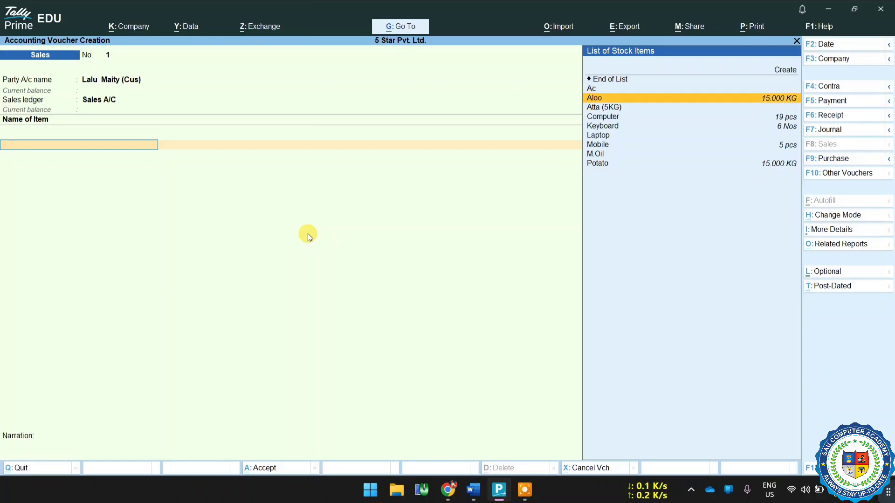
pyautogui.write('m')
pyautogui.press('Return')
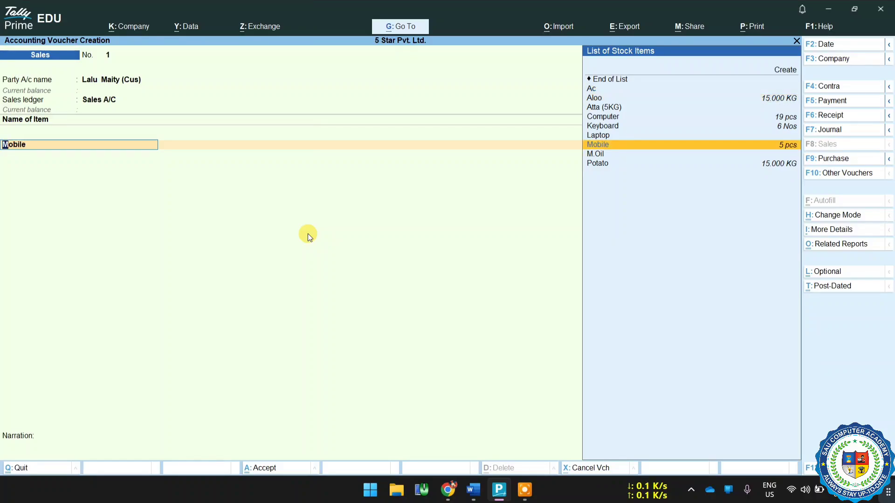
pyautogui.press('Return')
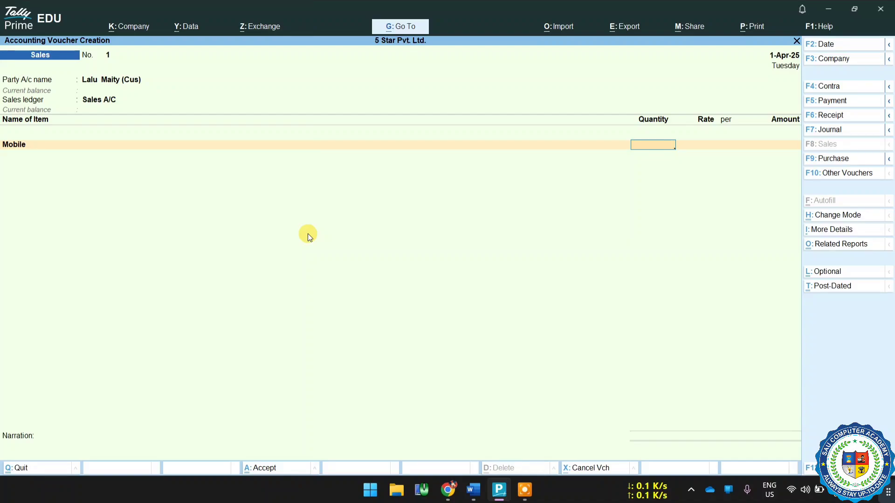
# Enter a quantity of 2 pcs for Mobile, keeping the rate at 21,000.00 per piece.
pyautogui.write('2')
pyautogui.press('Return')
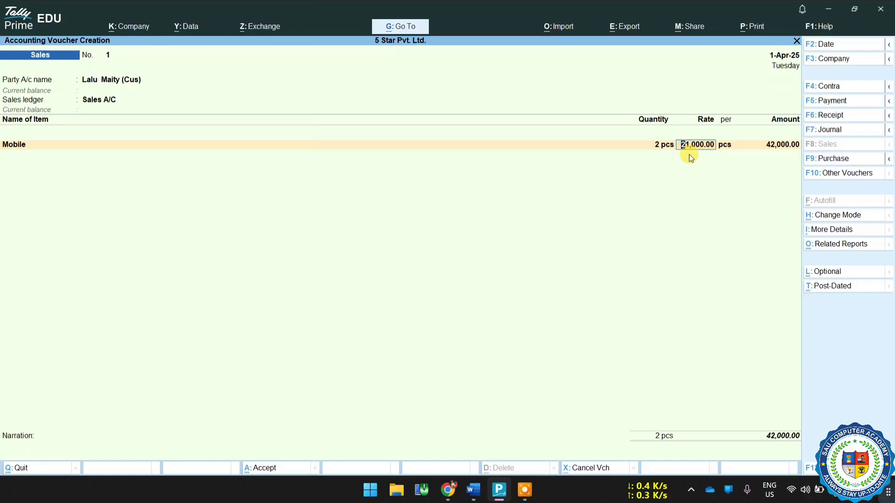
pyautogui.click(768, 152)
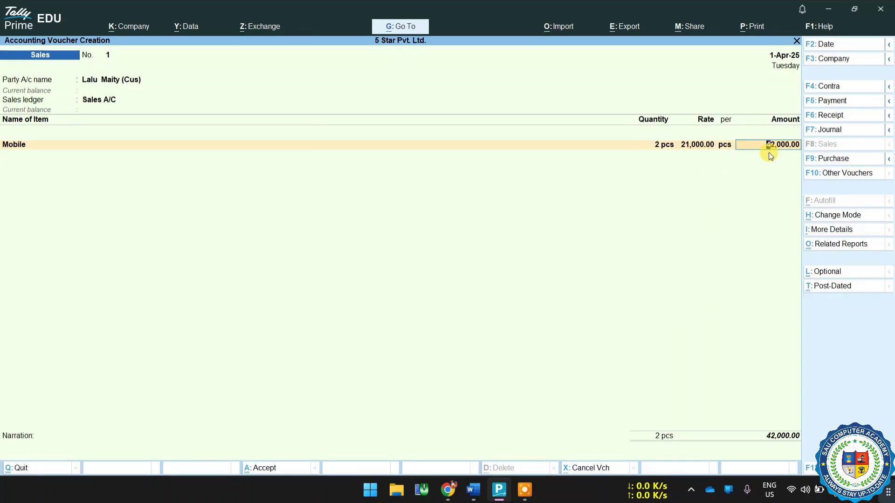
pyautogui.press('Return')
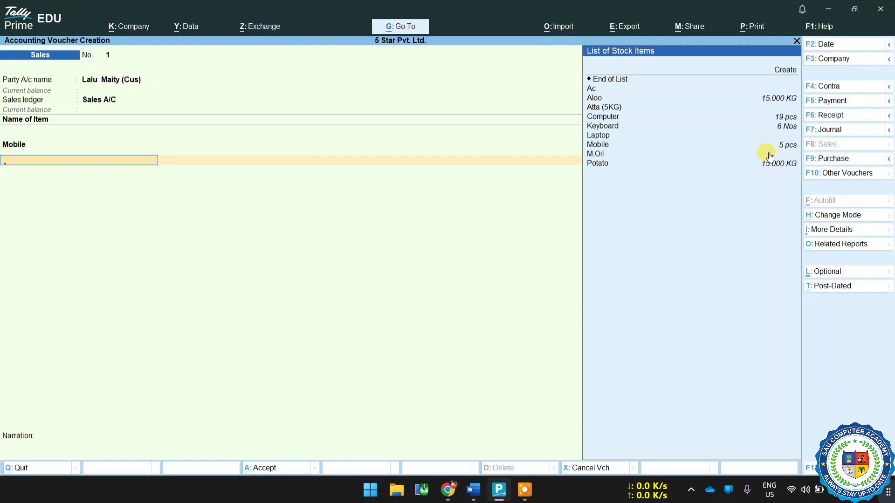
# Add Computer as the second item with a quantity of 1 pcs, keeping the rate at 24,000.00.
pyautogui.press('Down')
pyautogui.press('Down')
pyautogui.press('Down')
pyautogui.press('Down')
pyautogui.press('Down')
pyautogui.press('Down')
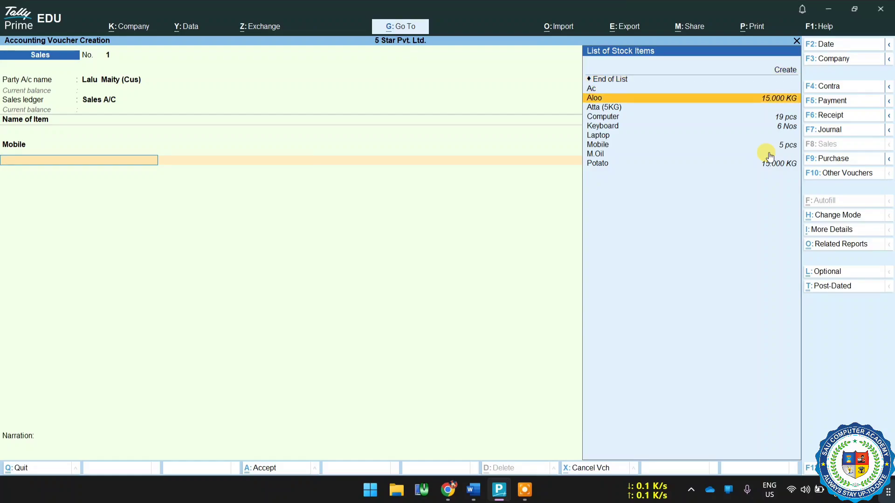
pyautogui.press('Return')
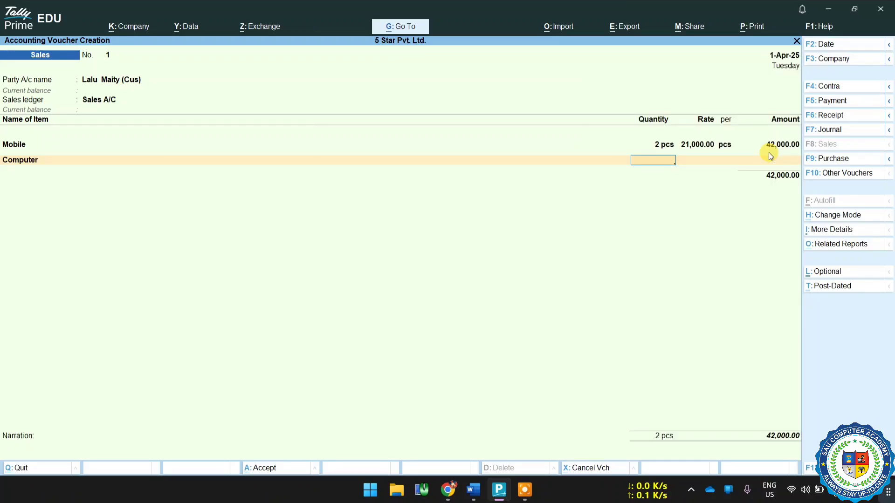
pyautogui.write('1')
pyautogui.press('Return')
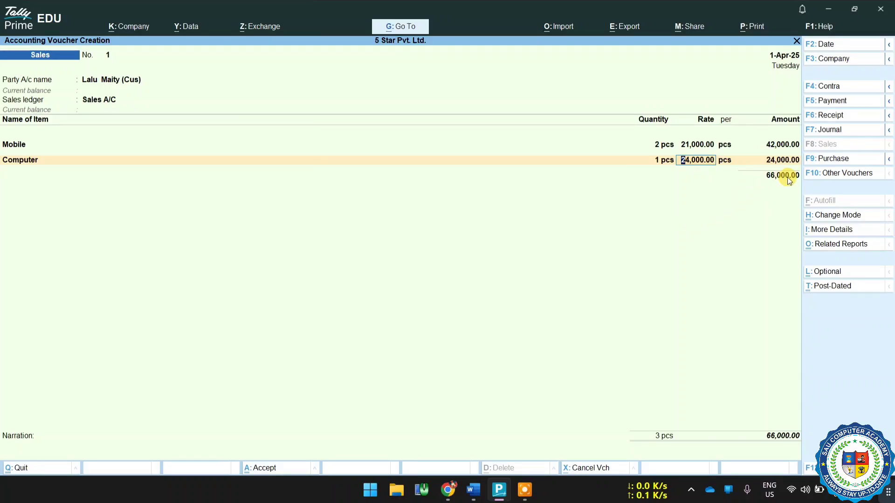
pyautogui.press('Return')
# End the item list and add the CGST and SGST ledgers with their calculated amounts.
pyautogui.press('Return')
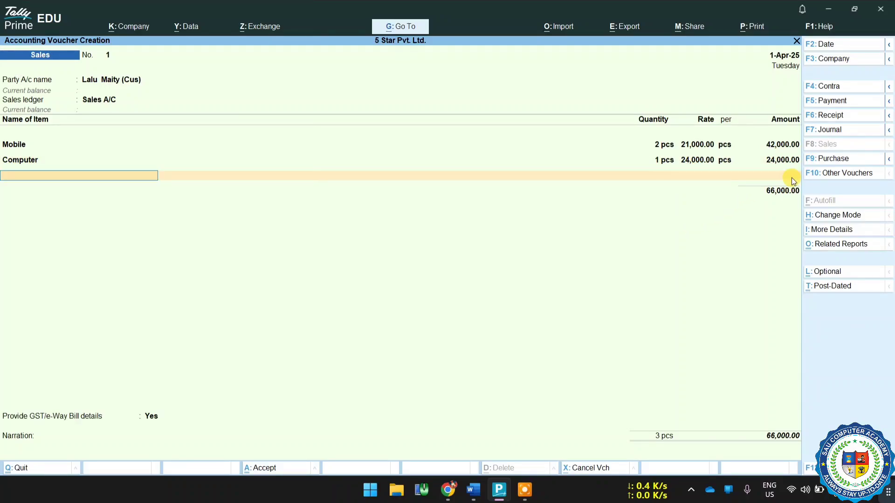
pyautogui.press('Return')
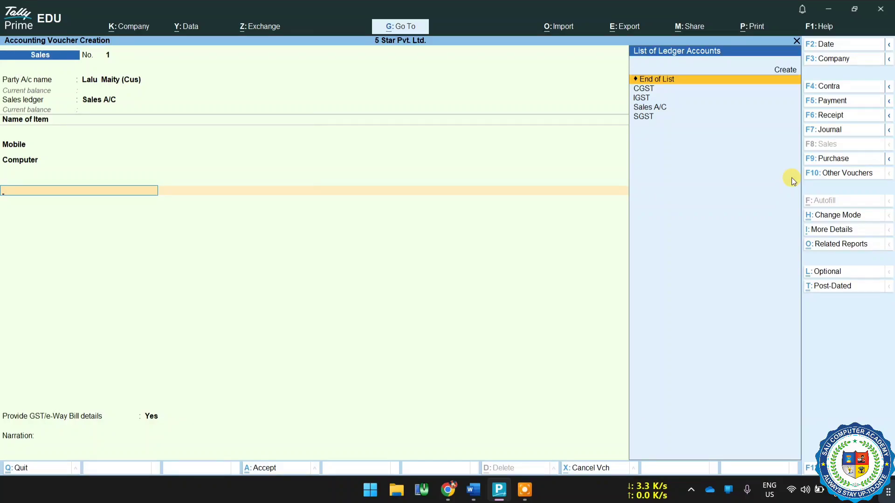
pyautogui.press('Down')
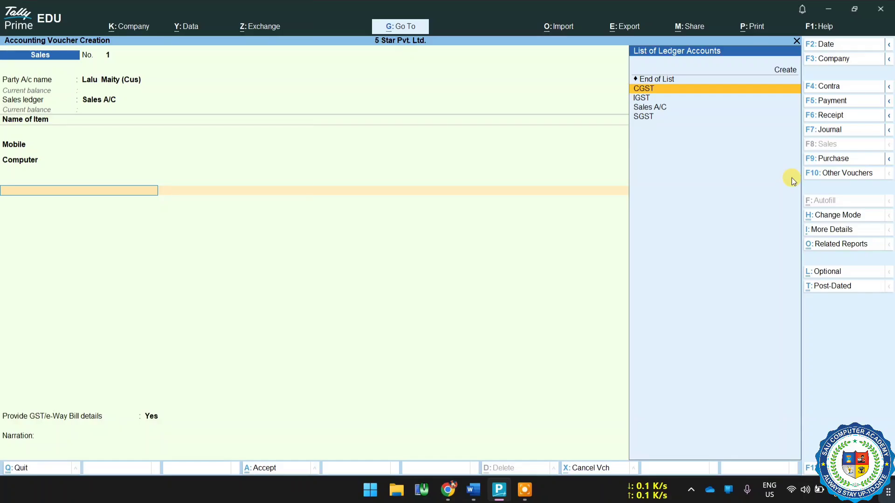
pyautogui.press('Return')
pyautogui.press('Return')
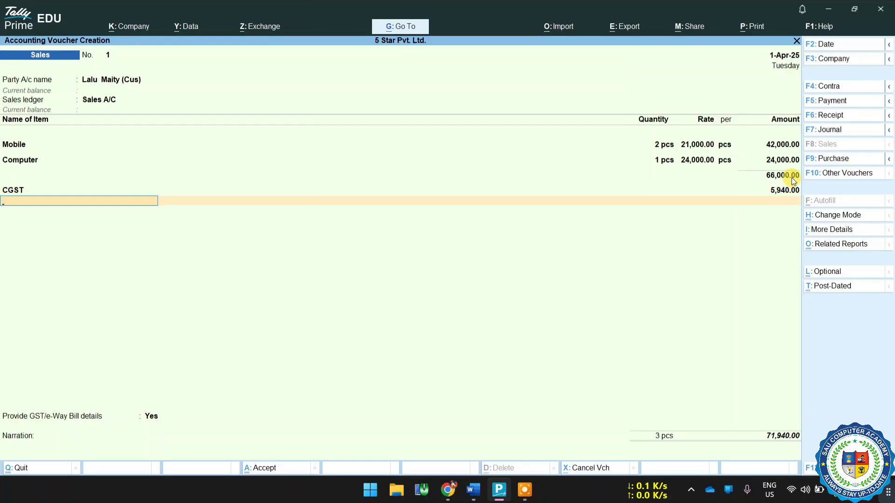
pyautogui.write('Sg')
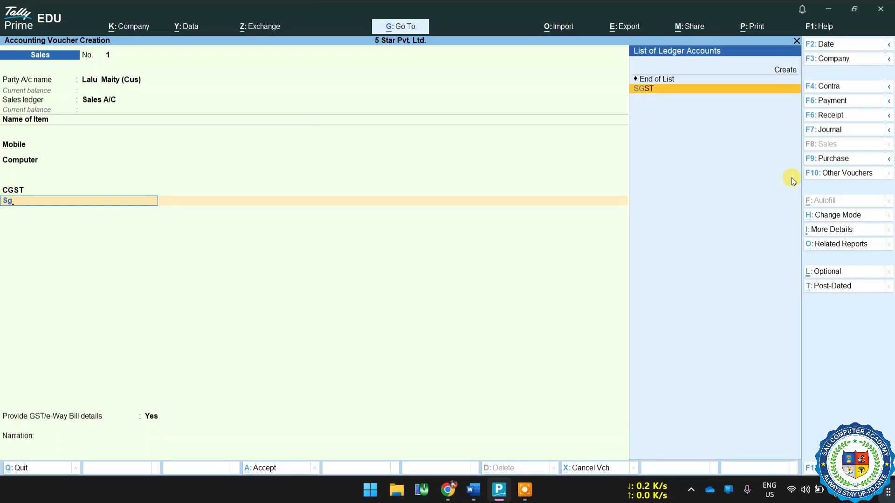
pyautogui.press('Return')
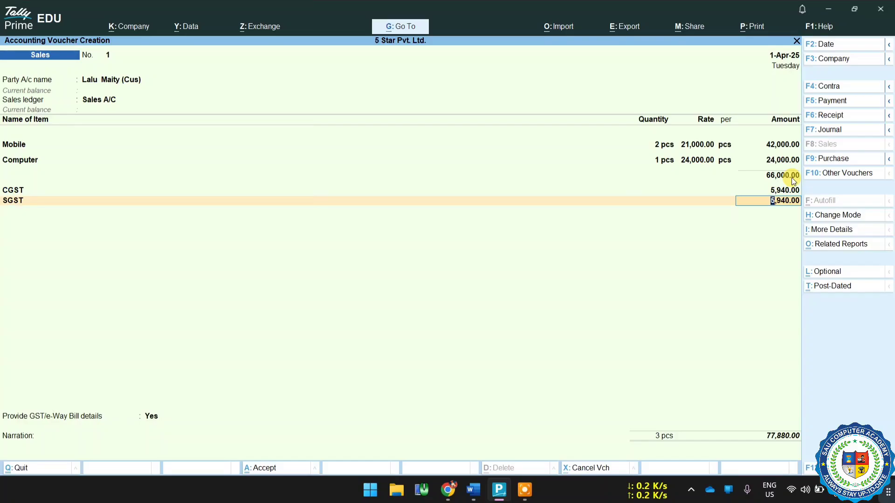
pyautogui.press('Return')
pyautogui.press('Return')
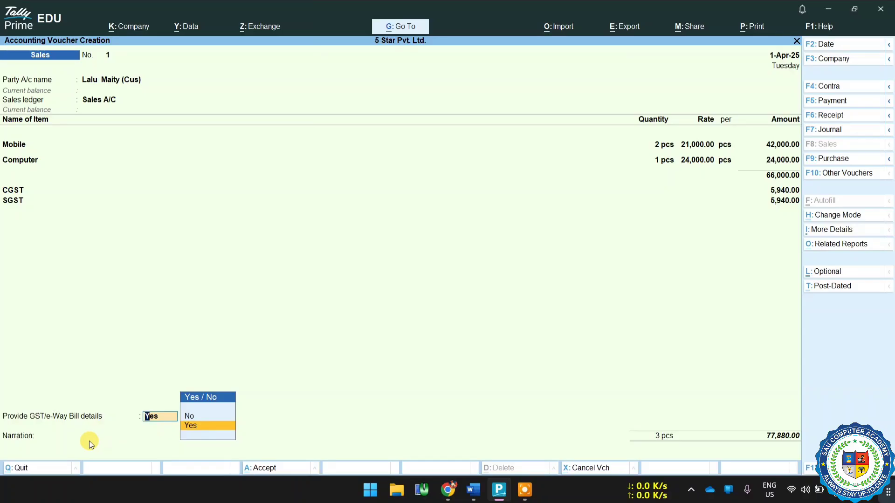
# Set Provide GST/e-Way Bill details to No and record the bill as New Ref 1 without a due date.
pyautogui.press('Up')
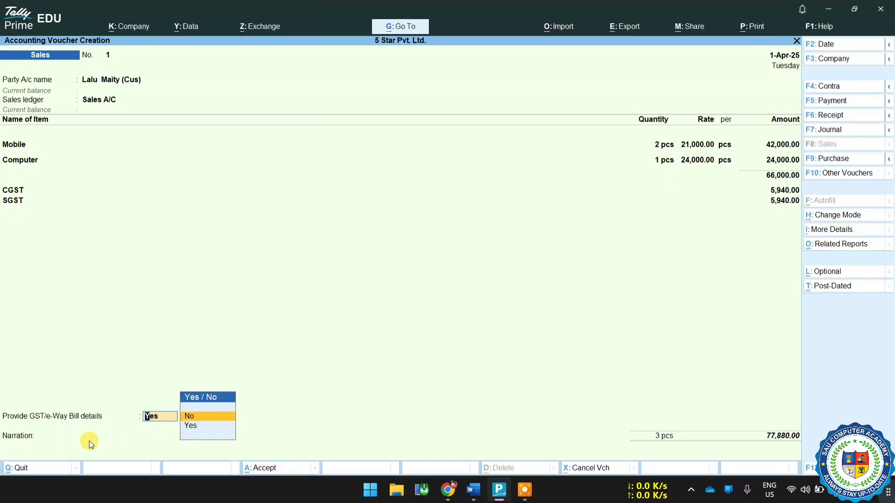
pyautogui.press('Return')
pyautogui.press('Return')
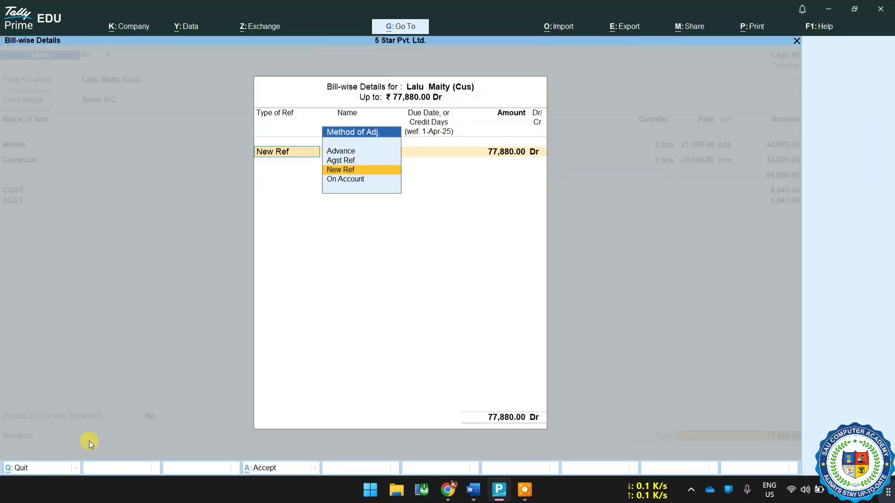
pyautogui.press('Return')
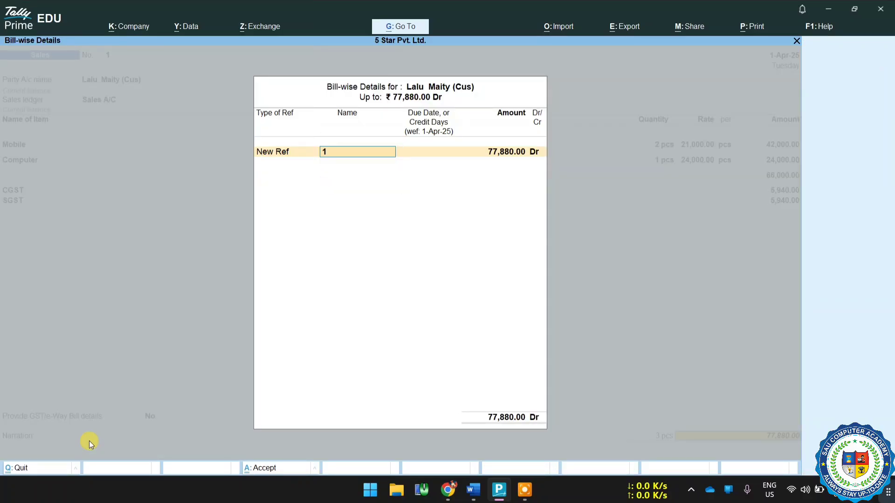
pyautogui.press('Return')
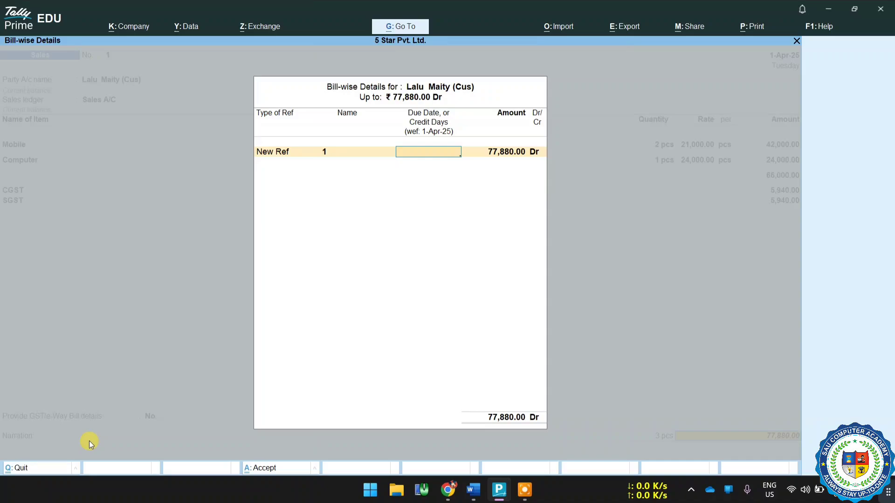
pyautogui.press('Return')
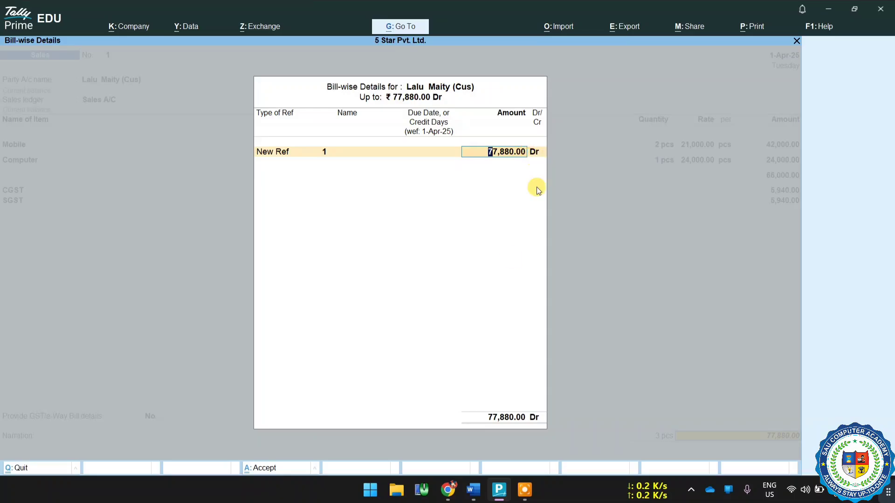
# Check the debit and credit rules in the Word document, then save the sales voucher without narration and decline e-Way Bill generation.
pyautogui.click(473, 490)
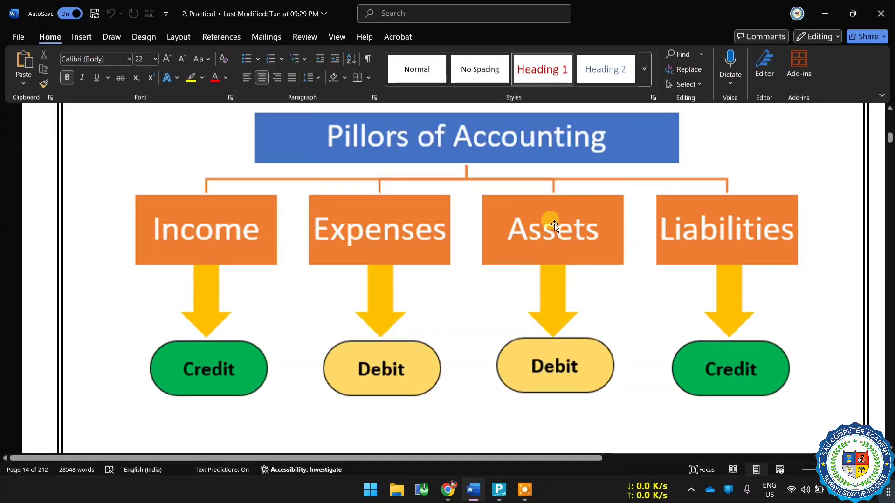
pyautogui.click(499, 490)
pyautogui.press('Return')
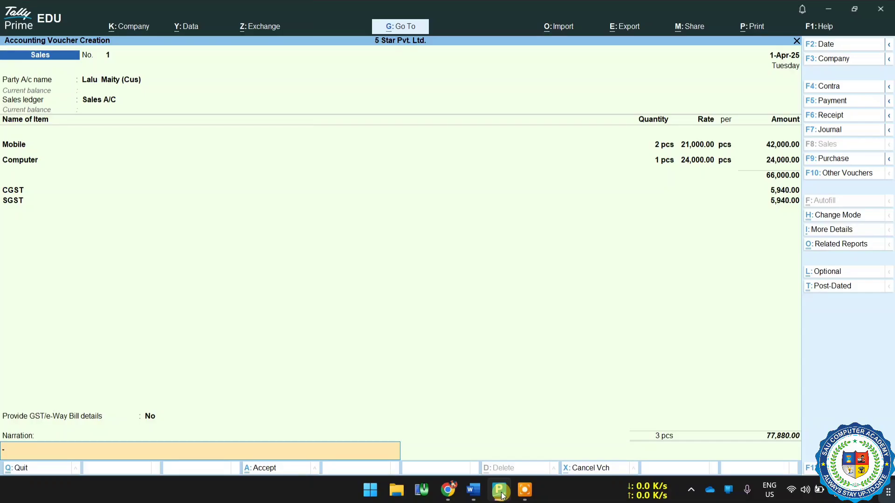
pyautogui.press('Return')
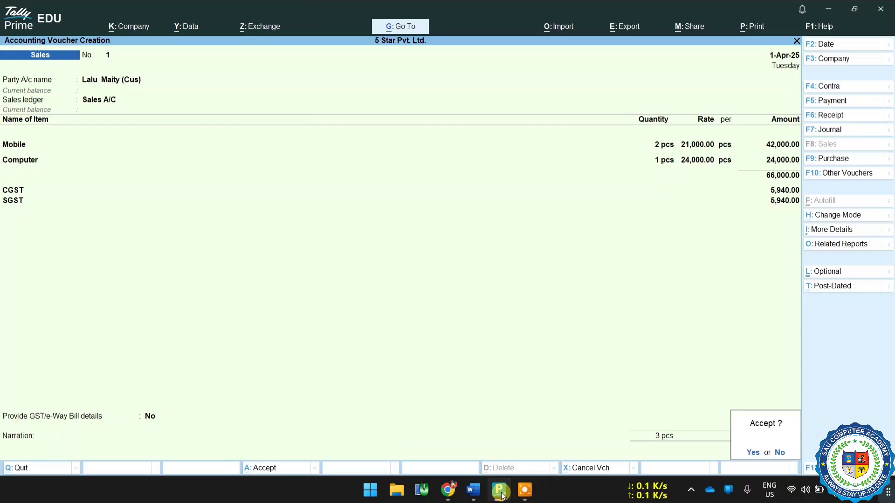
pyautogui.press('Return')
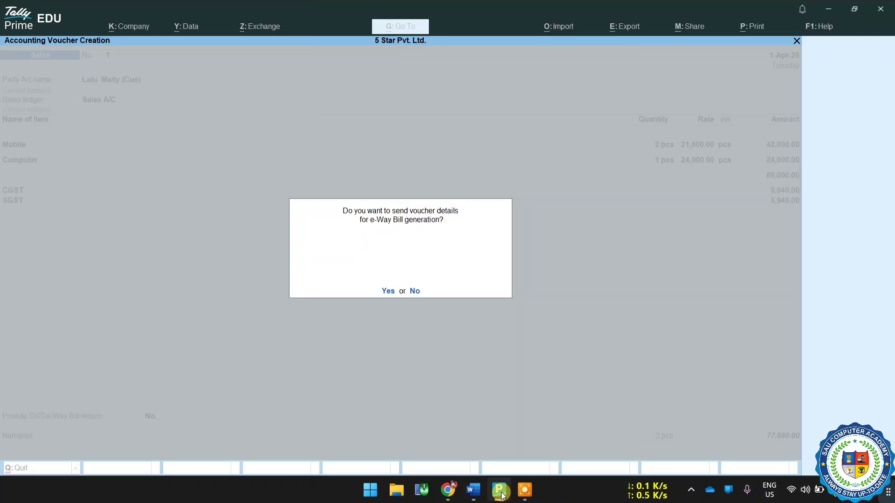
pyautogui.click(412, 291)
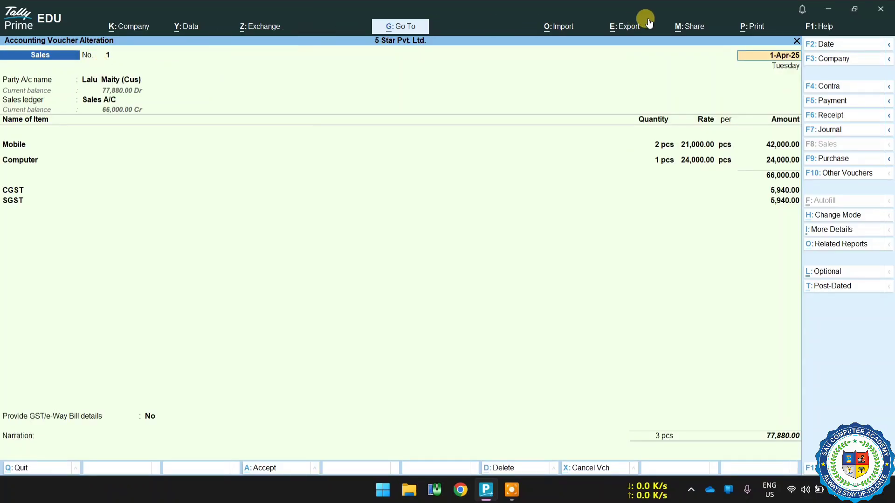
# Open the current voucher's print setup and examine its print configuration and the list of available printers.
pyautogui.click(753, 28)
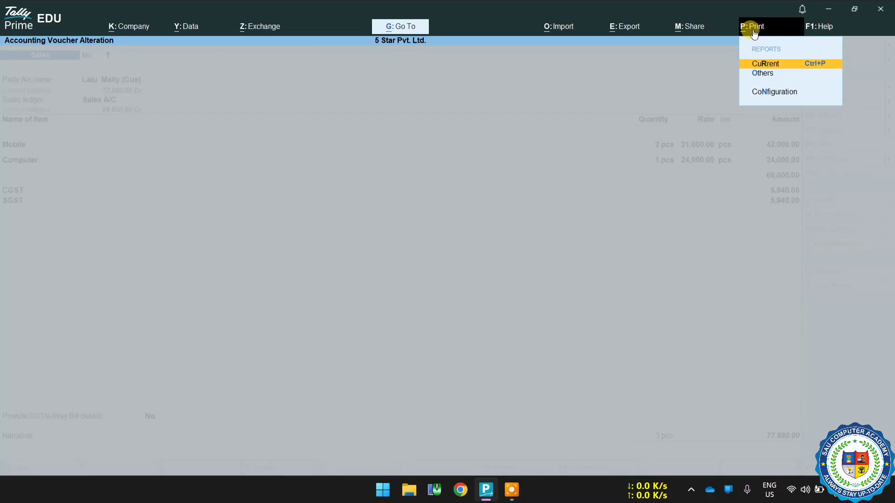
pyautogui.click(773, 63)
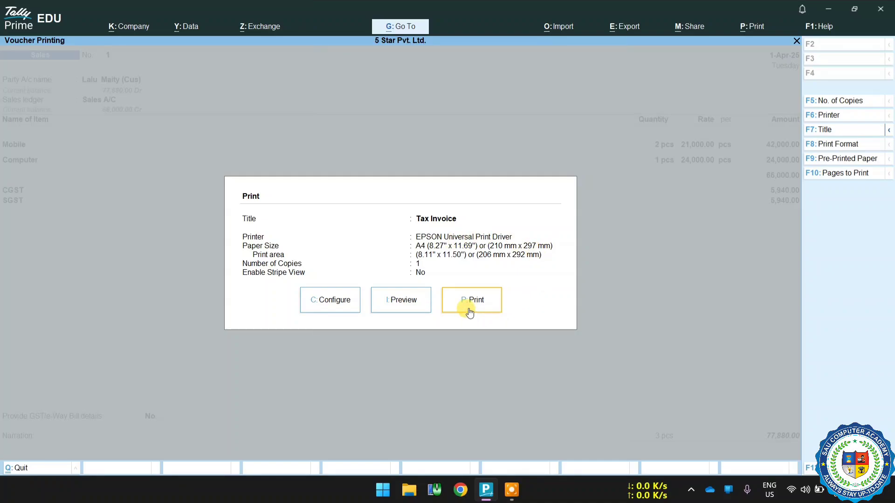
pyautogui.click(341, 310)
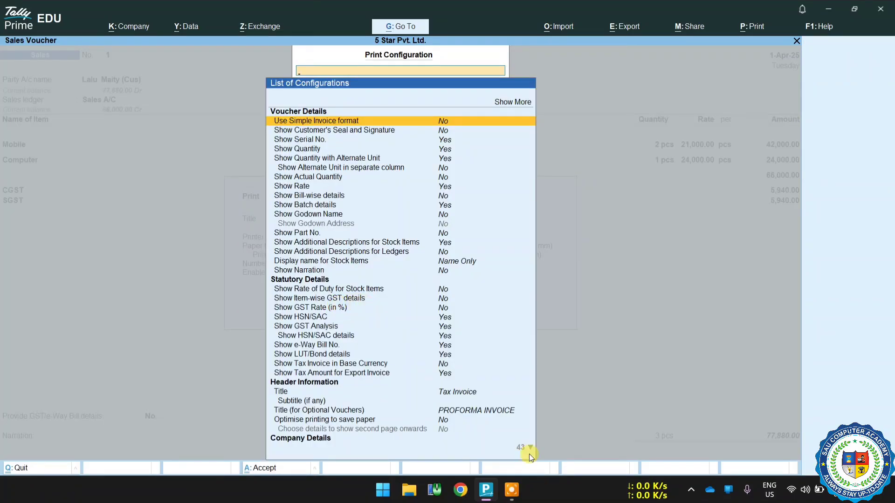
pyautogui.click(527, 449)
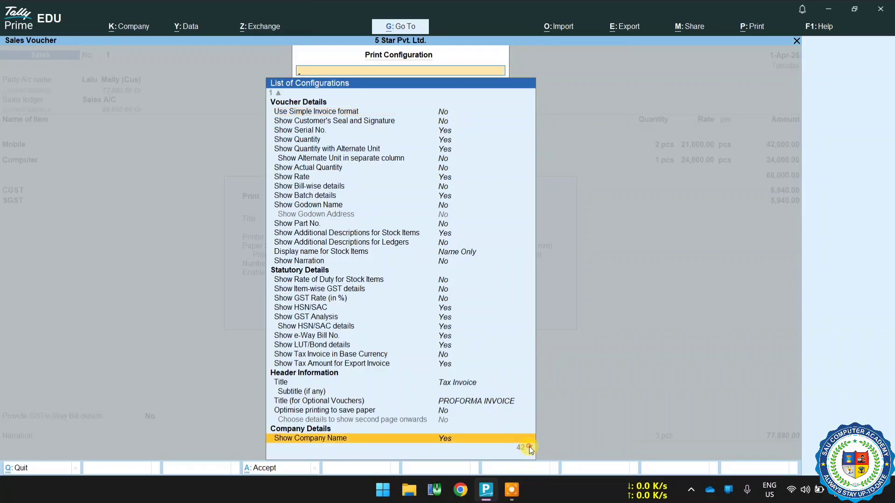
pyautogui.click(529, 447)
pyautogui.click(530, 447)
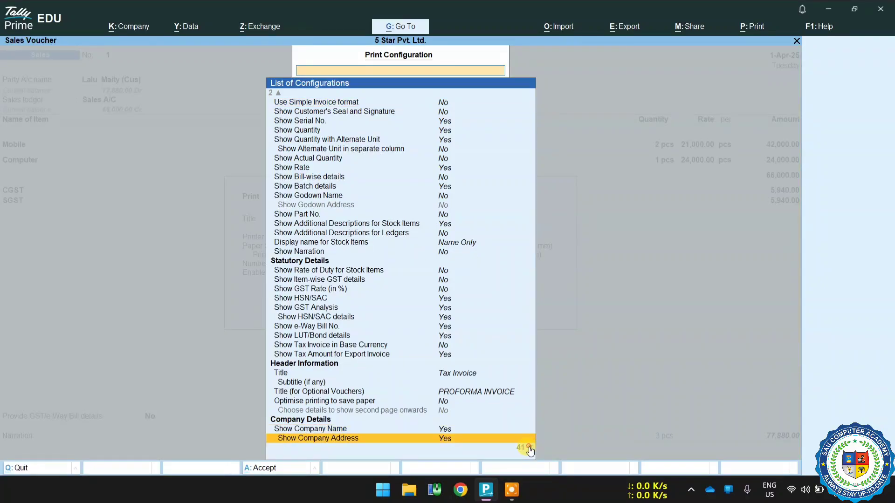
pyautogui.doubleClick(530, 447)
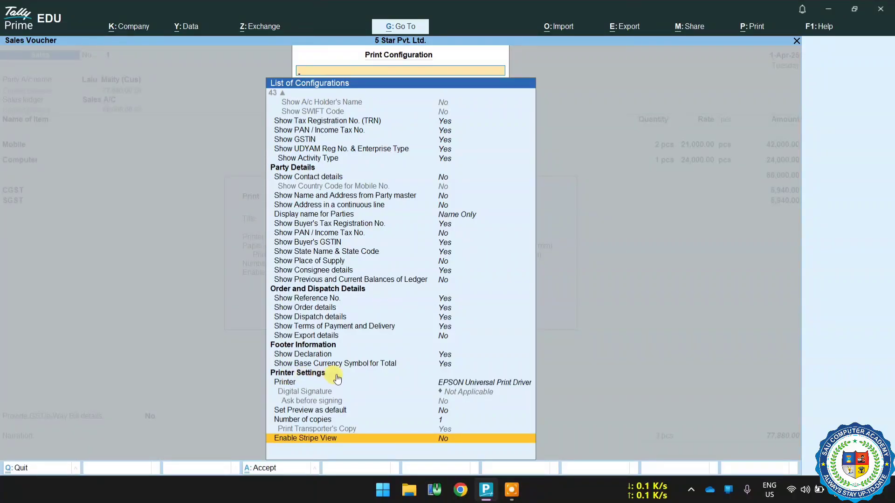
pyautogui.click(483, 385)
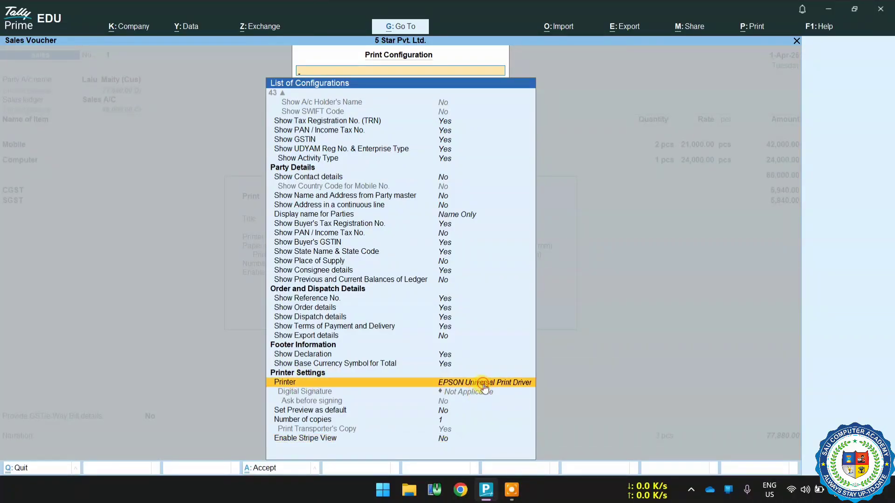
pyautogui.click(482, 384)
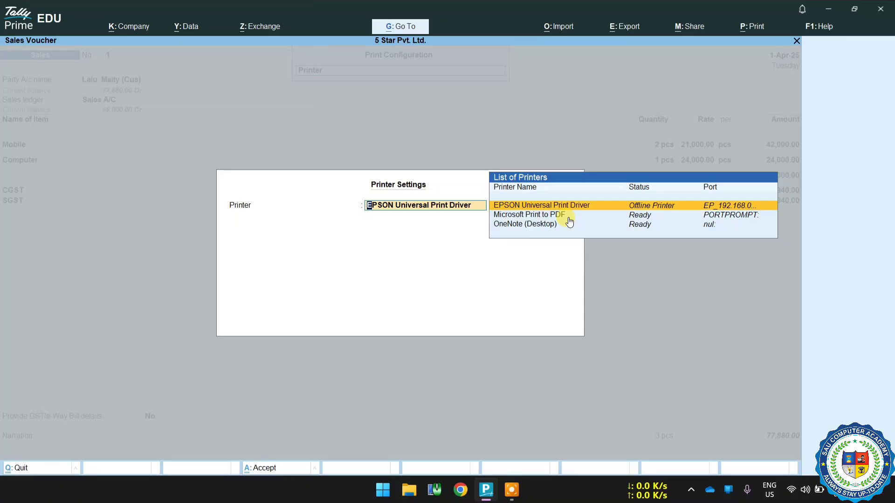
pyautogui.press('BackSpace')
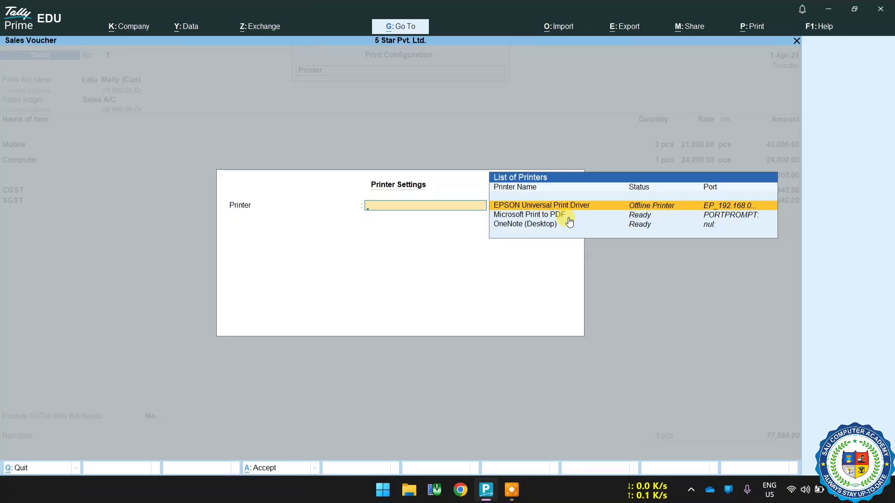
pyautogui.press('Return')
pyautogui.press('Escape')
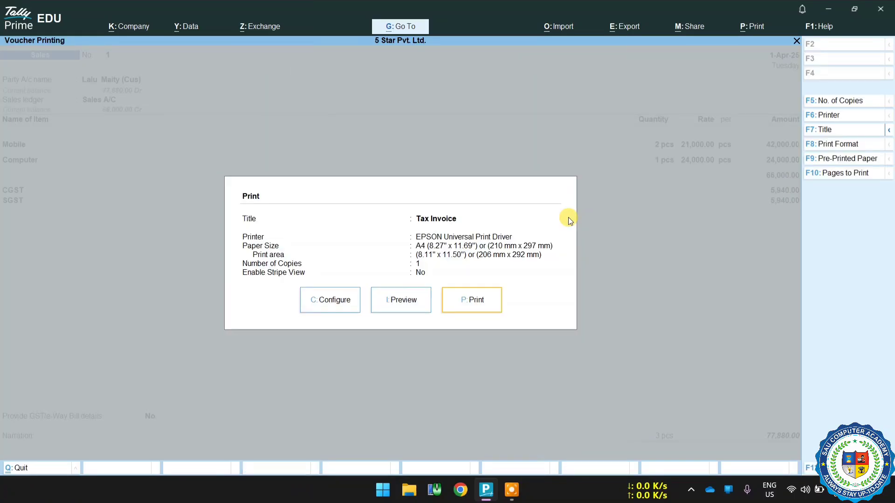
# Preview the tax invoice enlarged, review it through the HSN tax summary and declaration, and return to the Gateway of Tally.
pyautogui.click(416, 298)
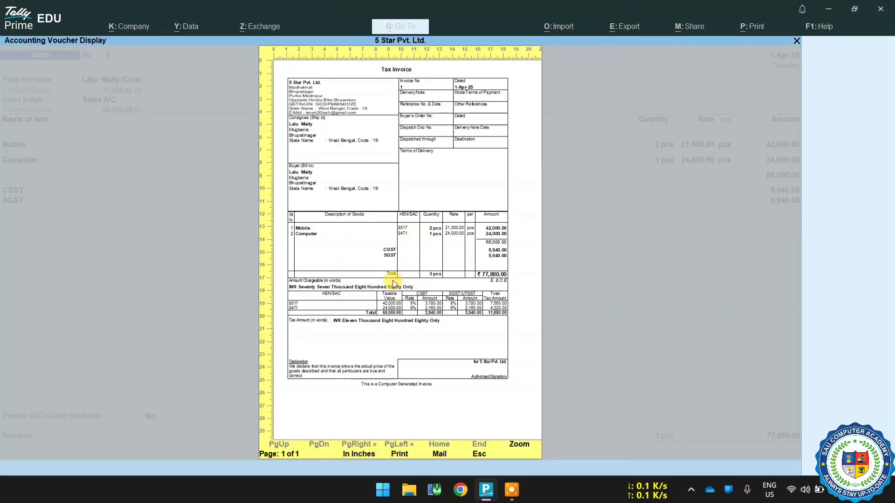
pyautogui.click(516, 444)
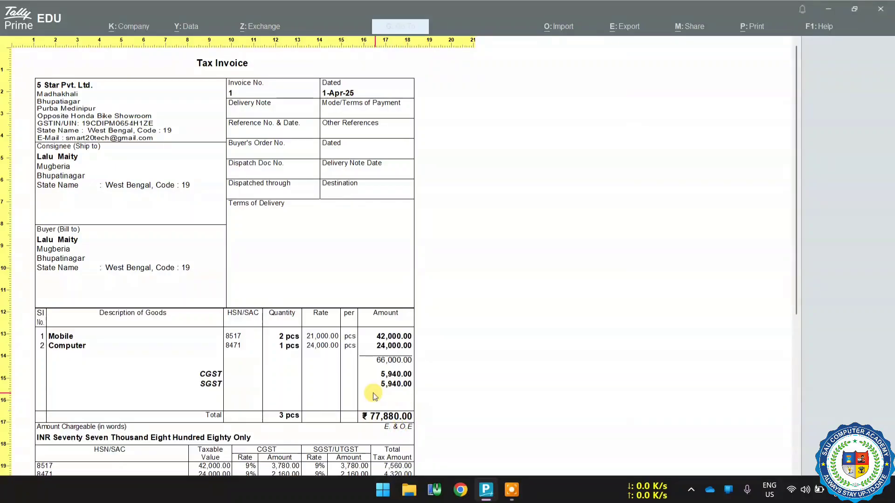
pyautogui.moveTo(798, 256); pyautogui.dragTo(801, 398)
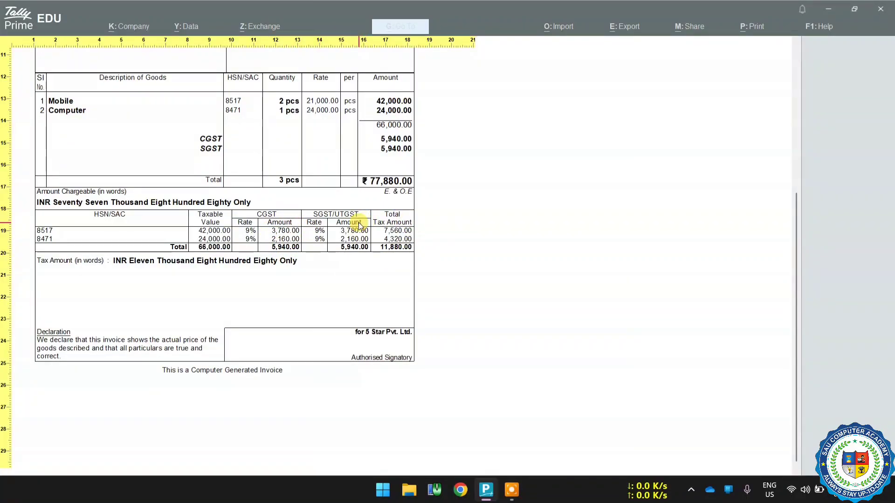
pyautogui.press('Escape')
pyautogui.press('Escape')
pyautogui.press('Escape')
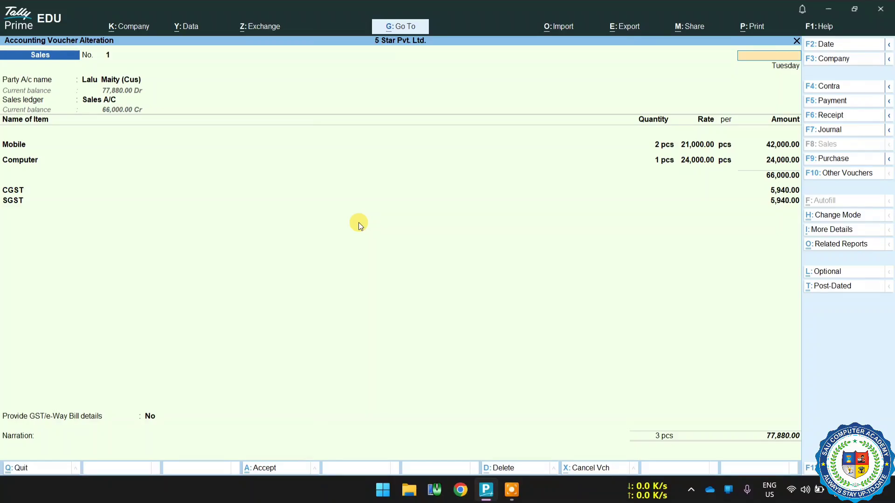
pyautogui.press('Escape')
pyautogui.press('y')
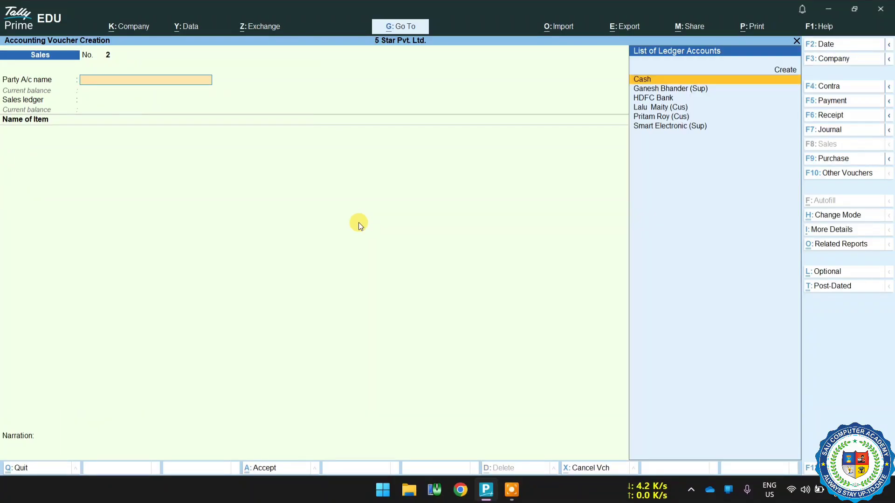
pyautogui.press('Escape')
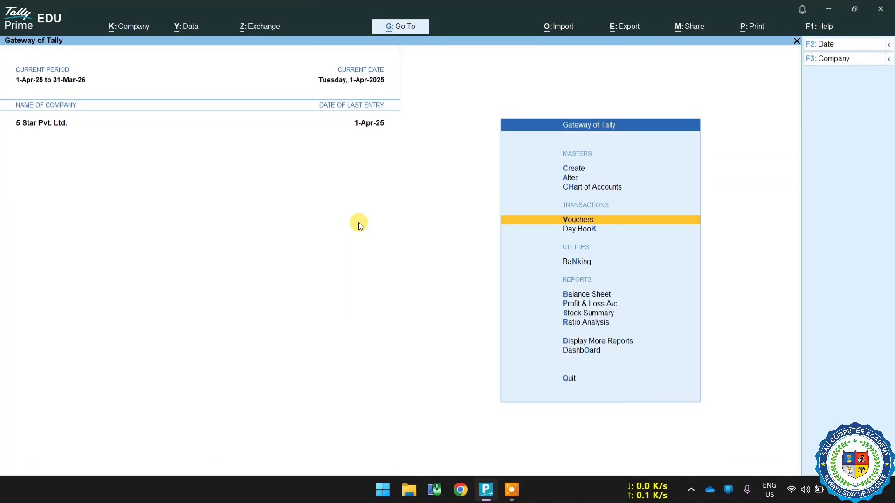
# View the Profit & Loss A/c to check sales, closing stock and gross profit, then close the report.
pyautogui.press('Down')
pyautogui.press('Down')
pyautogui.press('Down')
pyautogui.press('Down')
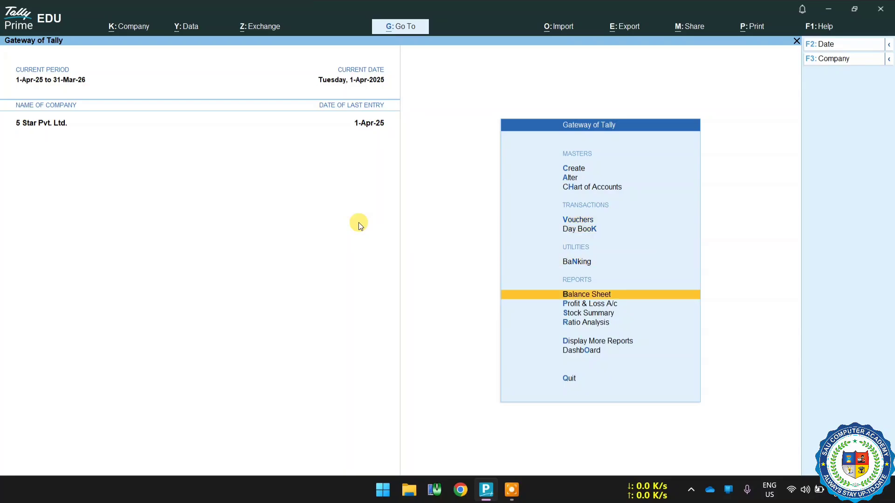
pyautogui.press('Return')
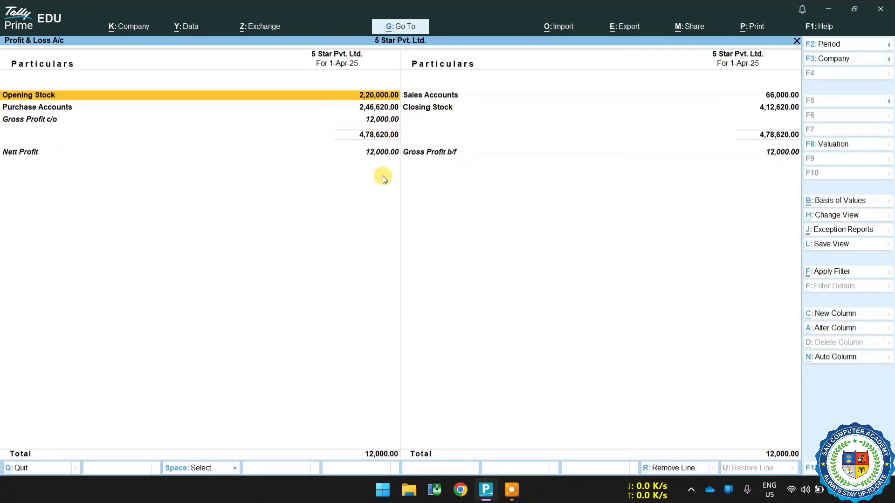
pyautogui.press('Escape')
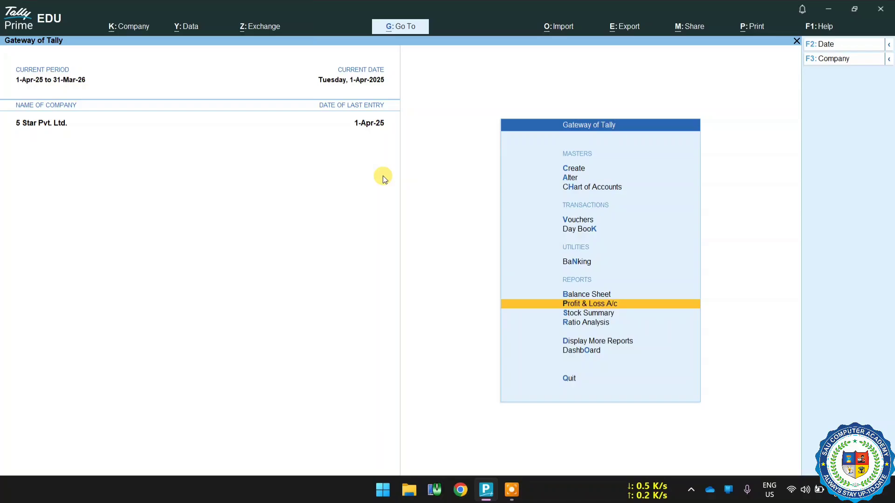
# View the Stock Summary and examine Mobile's monthly inward, outward and closing quantities, then close the reports.
pyautogui.press('Down')
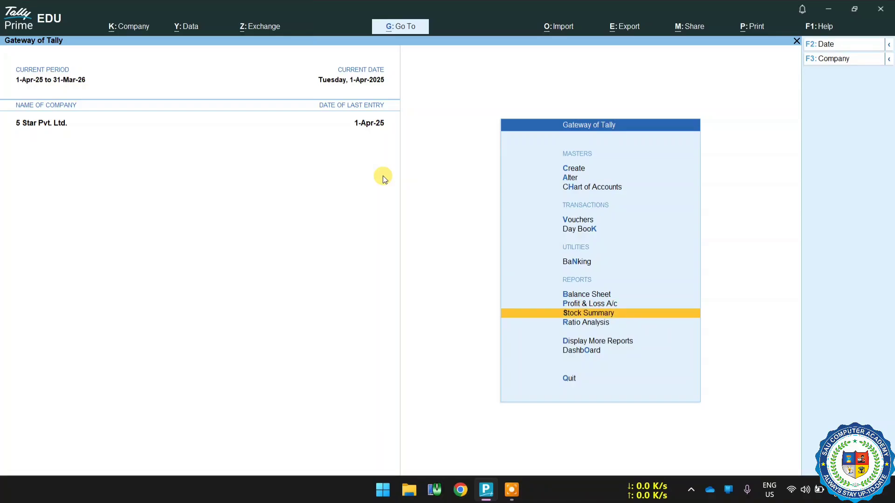
pyautogui.press('Return')
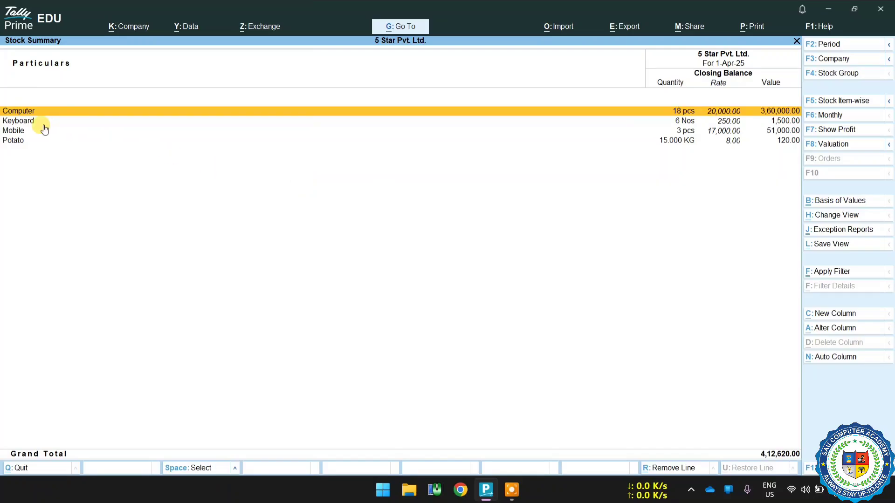
pyautogui.click(18, 131)
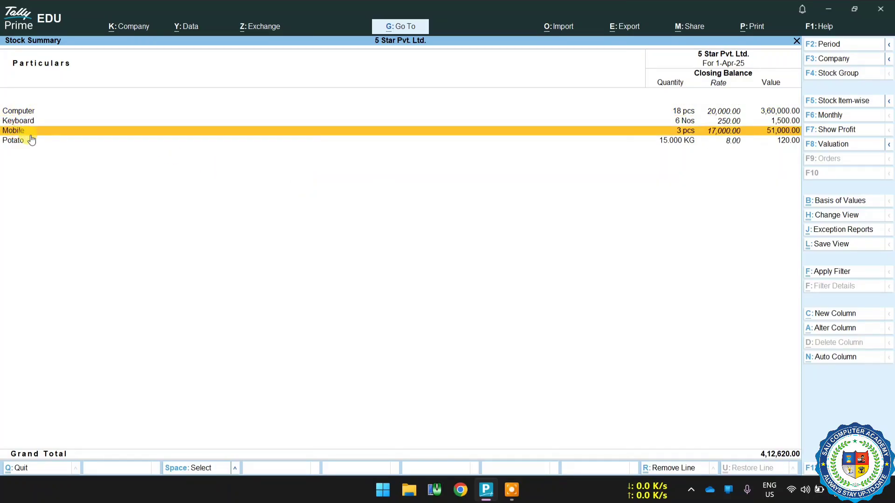
pyautogui.click(30, 135)
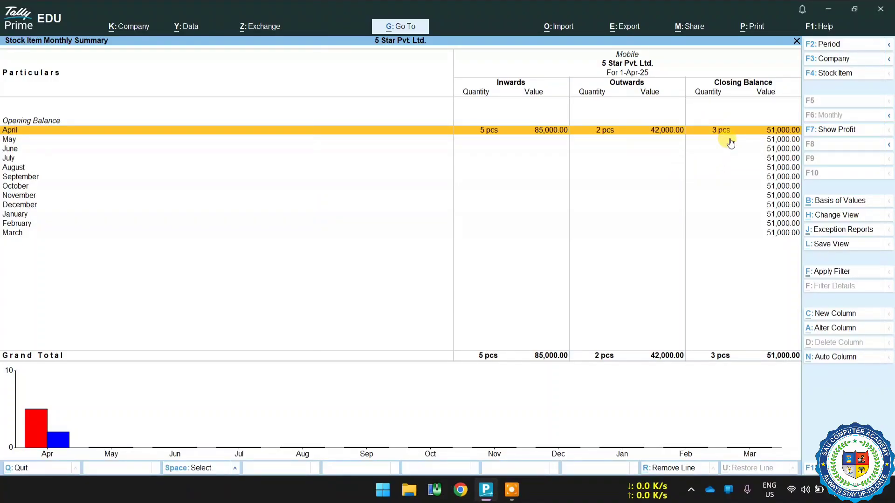
pyautogui.press('Escape')
pyautogui.press('Escape')
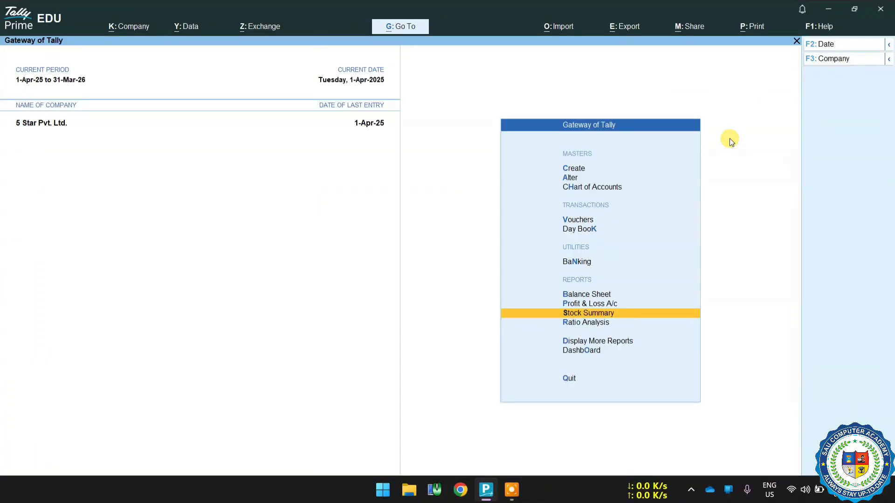
# View the Balance Sheet and drill down through Current Assets into Sundry Debtors to examine the customer's balance.
pyautogui.press('Up')
pyautogui.press('Up')
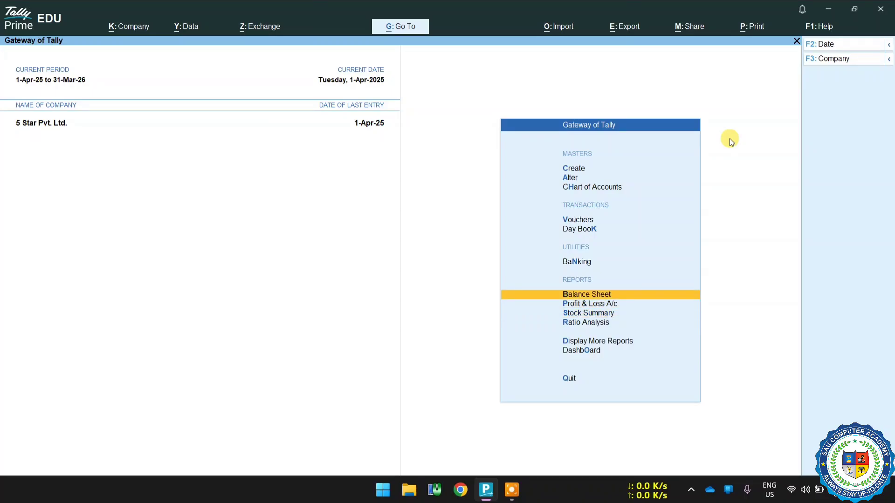
pyautogui.press('Return')
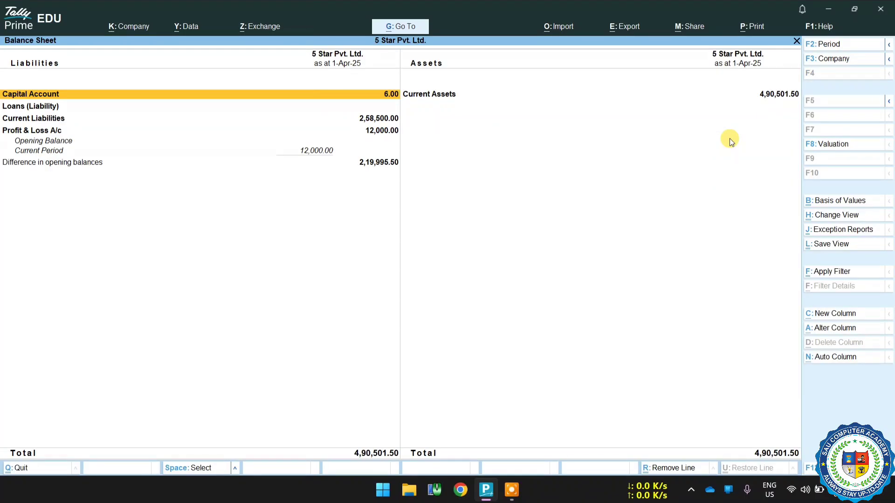
pyautogui.press('Right')
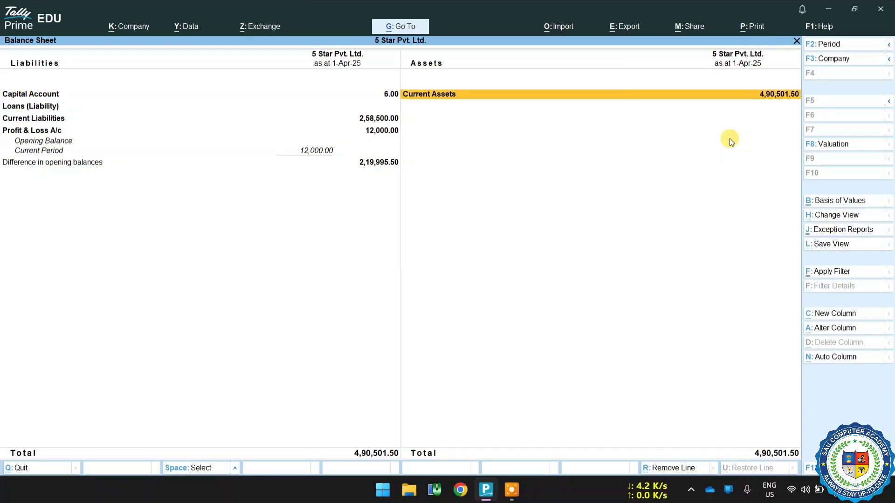
pyautogui.press('Return')
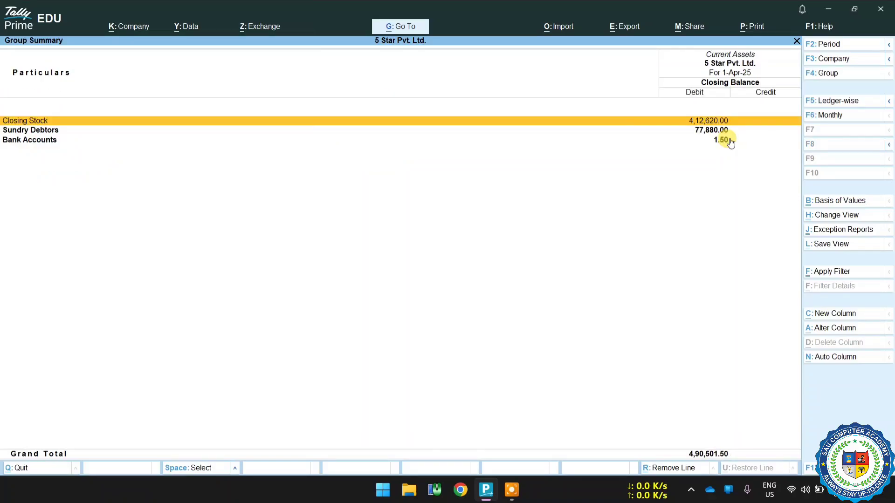
pyautogui.click(27, 133)
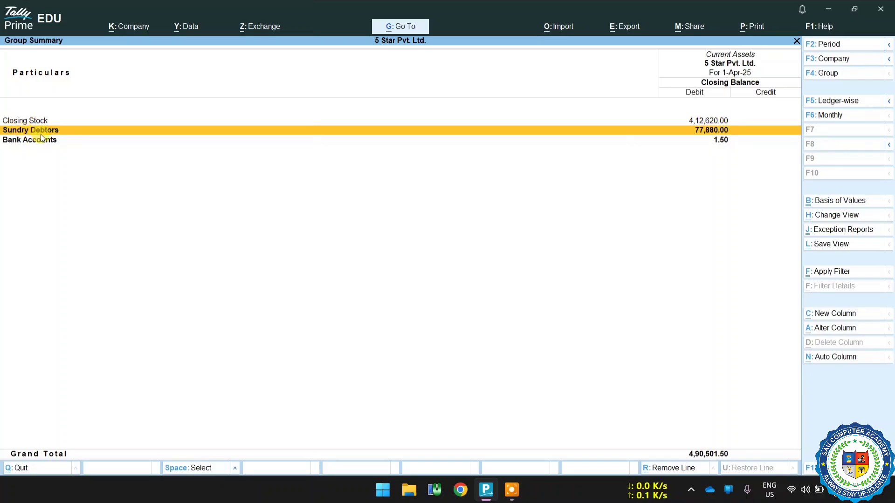
pyautogui.click(735, 134)
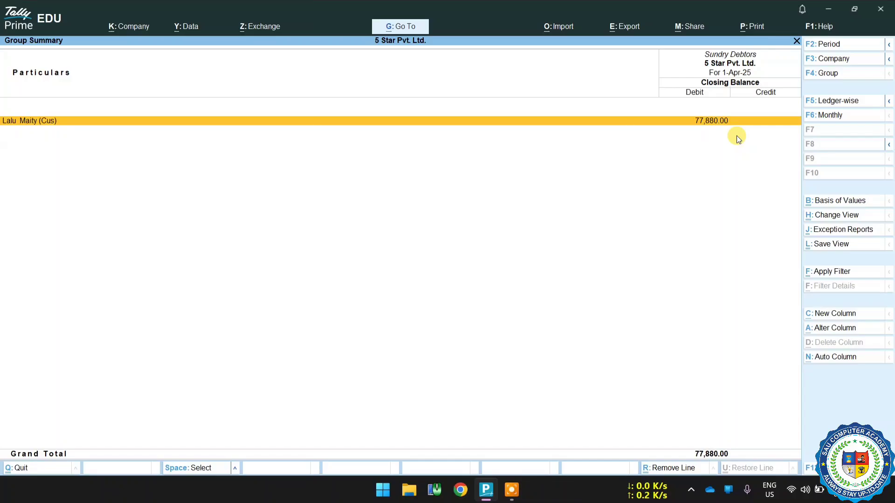
# Drill down from the Balance Sheet's Current Liabilities through Duties & Taxes into CGST to examine its April ledger vouchers.
pyautogui.press('Escape')
pyautogui.press('Escape')
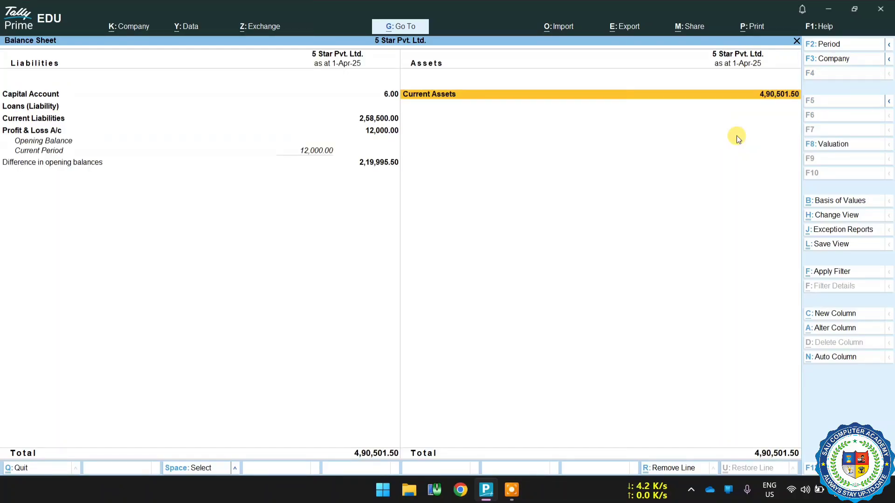
pyautogui.press('Left')
pyautogui.press('Down')
pyautogui.press('Down')
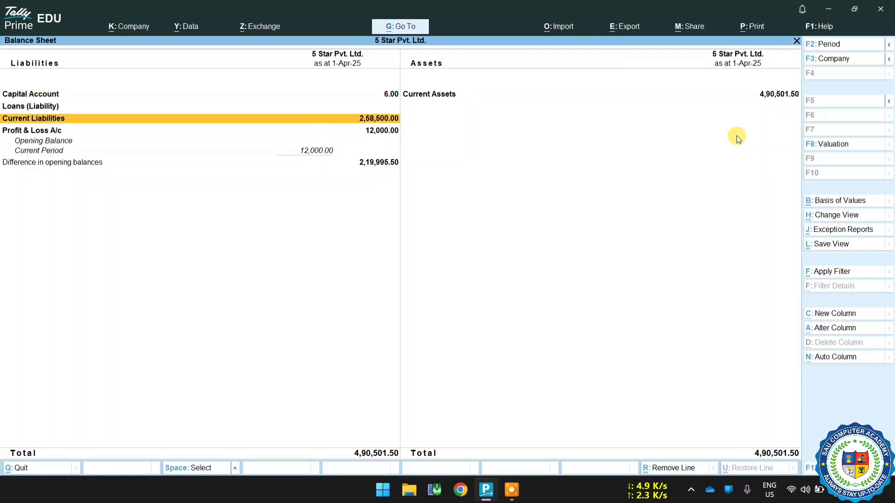
pyautogui.press('Return')
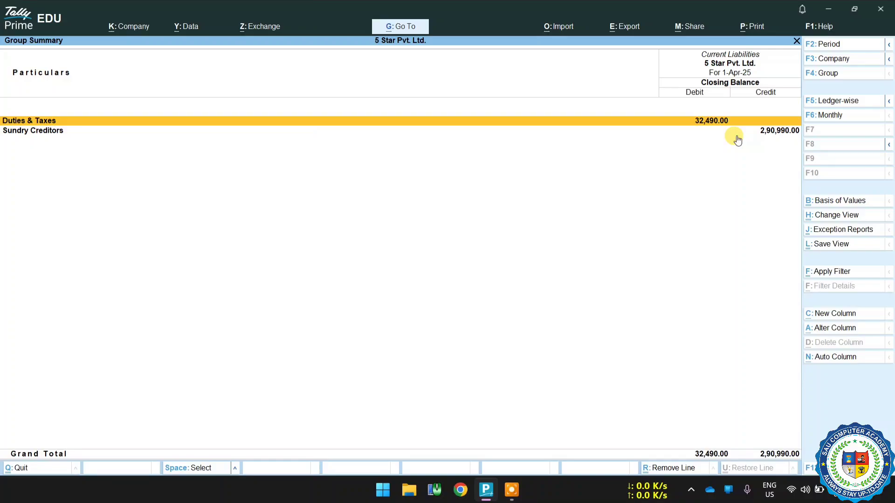
pyautogui.press('Return')
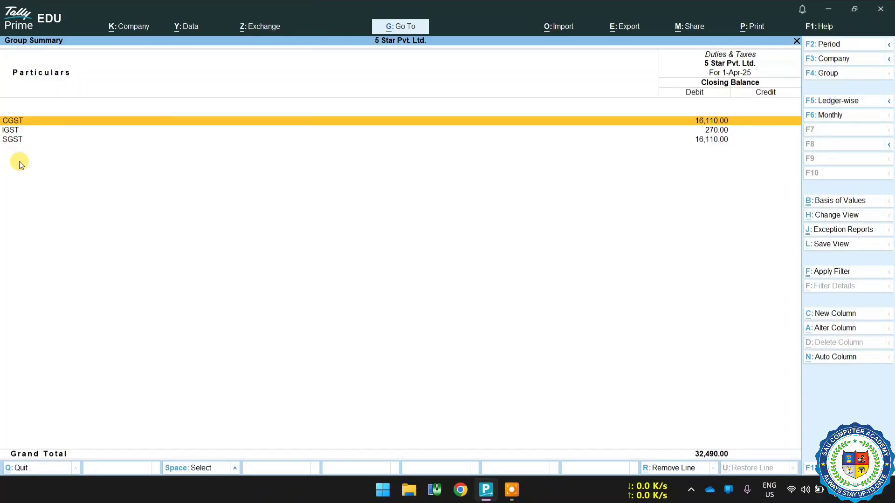
pyautogui.press('Return')
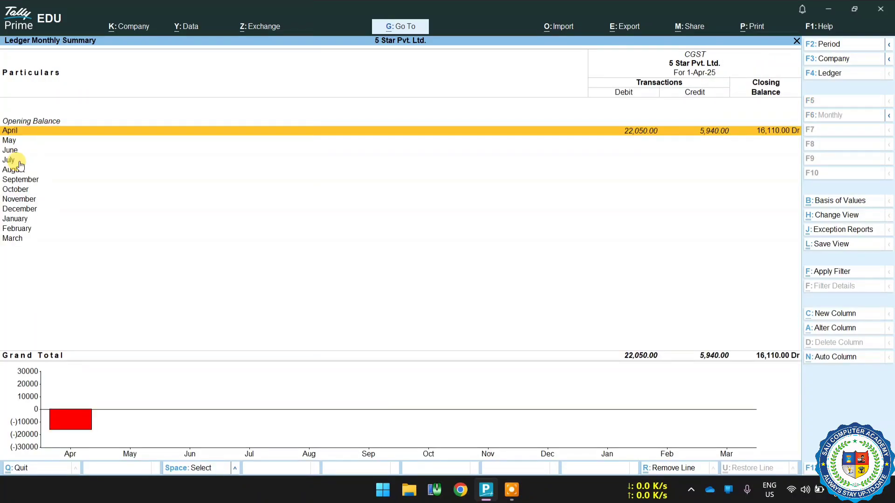
pyautogui.press('Return')
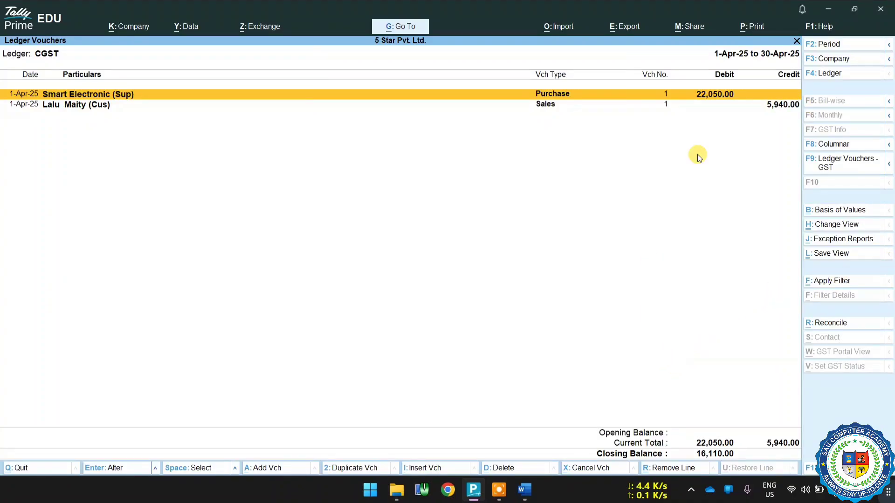
# Check the Pillars of Accounting diagram in Word, return to TallyPrime and close the reports back to the Gateway of Tally.
pyautogui.click(524, 490)
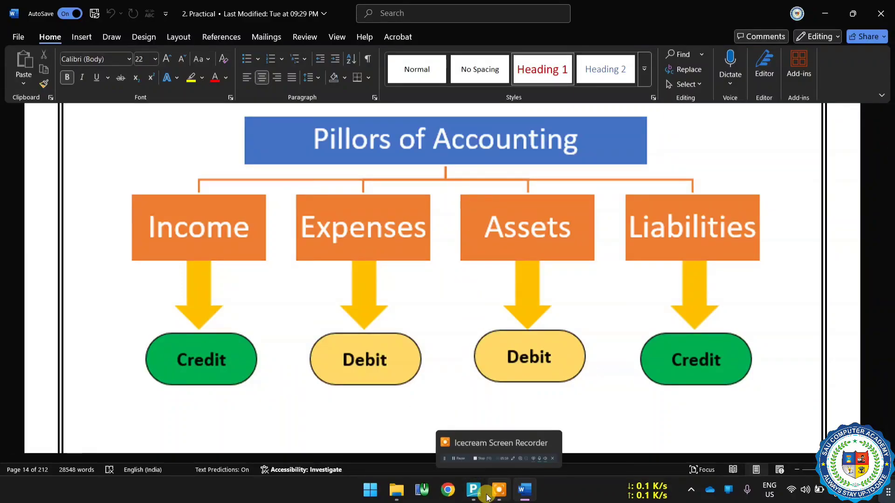
pyautogui.click(474, 489)
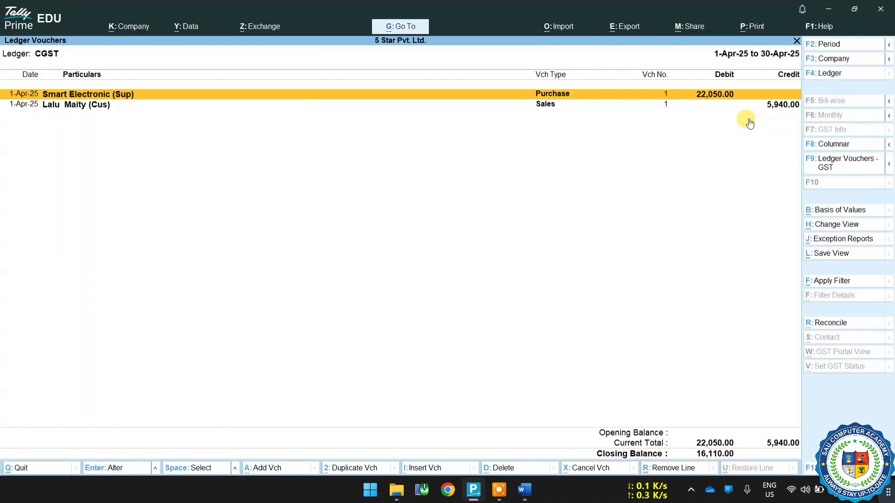
pyautogui.press('Escape')
pyautogui.press('Escape')
pyautogui.press('Escape')
pyautogui.press('Escape')
pyautogui.press('Escape')
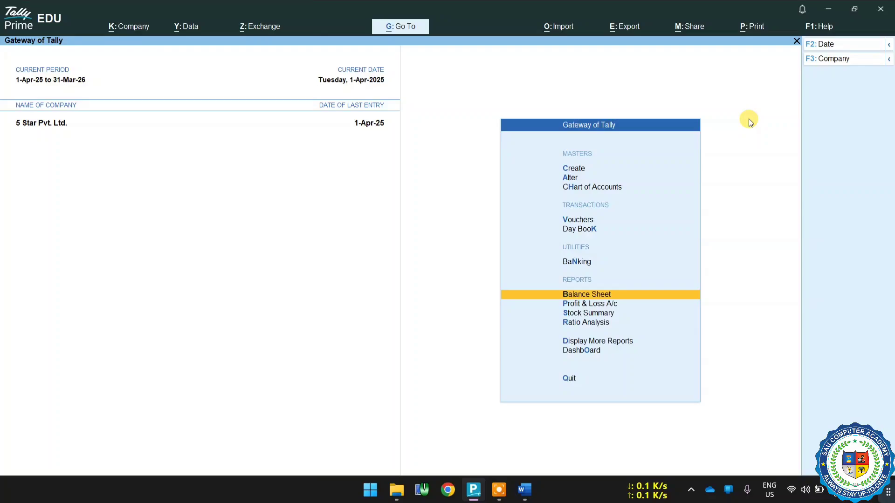
# View the Stock Summary, examine the closing balances from Computer through Potato, and close the report.
pyautogui.press('Down')
pyautogui.press('Down')
pyautogui.press('Return')
pyautogui.press('Up')
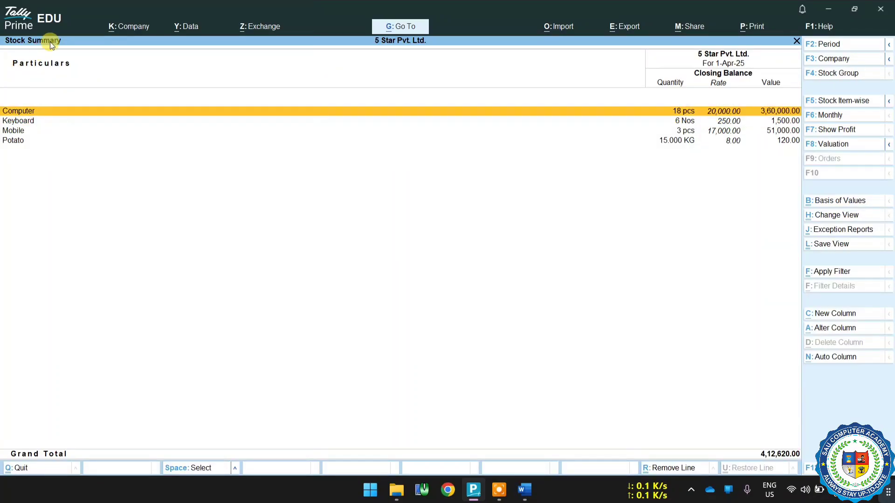
pyautogui.press('Down')
pyautogui.press('Down')
pyautogui.press('Down')
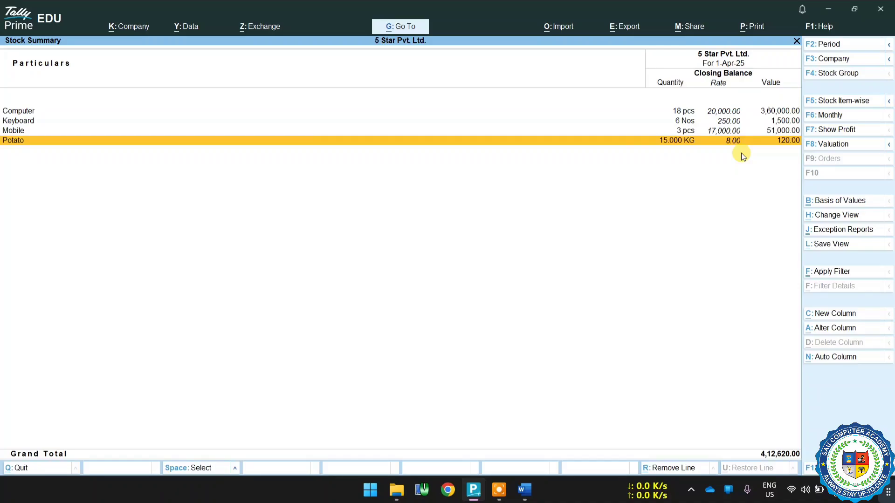
pyautogui.press('Escape')
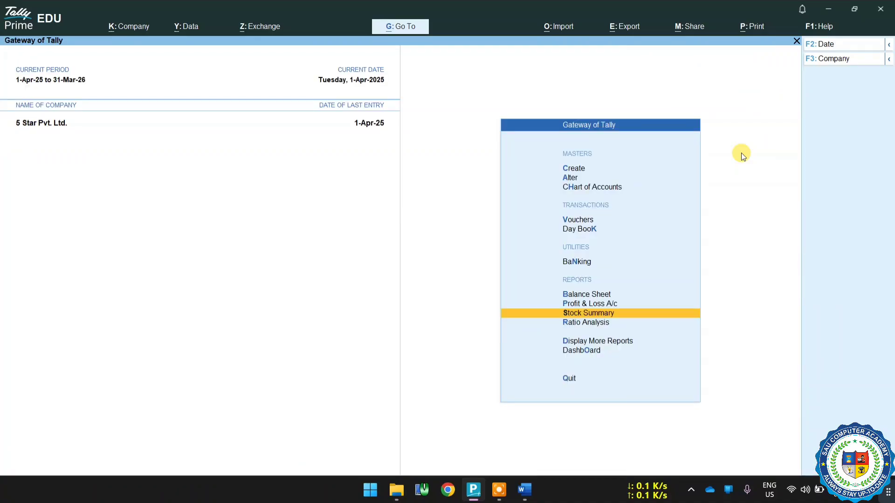
# Start a sales voucher for the customer ledger listed just above Smart Electronic (Sup) and quit its dispatch details.
pyautogui.press('Up')
pyautogui.press('Up')
pyautogui.press('Up')
pyautogui.press('Up')
pyautogui.press('Up')
pyautogui.press('Return')
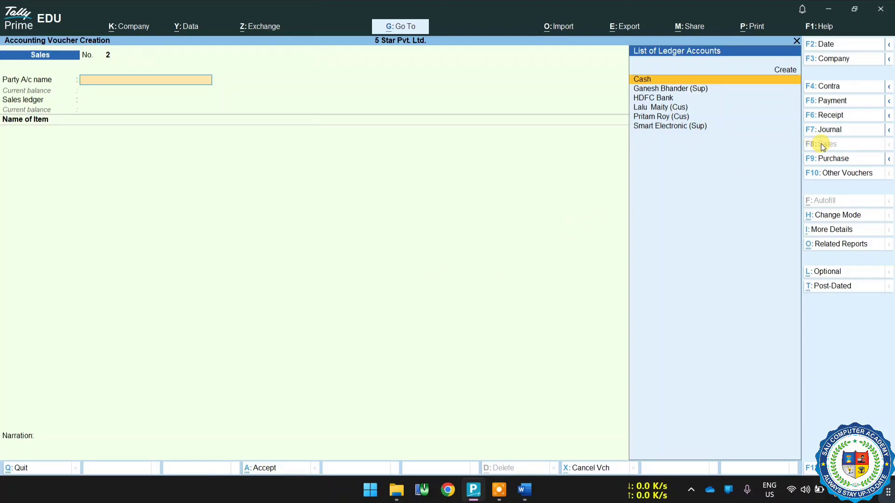
pyautogui.click(643, 117)
pyautogui.press('Return')
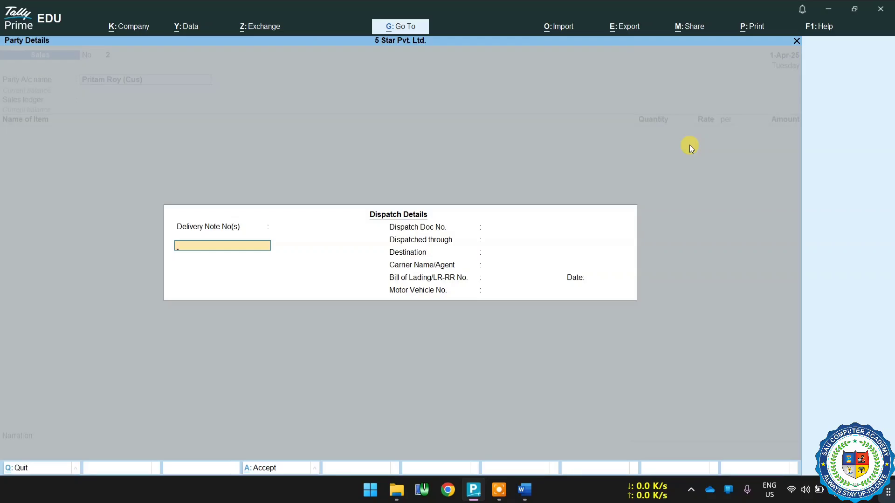
pyautogui.press('Escape')
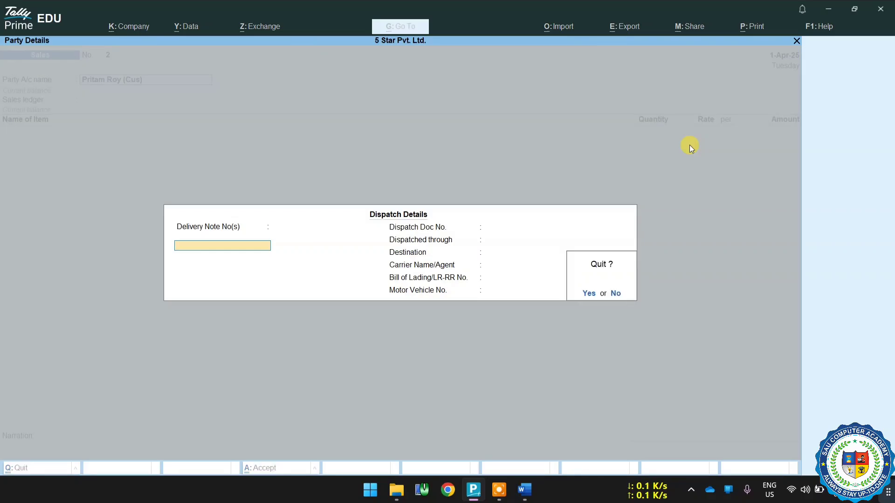
pyautogui.press('y')
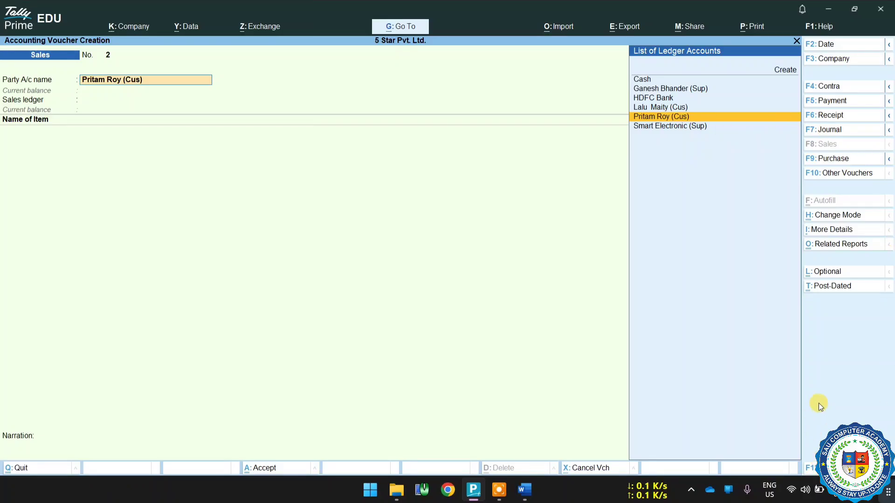
# Configure the sales voucher with Provide Dispatch, Order, and Export details set to No.
pyautogui.press('F12')
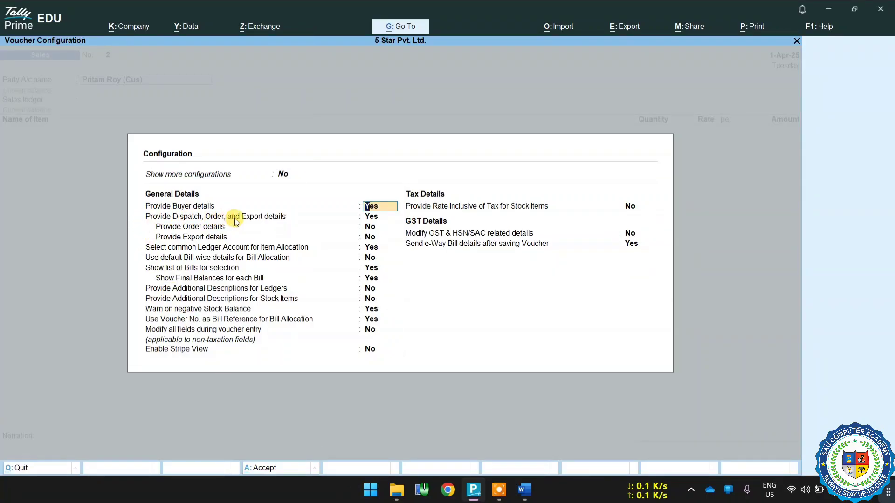
pyautogui.click(377, 217)
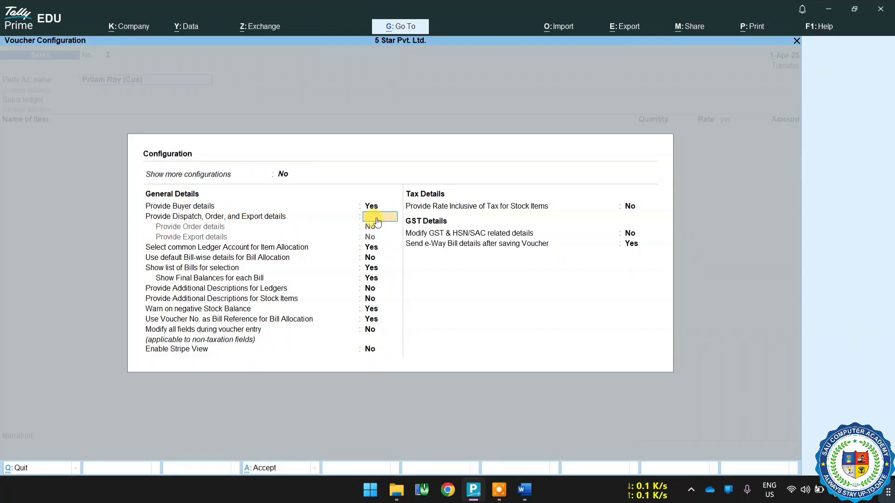
pyautogui.write('n')
pyautogui.press('Return')
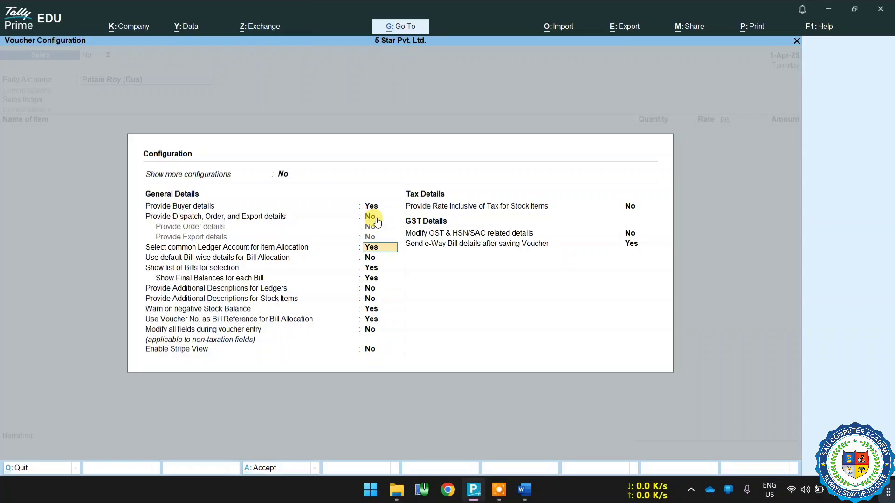
pyautogui.press('Return')
pyautogui.press('Return')
pyautogui.press('Return')
pyautogui.press('Return')
pyautogui.press('Return')
pyautogui.press('Return')
pyautogui.press('Return')
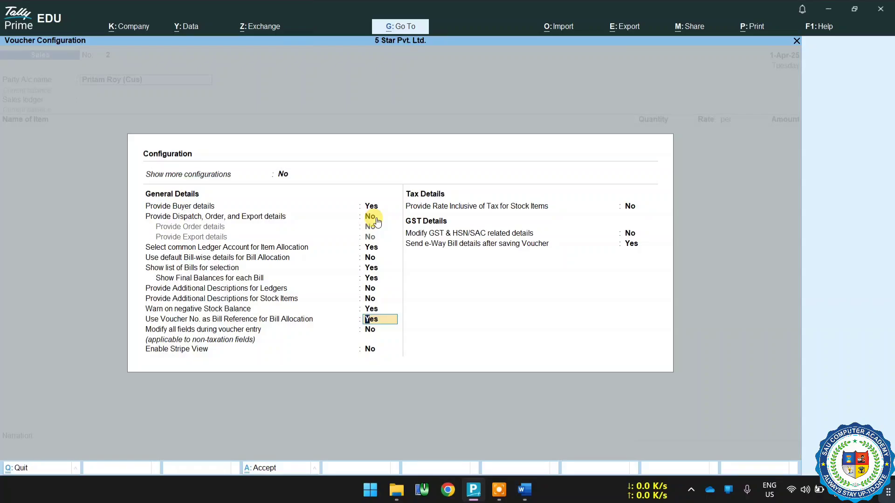
pyautogui.press('ctrl')
pyautogui.hotkey('ctrl', 'a')
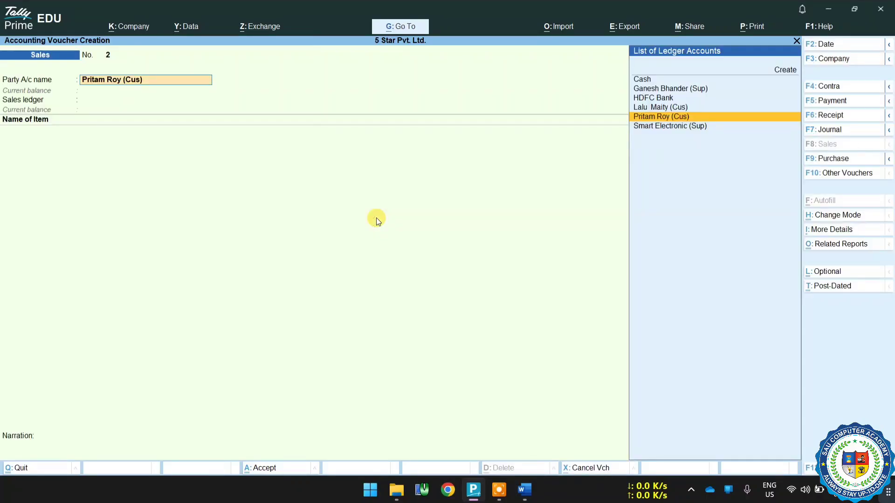
# Accept the customer's party details, keeping Unregistered/Consumer as registration type, and choose Sales A/C as the sales ledger.
pyautogui.press('Return')
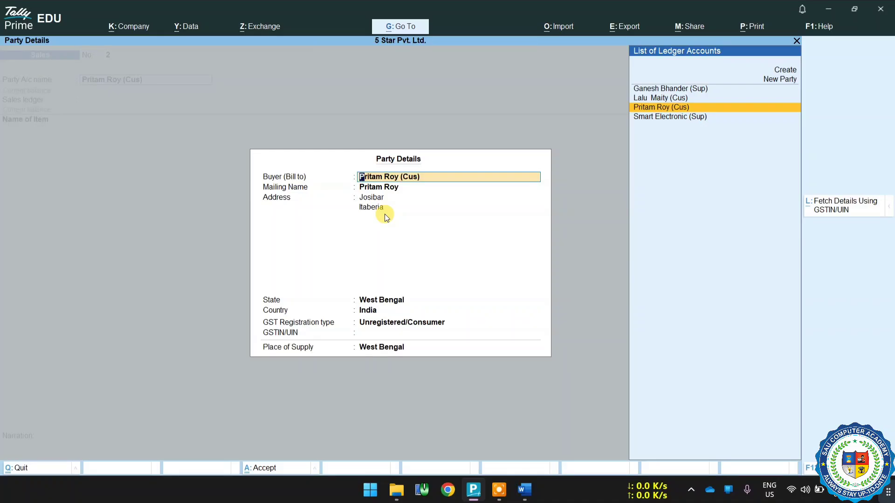
pyautogui.press('Return')
pyautogui.press('Return')
pyautogui.press('Return')
pyautogui.press('Return')
pyautogui.press('Return')
pyautogui.press('Return')
pyautogui.press('Return')
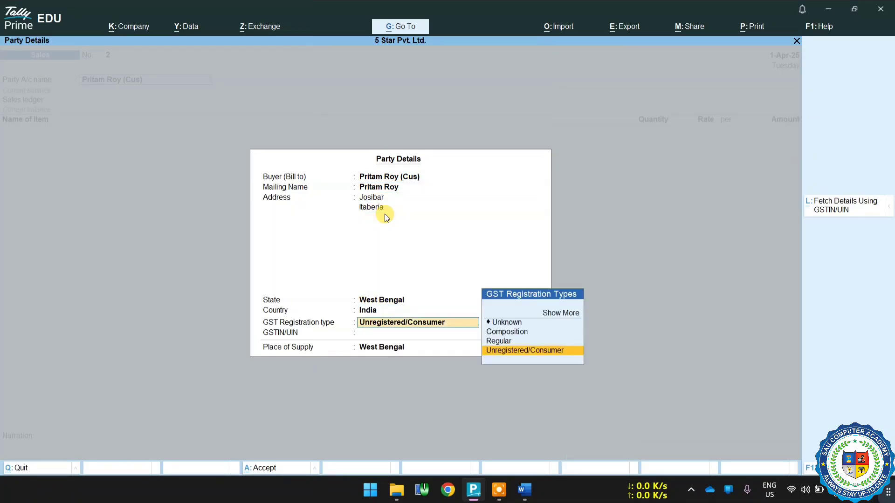
pyautogui.press('ctrl')
pyautogui.hotkey('ctrl', 'a')
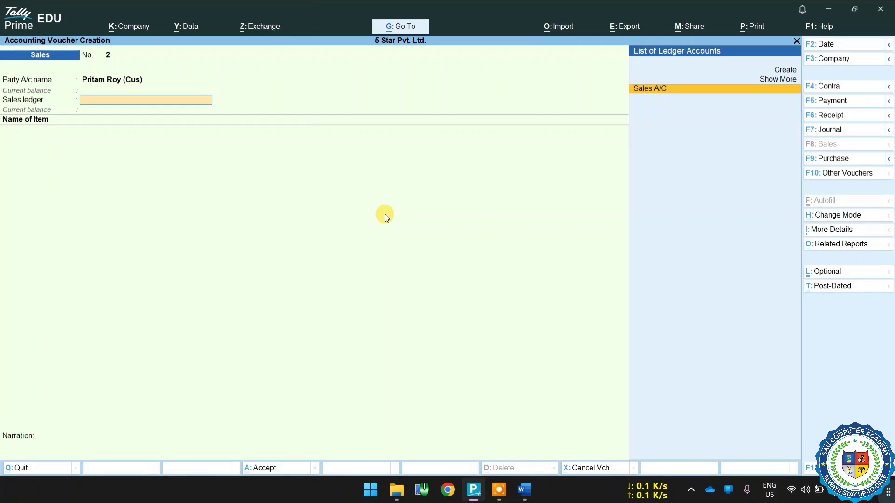
pyautogui.press('Return')
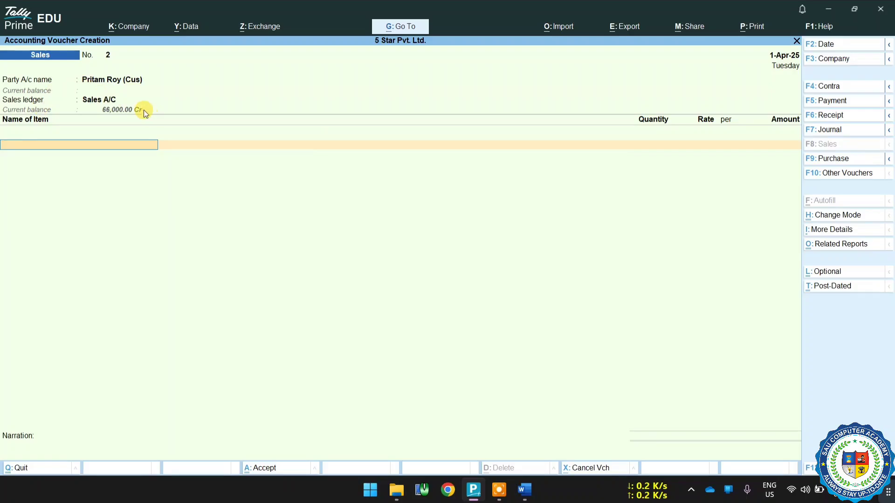
# Consult the debit and credit sides in Word's Pillars of Accounting diagram and return to the TallyPrime sales voucher.
pyautogui.click(525, 487)
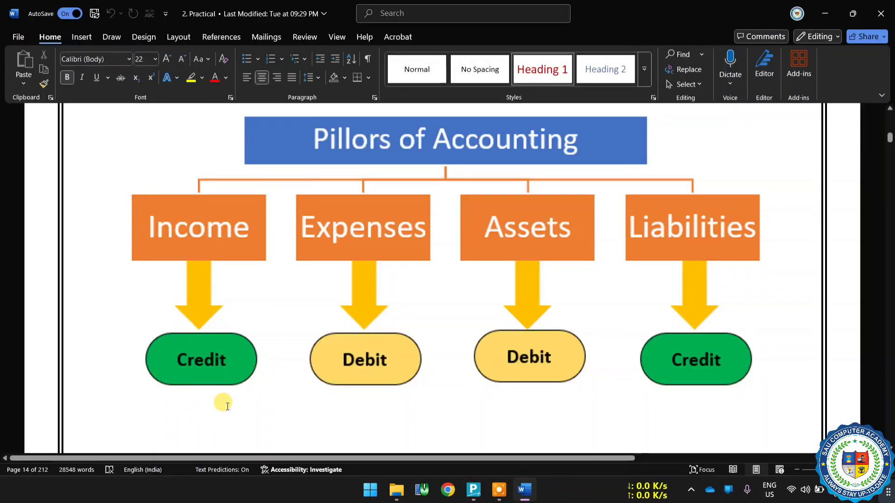
pyautogui.click(494, 497)
pyautogui.click(473, 495)
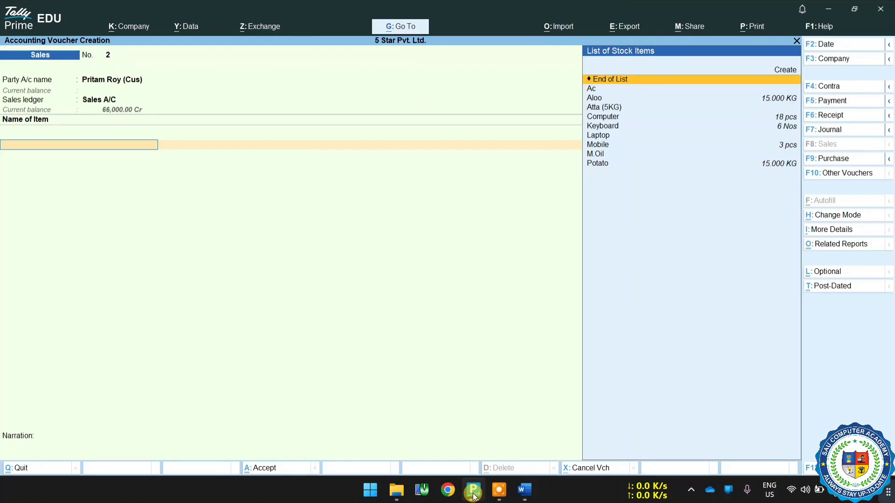
# Look through the stock items and add Aloo, the alternative name for Potato, to the sales voucher.
pyautogui.press('Down')
pyautogui.press('Down')
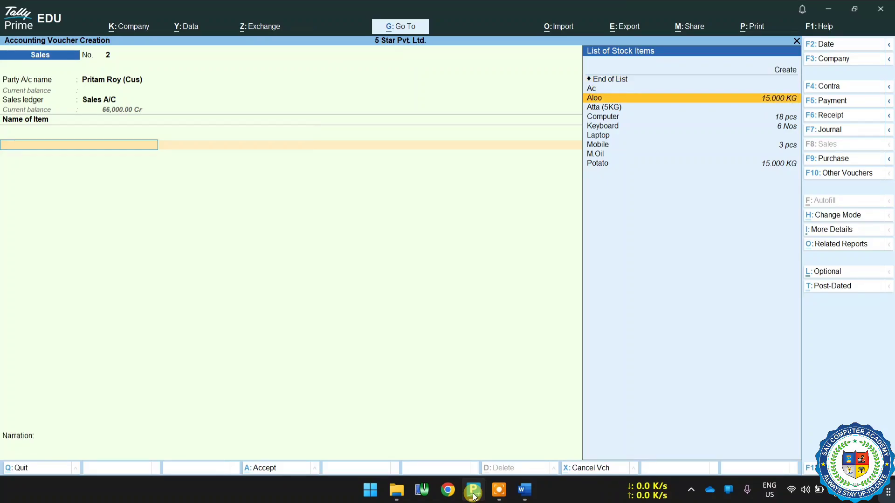
pyautogui.press('Down')
pyautogui.press('Down')
pyautogui.press('Down')
pyautogui.press('Down')
pyautogui.press('Down')
pyautogui.press('Down')
pyautogui.press('Down')
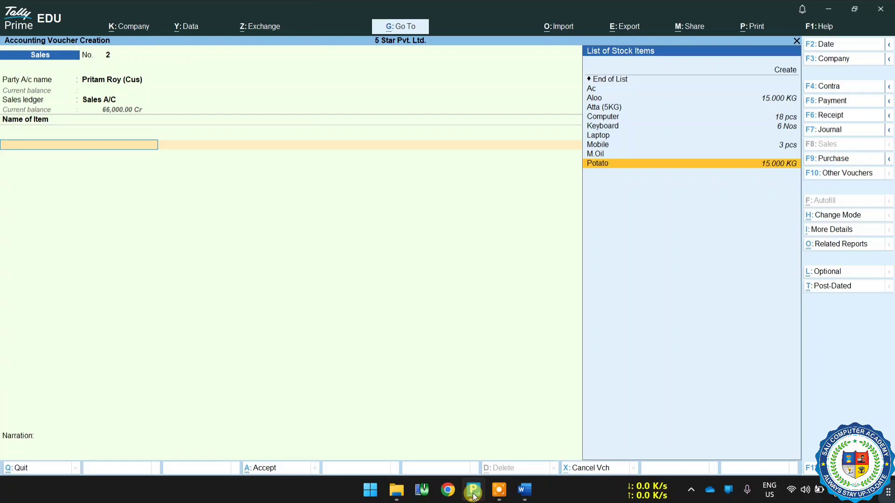
pyautogui.press('Up')
pyautogui.press('Up')
pyautogui.press('Up')
pyautogui.press('Up')
pyautogui.press('Up')
pyautogui.press('Up')
pyautogui.press('Up')
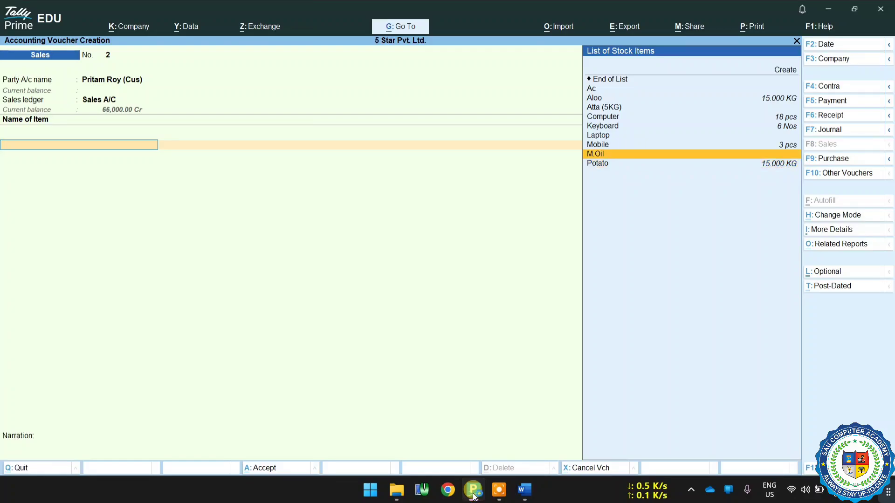
pyautogui.press('Down')
pyautogui.press('Down')
pyautogui.press('Up')
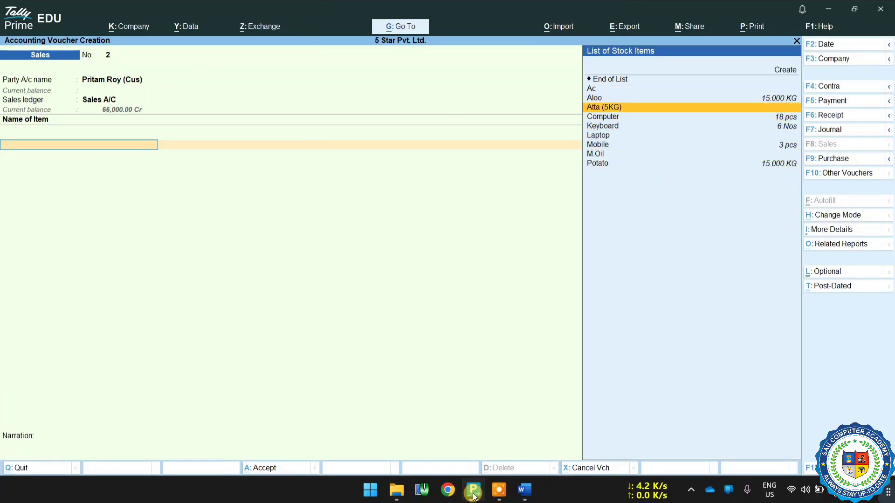
pyautogui.press('Up')
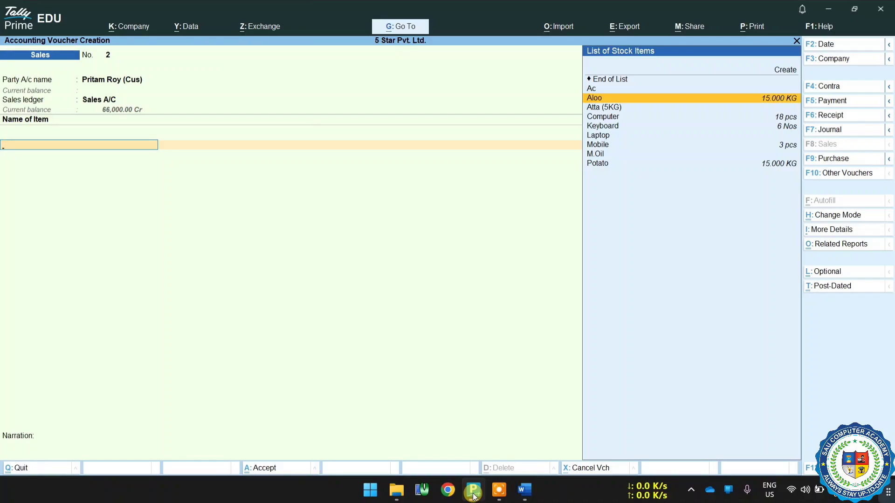
pyautogui.press('Down')
pyautogui.press('Down')
pyautogui.press('Down')
pyautogui.press('Down')
pyautogui.press('Down')
pyautogui.press('Down')
pyautogui.press('Down')
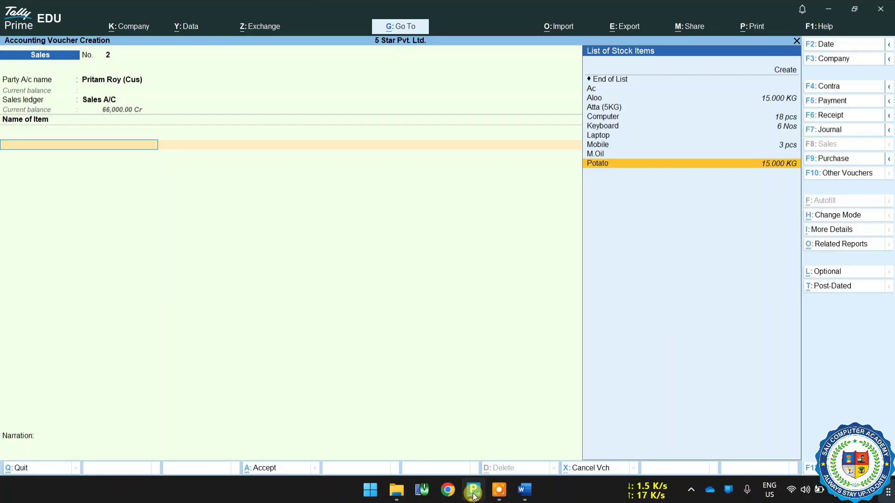
pyautogui.press('Up')
pyautogui.press('Up')
pyautogui.press('Up')
pyautogui.press('Up')
pyautogui.press('Up')
pyautogui.press('Up')
pyautogui.press('Up')
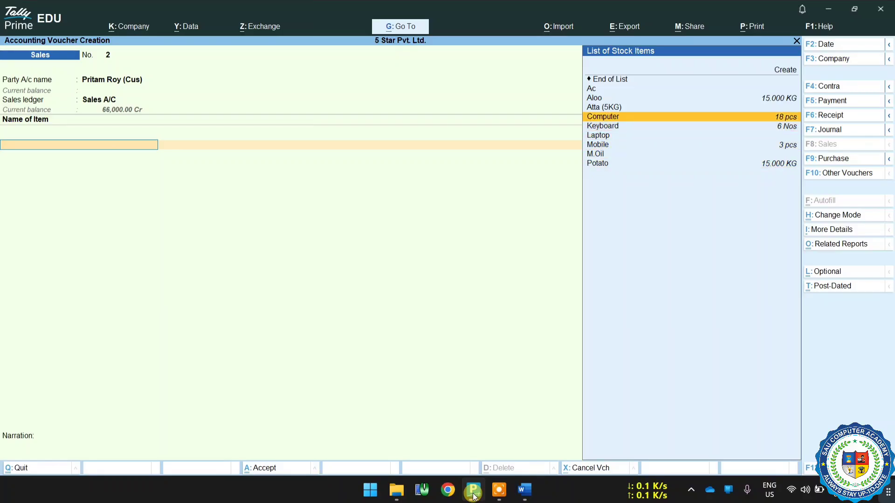
pyautogui.press('Return')
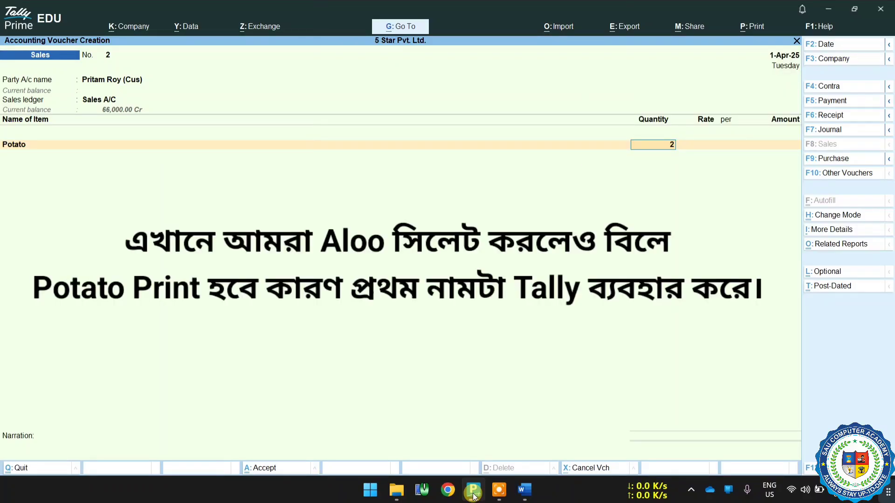
# Set the Potato line in the sales voucher to 2 KG at a rate of 15 per KG.
pyautogui.press('Return')
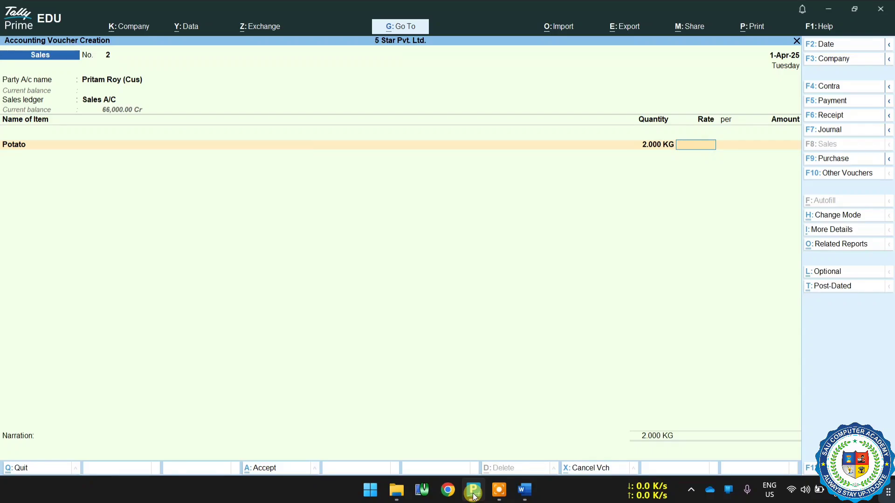
pyautogui.write('15')
pyautogui.press('Return')
pyautogui.press('Return')
pyautogui.press('Return')
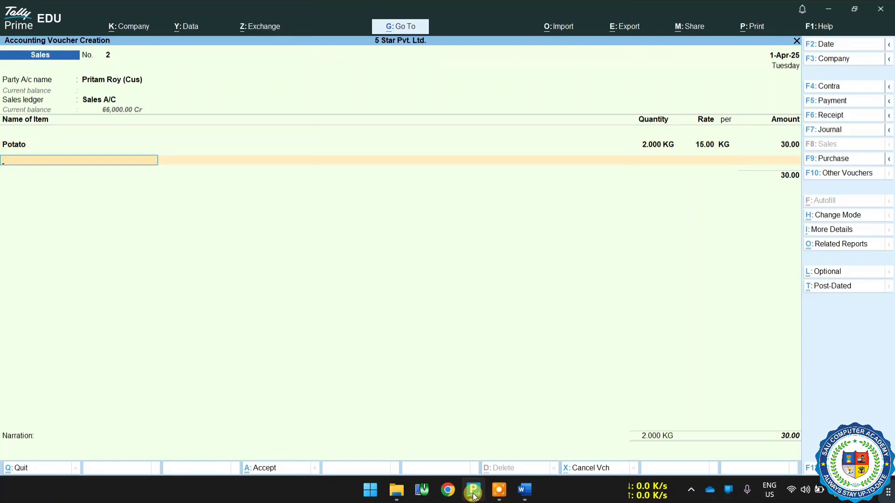
# Add the stock item Computer to the sales voucher with quantity 1 pcs and accept the rate of 24,000.
pyautogui.press('space')
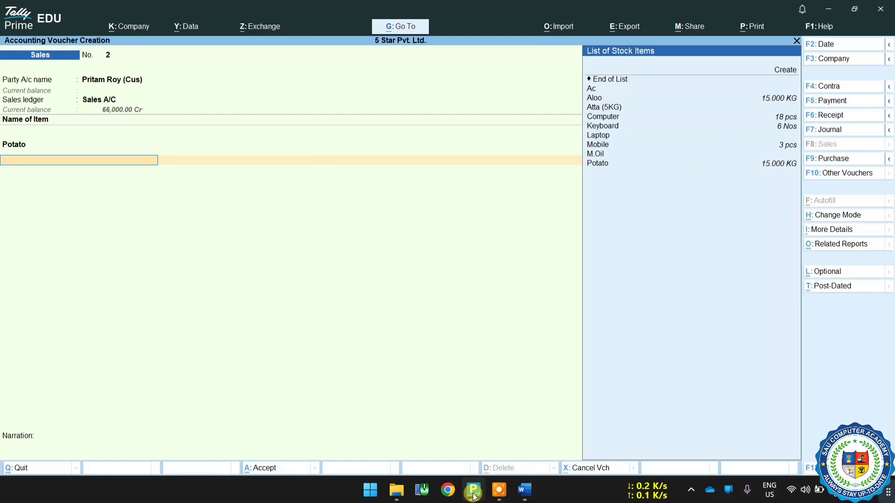
pyautogui.press('Down')
pyautogui.press('Down')
pyautogui.press('Down')
pyautogui.press('Down')
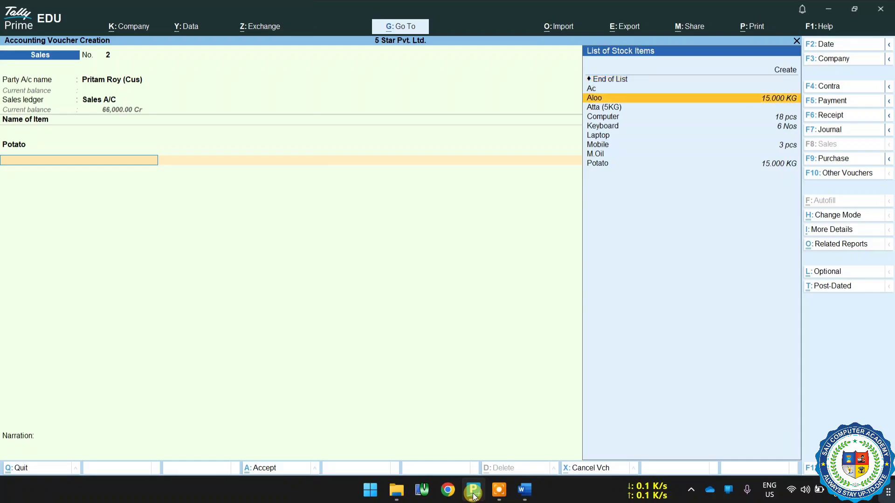
pyautogui.press('Down')
pyautogui.press('Down')
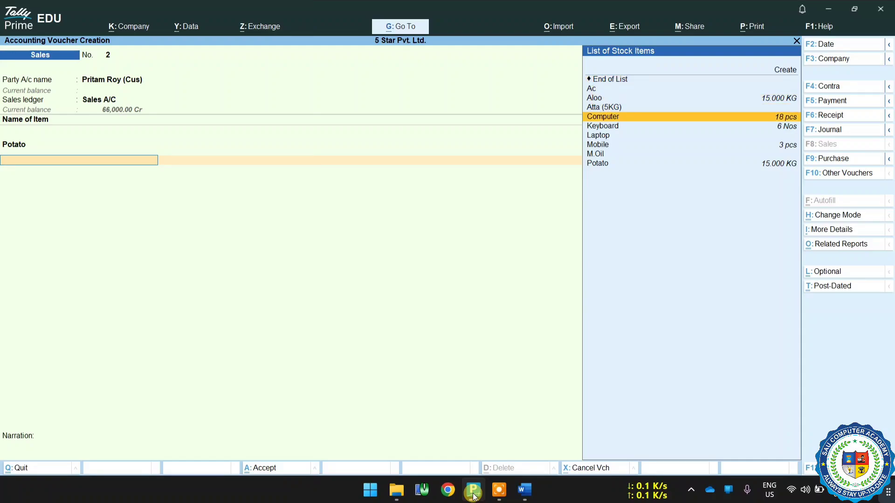
pyautogui.press('Return')
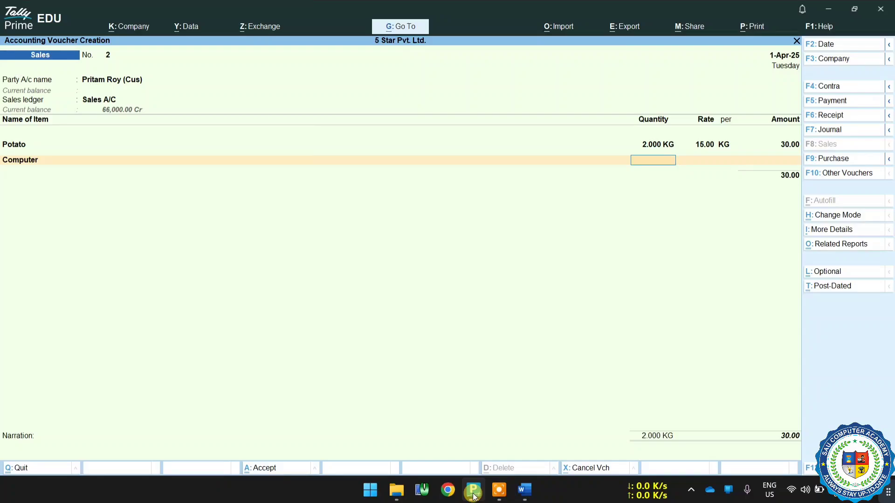
pyautogui.write('1')
pyautogui.press('Return')
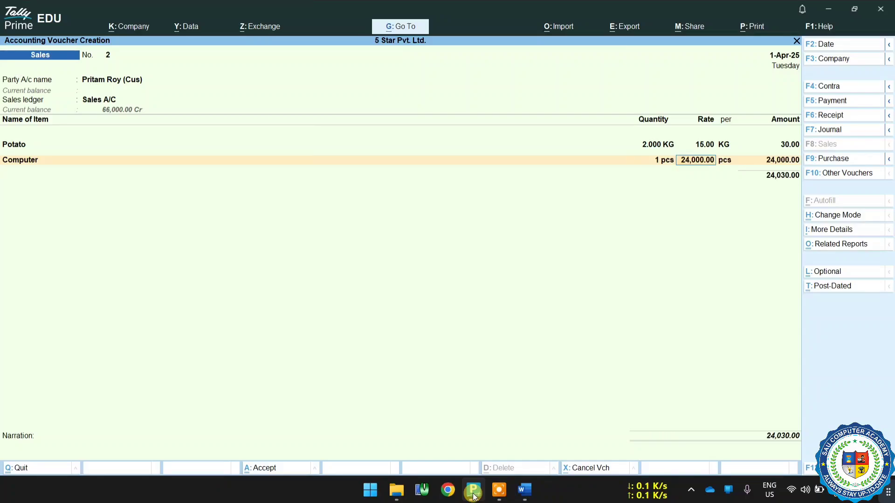
pyautogui.press('Return')
pyautogui.press('Return')
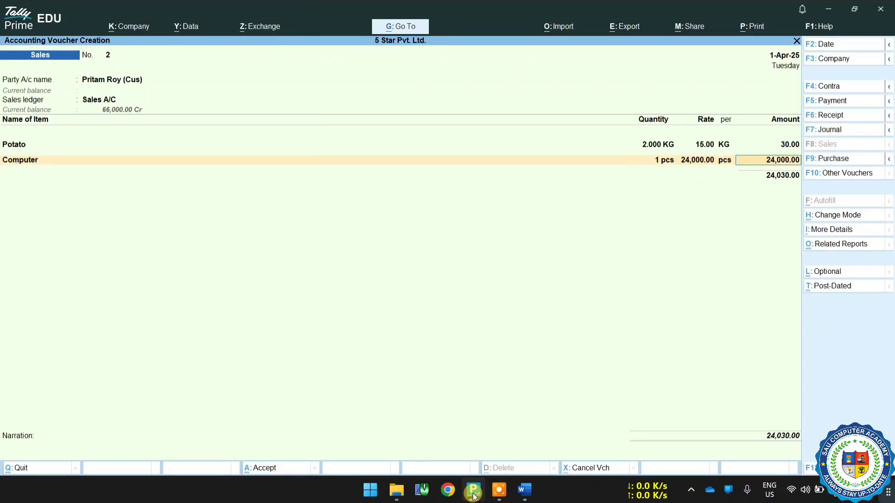
pyautogui.press('Return')
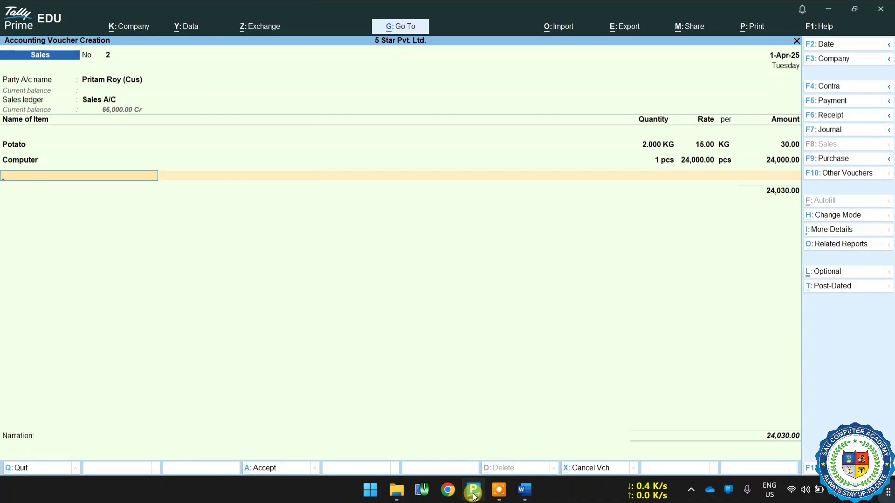
# Add the stock item Atta (5KG) to the sales voucher with quantity 1 Pac at a rate of 90.
pyautogui.press('space')
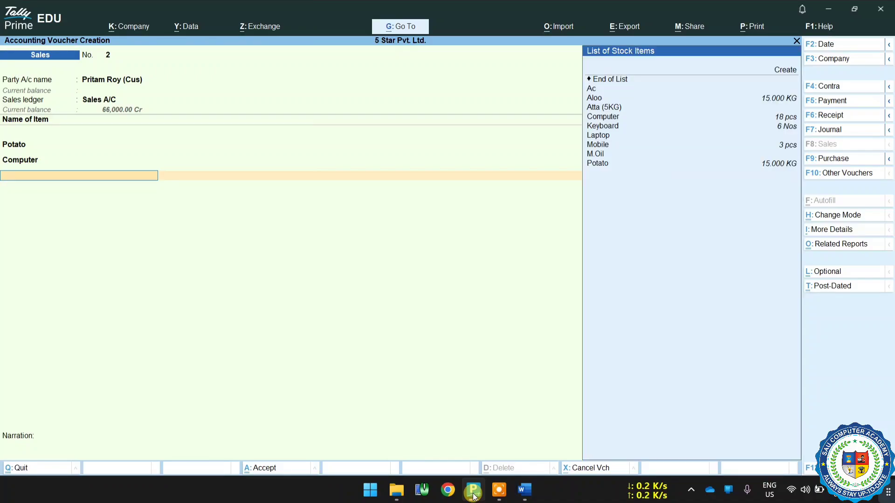
pyautogui.press('Down')
pyautogui.press('Down')
pyautogui.press('Down')
pyautogui.press('Down')
pyautogui.press('Down')
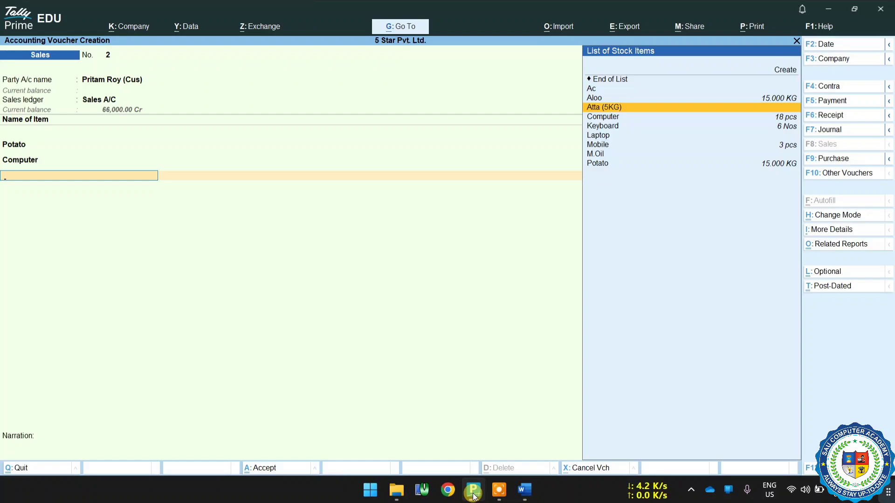
pyautogui.press('Return')
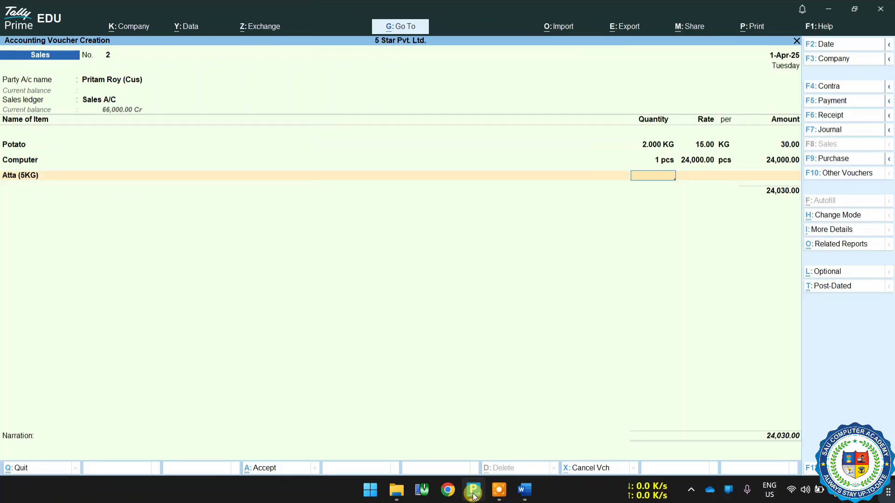
pyautogui.write('1')
pyautogui.press('Return')
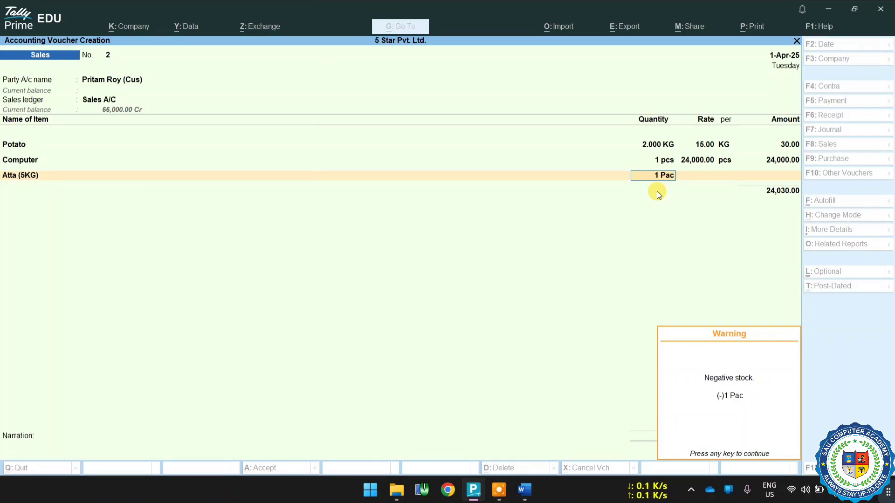
pyautogui.press('Return')
pyautogui.press('Return')
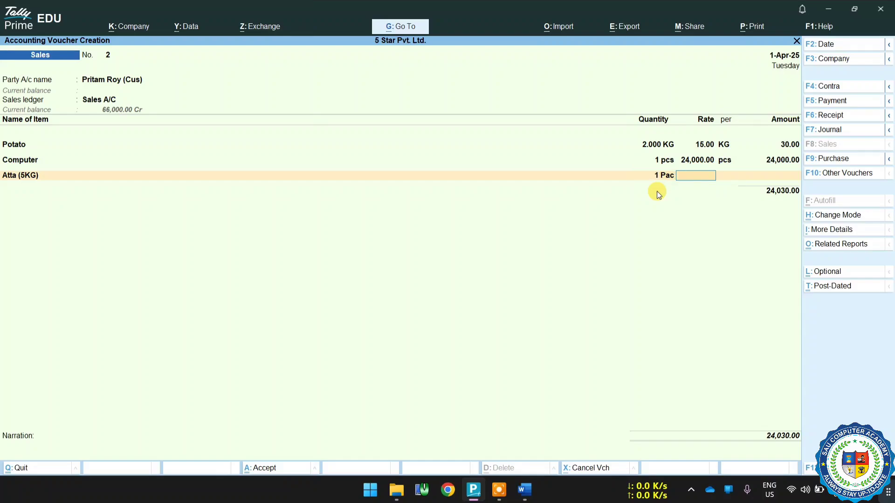
pyautogui.write('90')
pyautogui.press('Return')
pyautogui.press('Return')
pyautogui.press('Return')
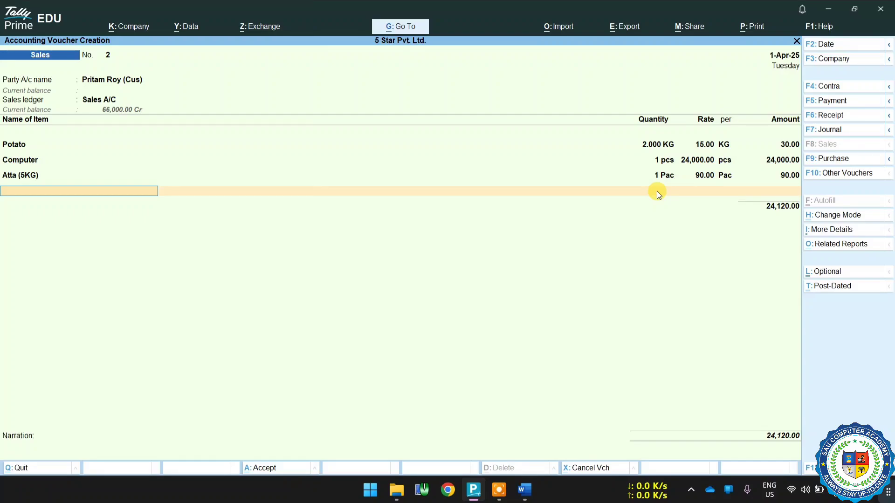
# End the item list and add the CGST and SGST tax ledgers to the sales voucher with their calculated amounts.
pyautogui.press('Return')
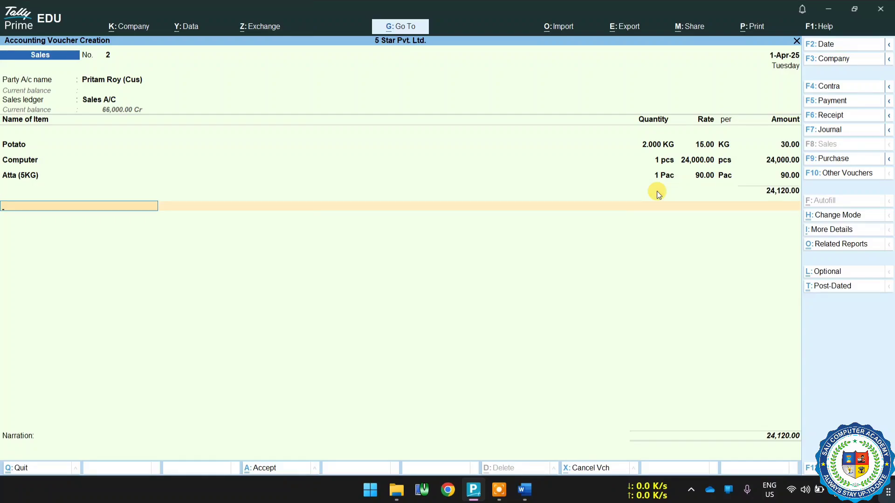
pyautogui.press('space')
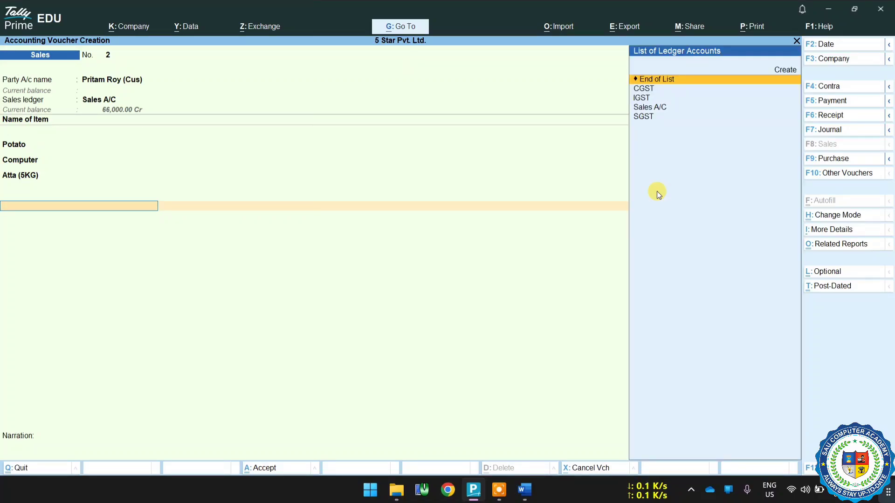
pyautogui.press('Down')
pyautogui.press('Return')
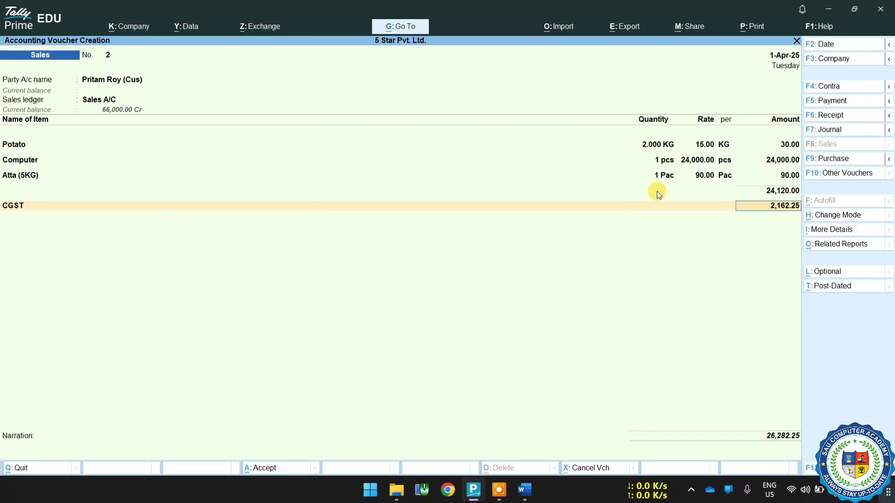
pyautogui.press('Return')
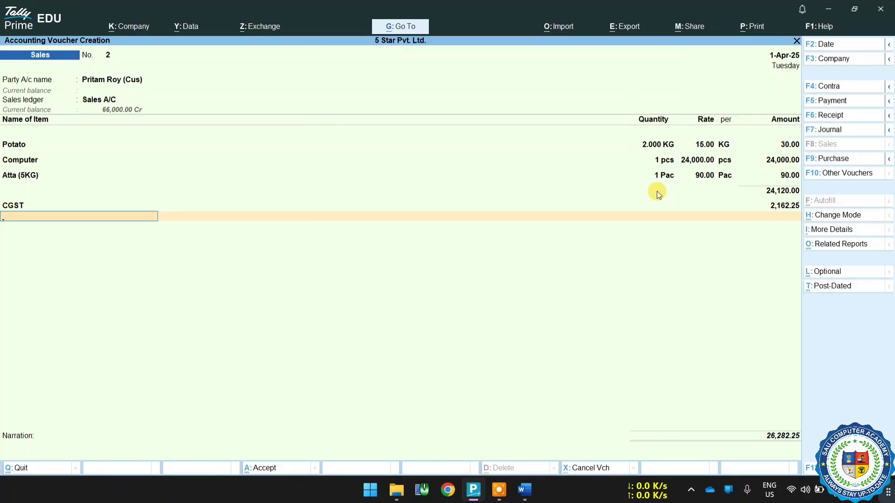
pyautogui.write('Sg')
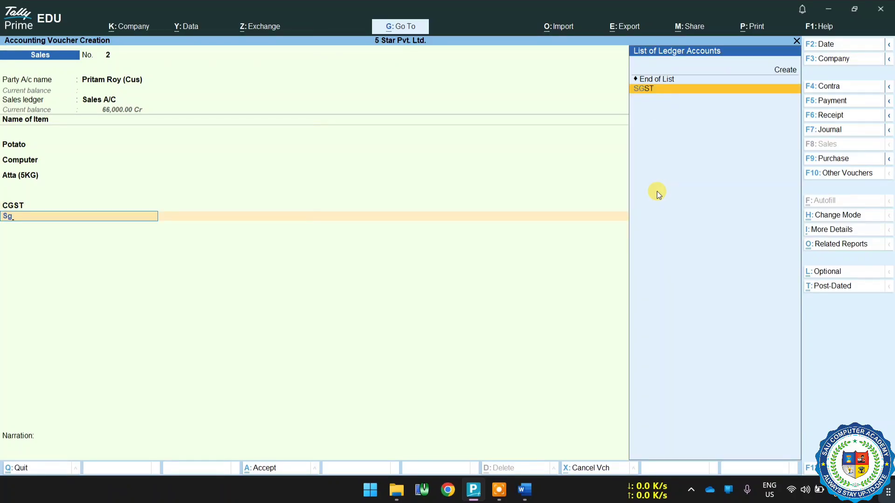
pyautogui.press('Return')
pyautogui.press('Return')
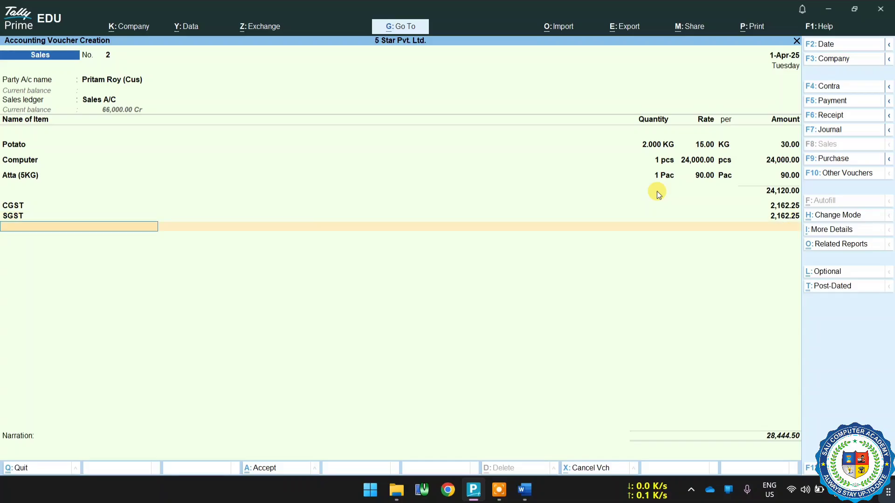
pyautogui.press('Return')
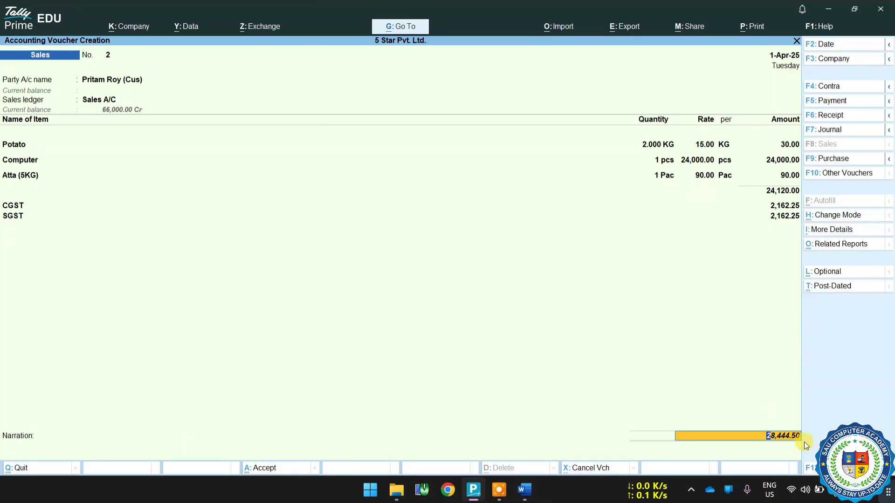
# Accept the bill-wise details as New Ref 2 for the full amount and save the sales voucher without a narration.
pyautogui.press('Return')
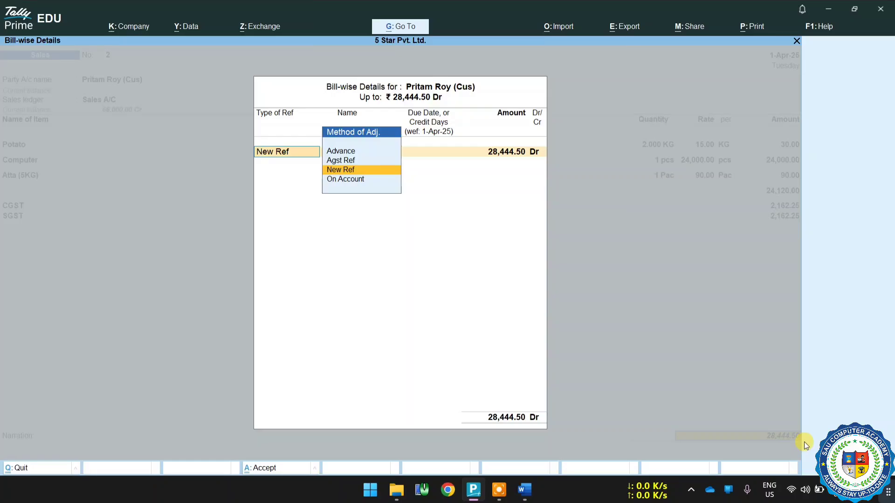
pyautogui.press('Return')
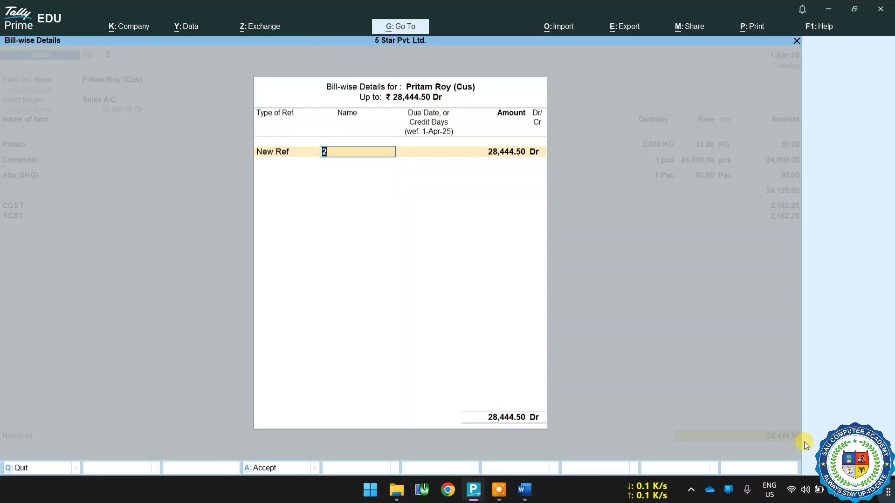
pyautogui.press('Return')
pyautogui.press('Return')
pyautogui.press('Return')
pyautogui.press('Return')
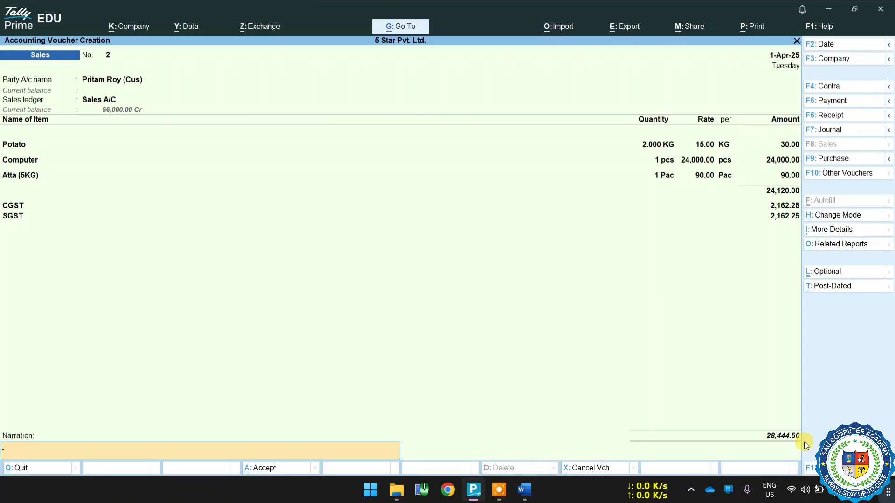
pyautogui.press('Return')
pyautogui.press('Return')
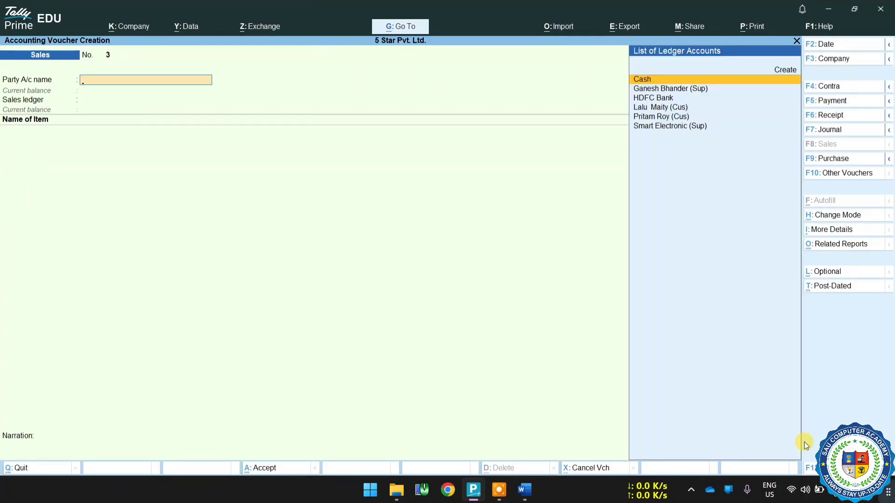
# Reopen sales voucher 2, examine its GST - Tax Analysis in detailed view, and leave the voucher unaltered.
pyautogui.press('pageup')
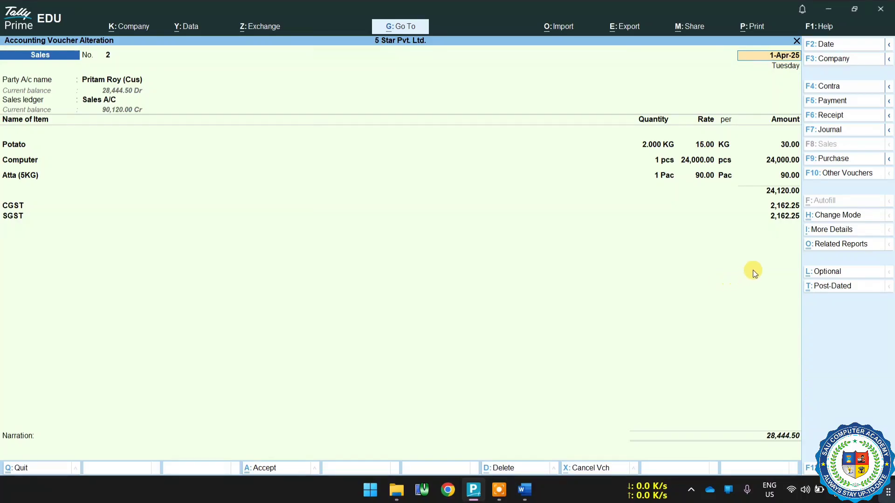
pyautogui.click(820, 244)
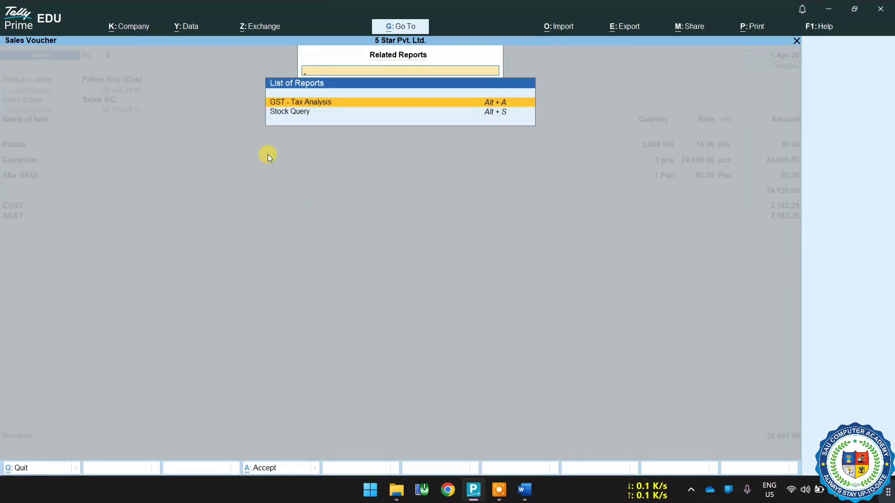
pyautogui.click(298, 103)
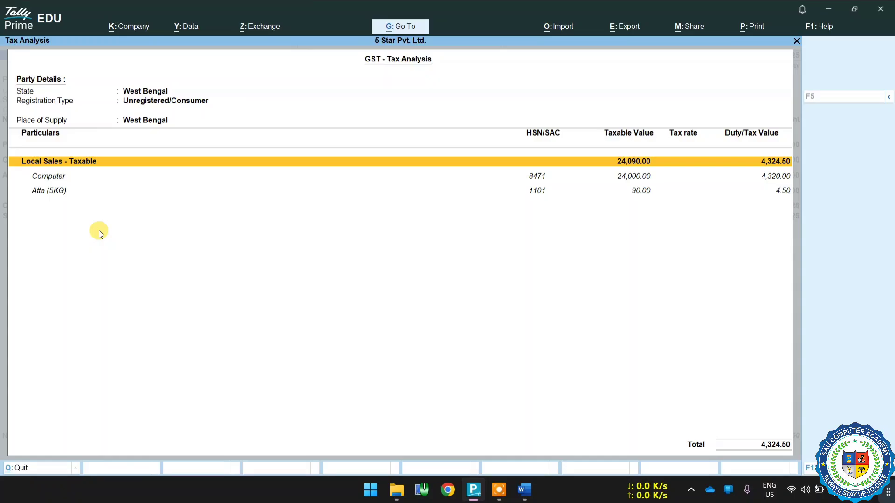
pyautogui.hotkey('alt', 'F5')
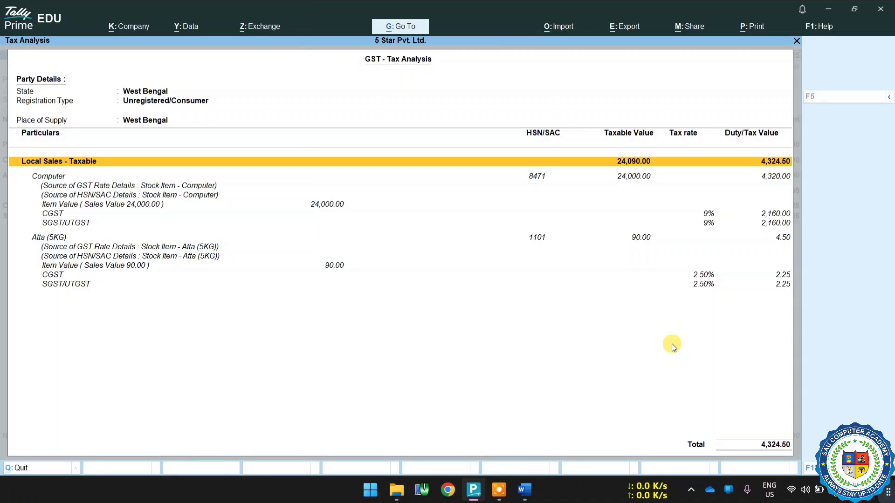
pyautogui.press('Escape')
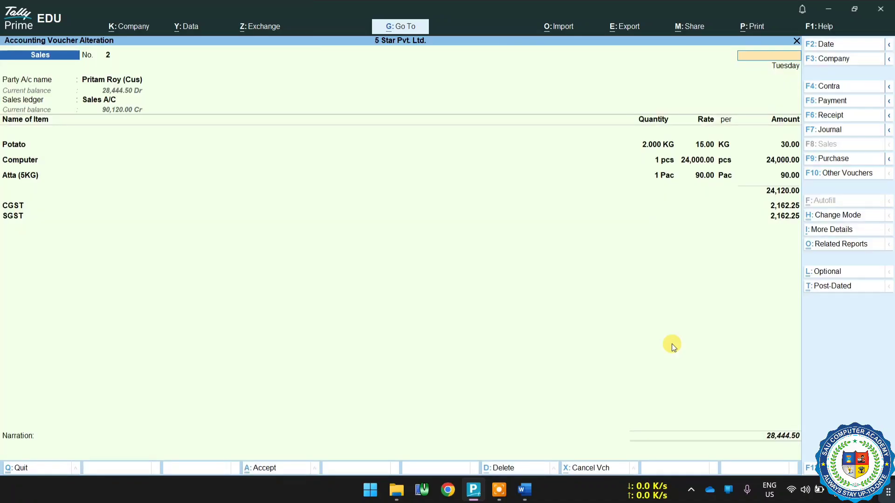
pyautogui.press('Escape')
pyautogui.press('y')
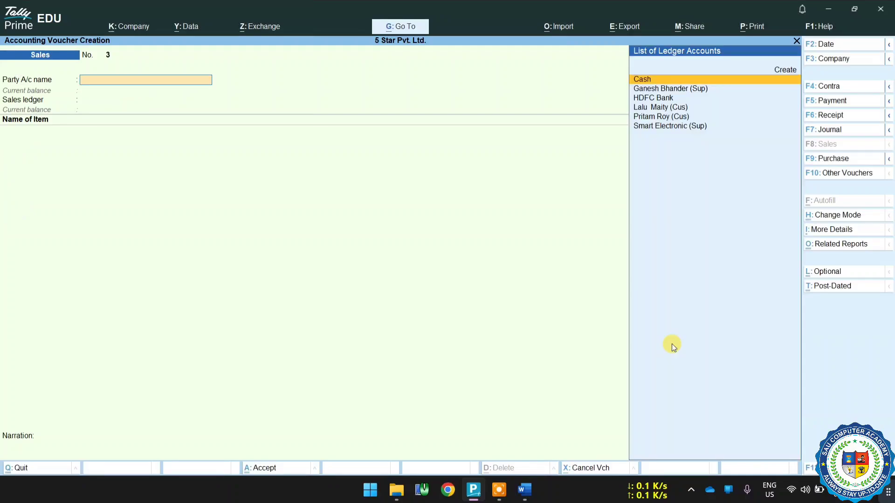
# Leave voucher creation for the Gateway of Tally and open the Balance Sheet of 5 Star Pvt. Ltd.
pyautogui.press('Escape')
pyautogui.press('y')
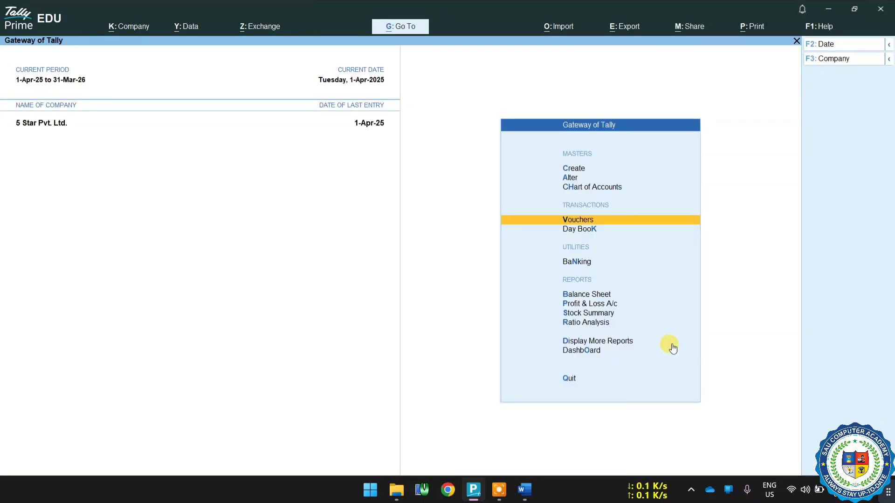
pyautogui.press('Down')
pyautogui.press('Down')
pyautogui.press('Down')
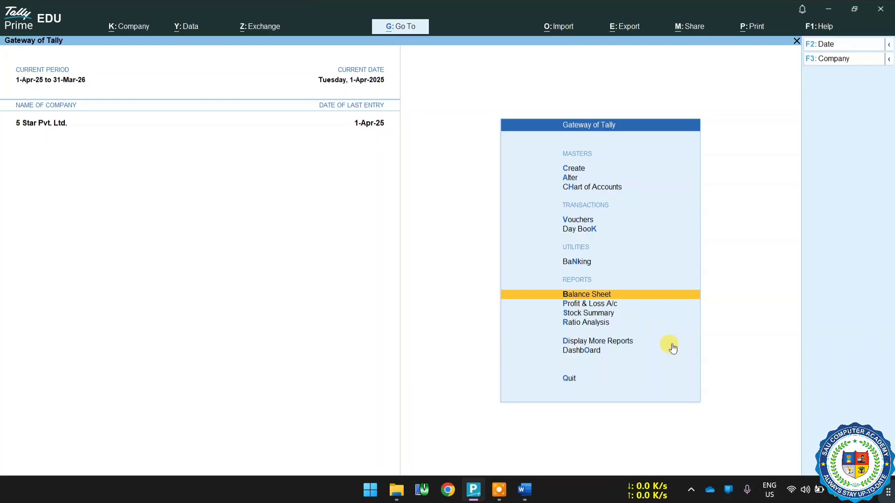
pyautogui.press('Return')
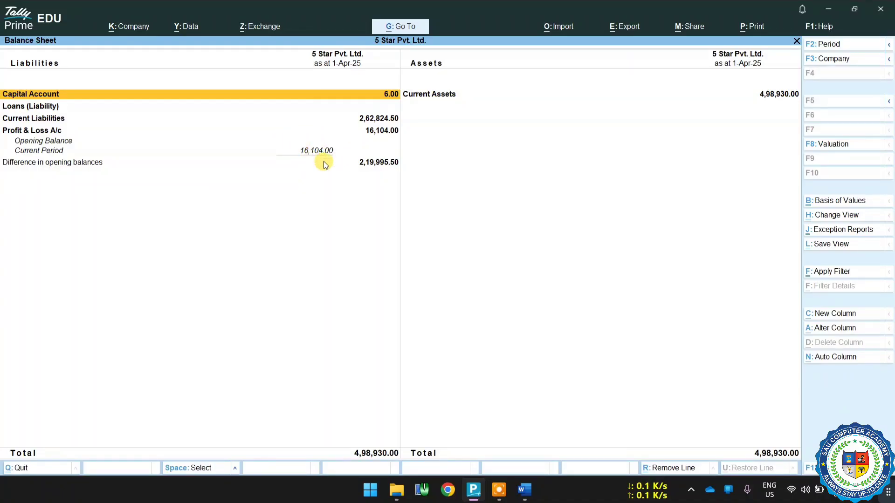
# Leave the Balance Sheet and examine the closing quantities, rates and values of the stock items in the Stock Summary.
pyautogui.press('Escape')
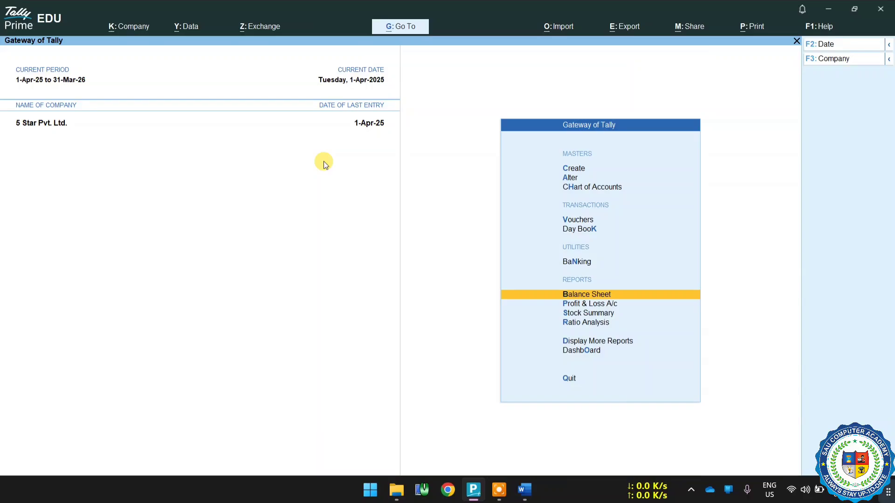
pyautogui.press('Down')
pyautogui.press('Down')
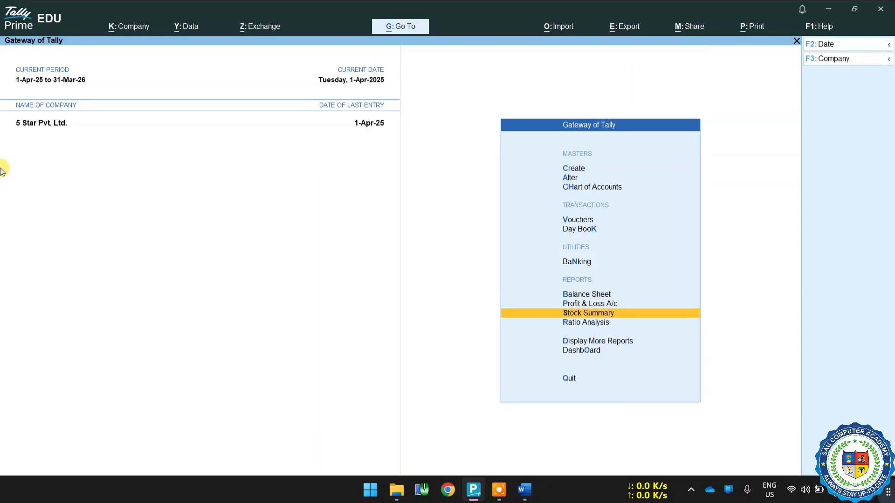
pyautogui.press('Return')
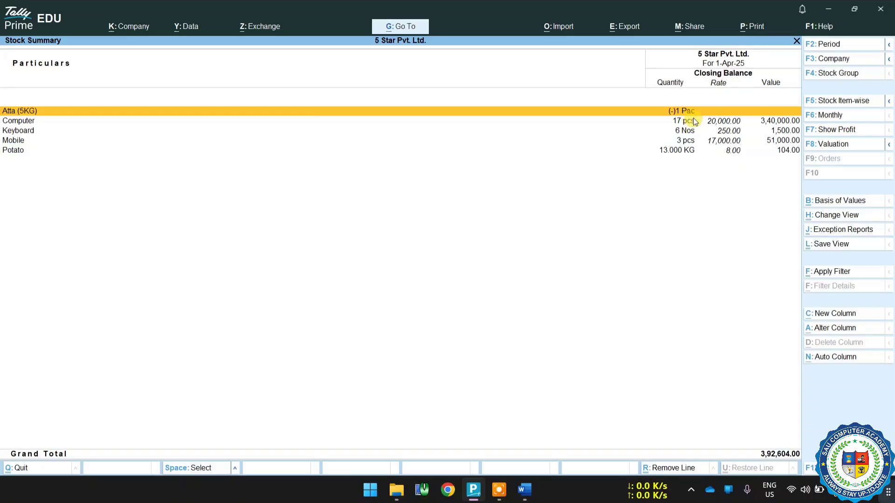
pyautogui.press('Escape')
# Reopen the Balance Sheet, drill into the Current Assets group summary, and return to the Gateway of Tally.
pyautogui.press('Up')
pyautogui.press('Up')
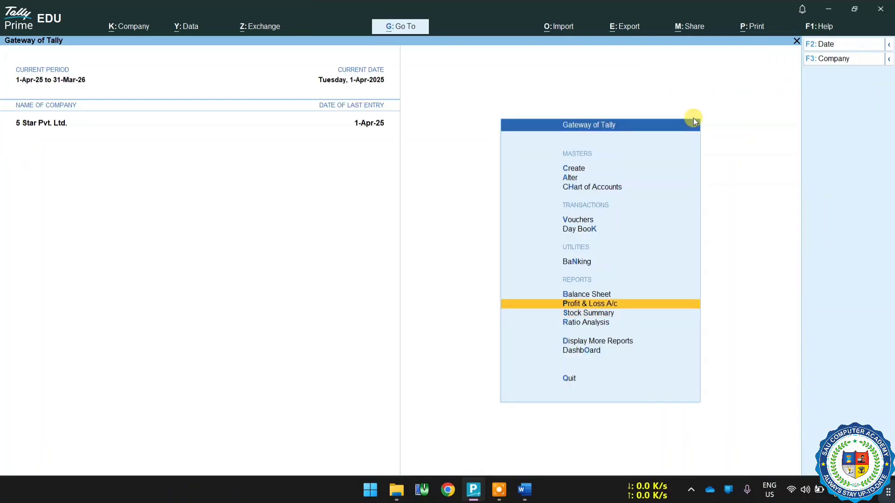
pyautogui.press('Return')
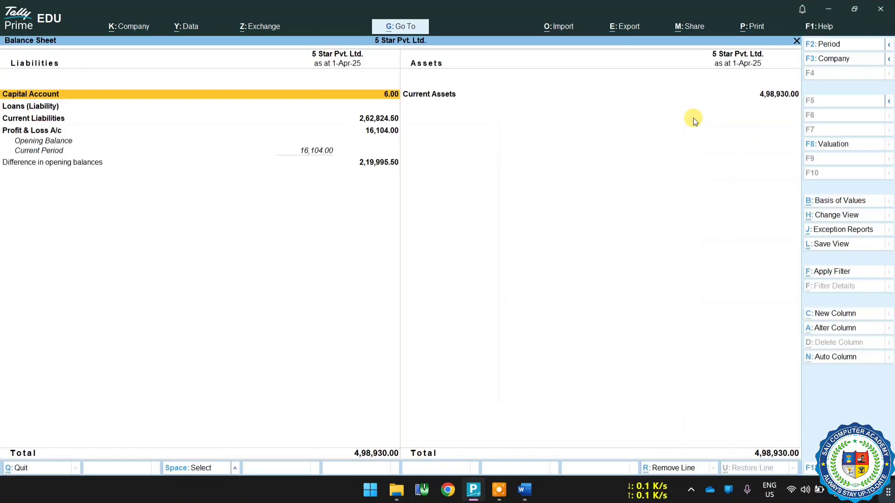
pyautogui.click(449, 95)
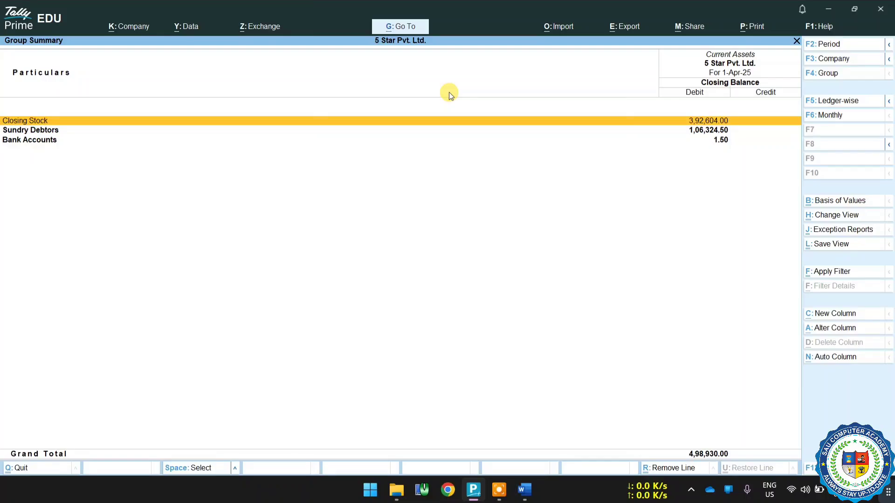
pyautogui.press('Escape')
pyautogui.press('Escape')
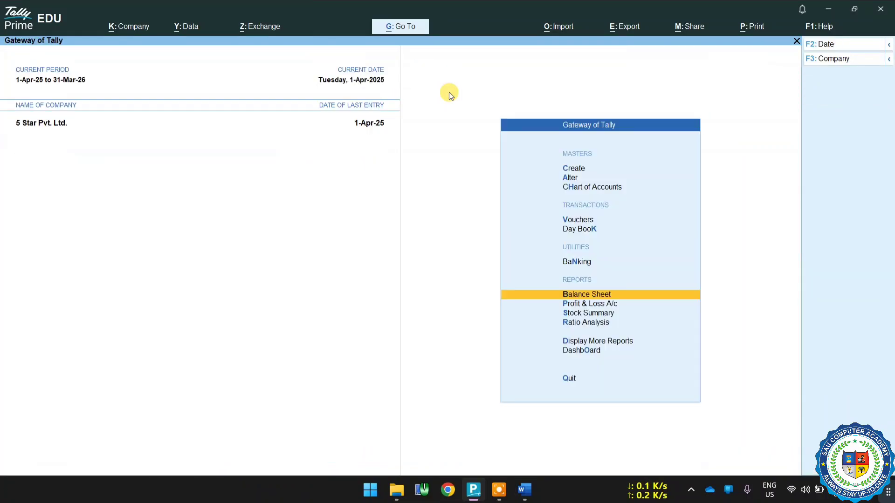
# Open the Receivables outstandings report under Statements of Accounts and review the customers' pending bills.
pyautogui.press('Down')
pyautogui.press('Down')
pyautogui.press('Down')
pyautogui.press('Down')
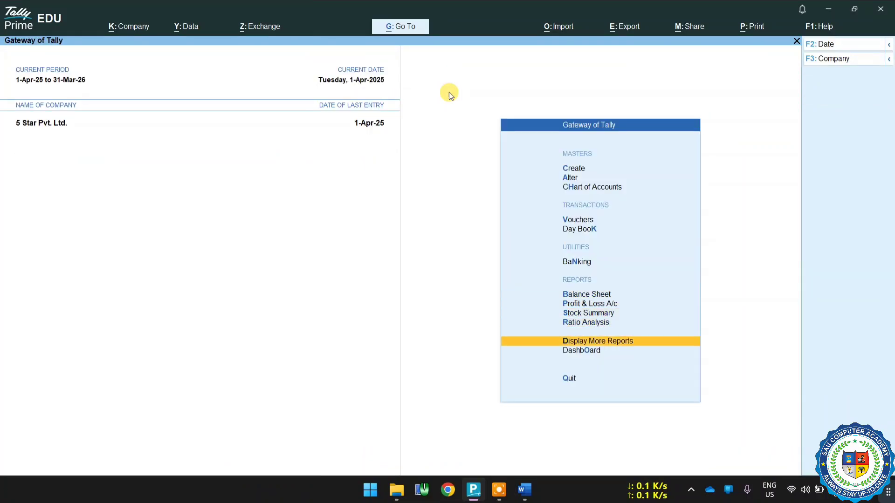
pyautogui.press('Return')
pyautogui.press('Down')
pyautogui.press('Down')
pyautogui.press('Down')
pyautogui.press('Down')
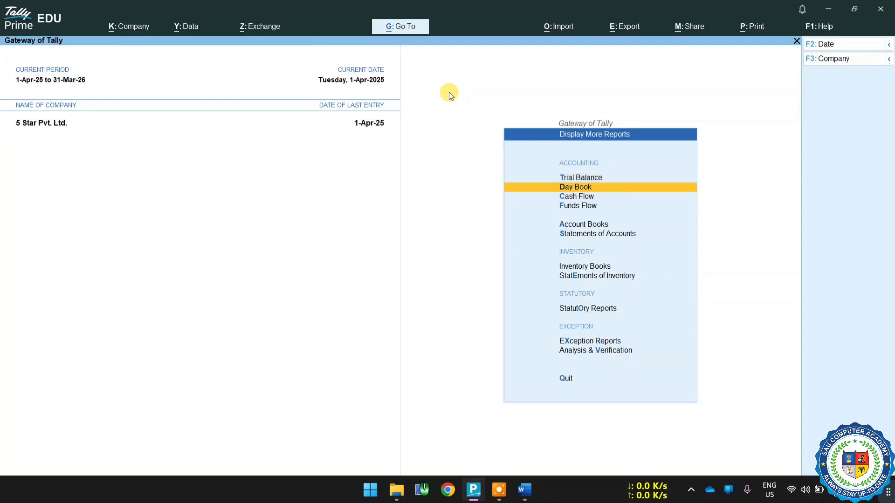
pyautogui.press('Down')
pyautogui.press('Return')
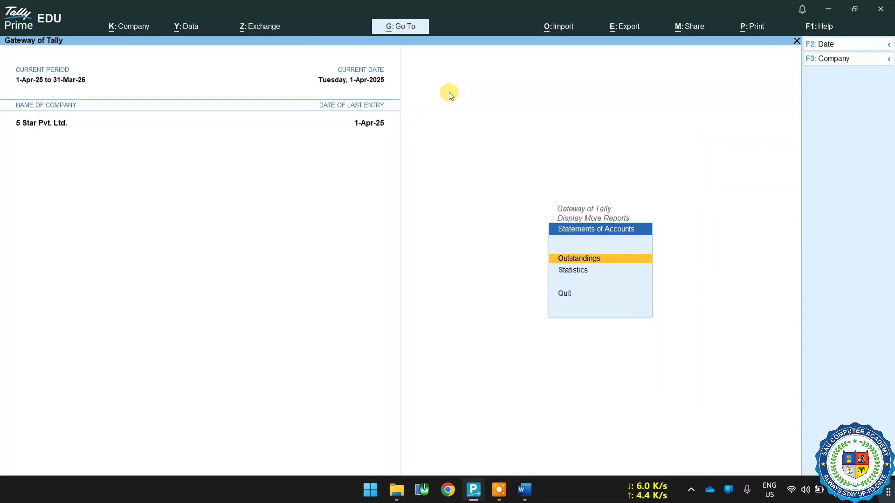
pyautogui.press('Return')
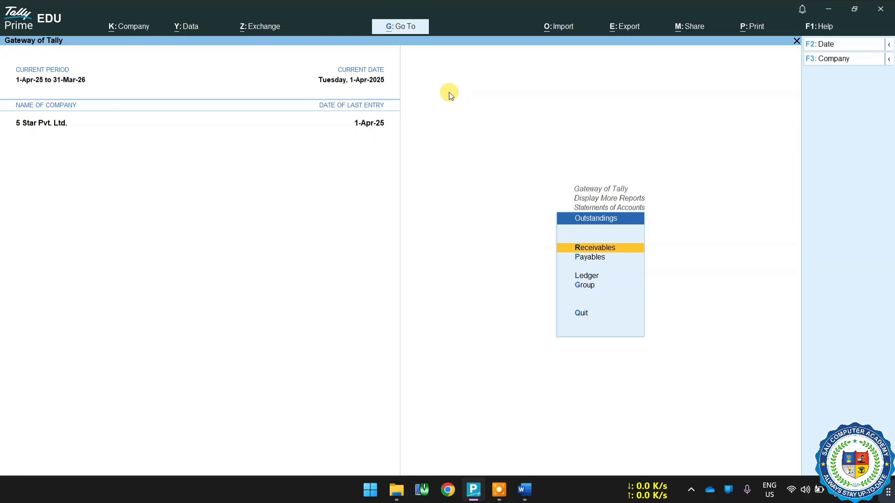
pyautogui.press('Return')
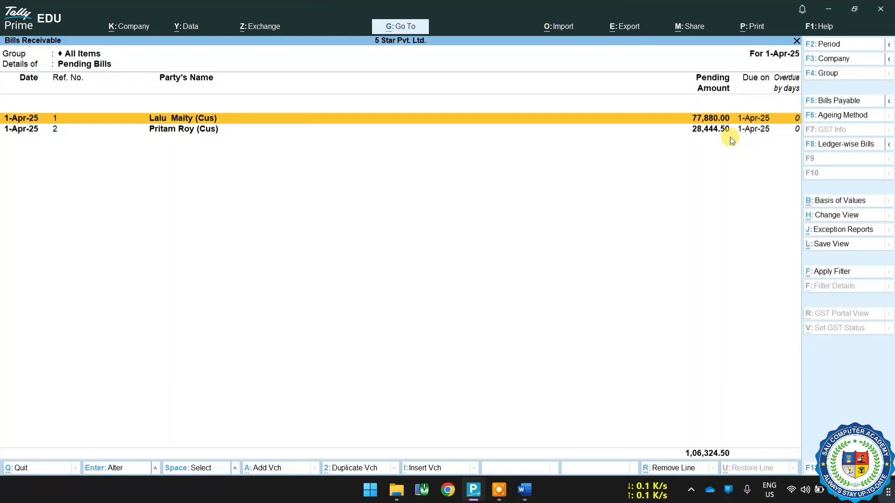
pyautogui.press('Escape')
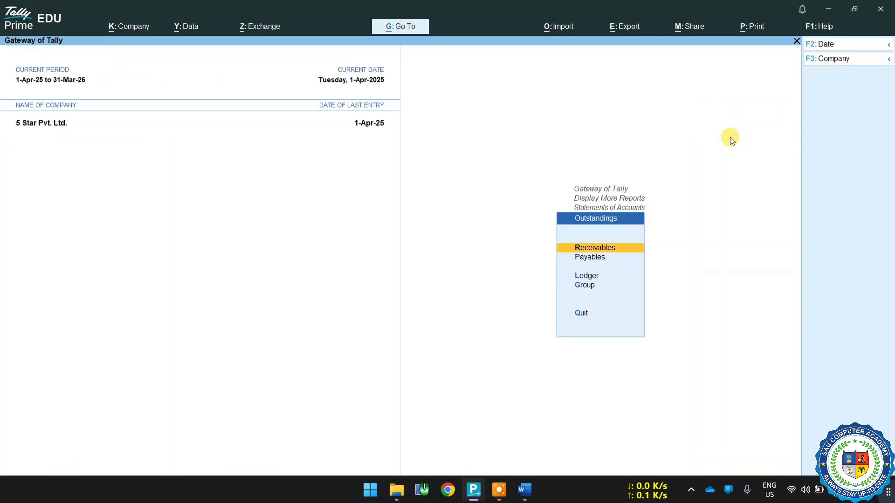
# Review the suppliers' pending bills in the Payables outstandings report, then back out of the Outstandings reports.
pyautogui.press('Down')
pyautogui.press('Return')
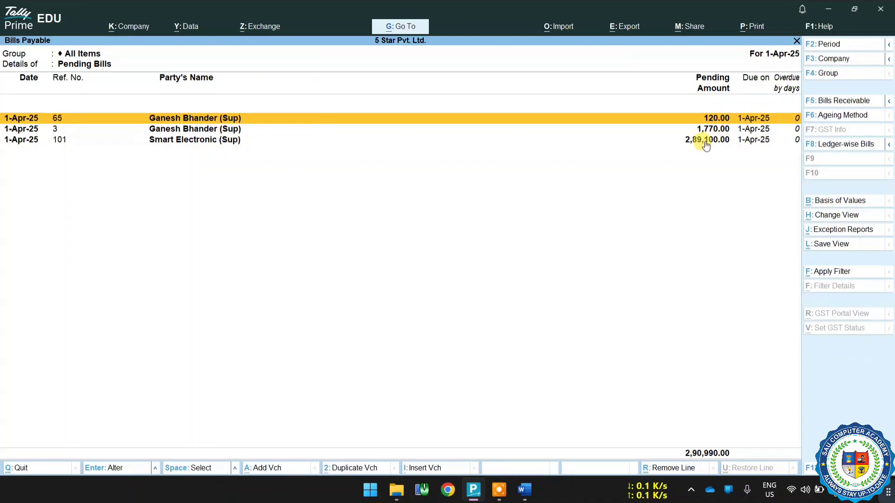
pyautogui.press('Escape')
pyautogui.press('Escape')
pyautogui.press('Escape')
pyautogui.press('Escape')
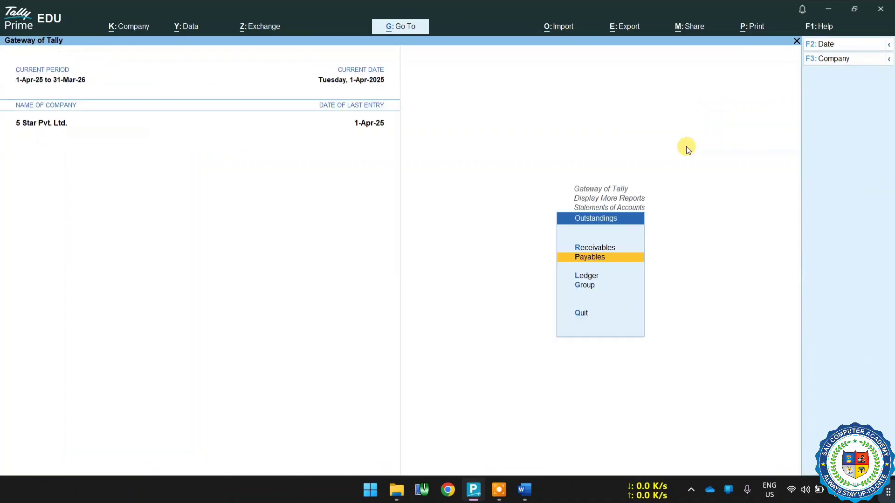